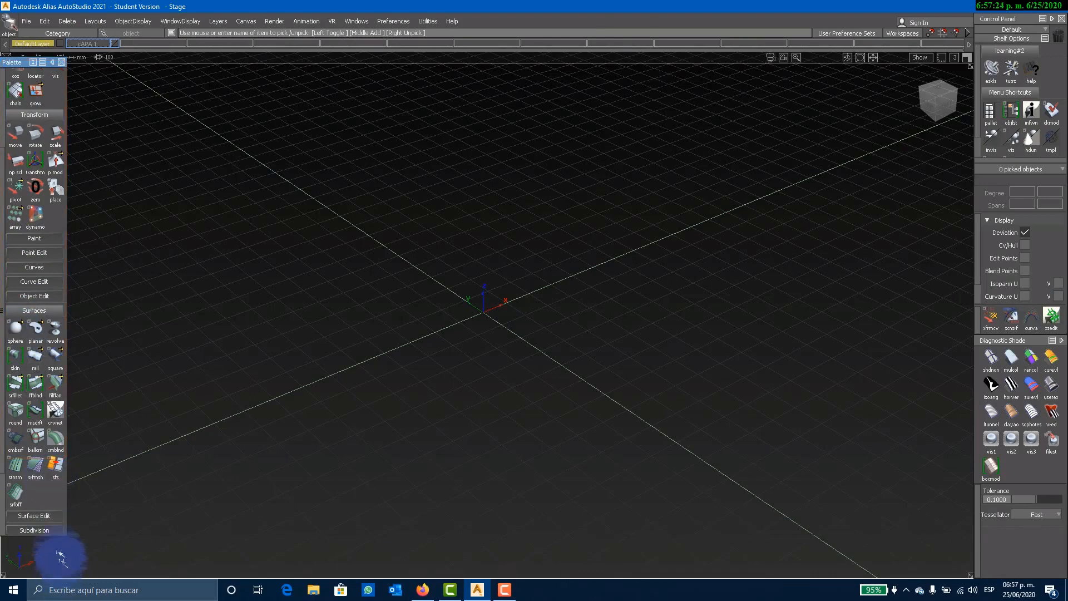
Step: Create a cube primitive and place it freehand on the grid beside the origin
{"action": "left_click_drag", "start_coordinate": [58, 535], "coordinate": [48, 562]}
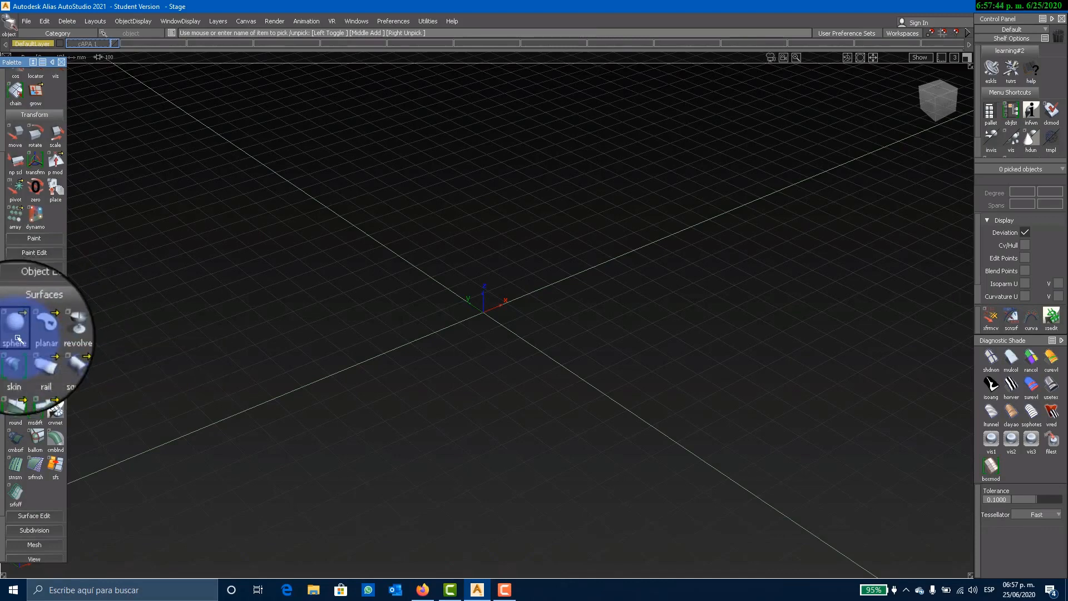
{"action": "left_click", "coordinate": [16, 333]}
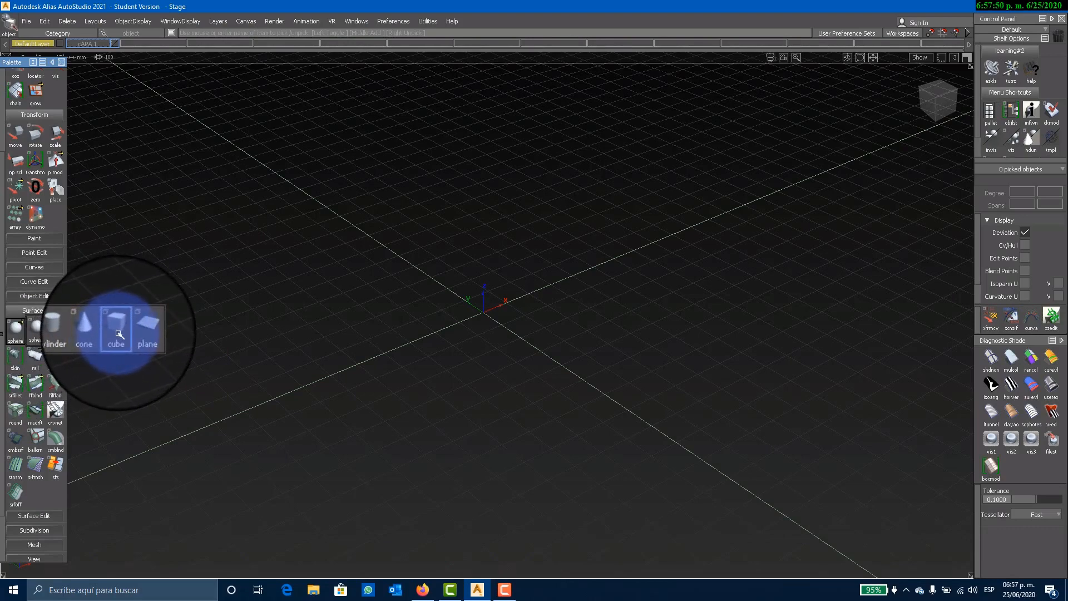
{"action": "left_click", "coordinate": [118, 334]}
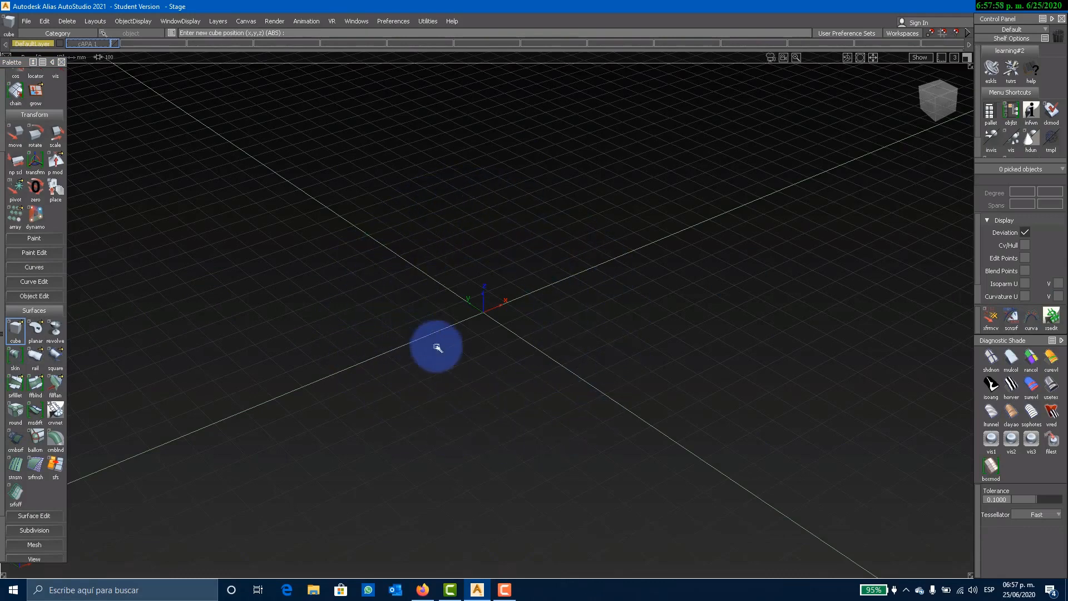
{"action": "left_click", "coordinate": [437, 347]}
Step: Pick the whole cube as an object
{"action": "scroll", "coordinate": [42, 103], "scroll_direction": "up", "scroll_amount": 3}
{"action": "scroll", "coordinate": [43, 104], "scroll_direction": "up", "scroll_amount": 1}
{"action": "left_click", "coordinate": [19, 97]}
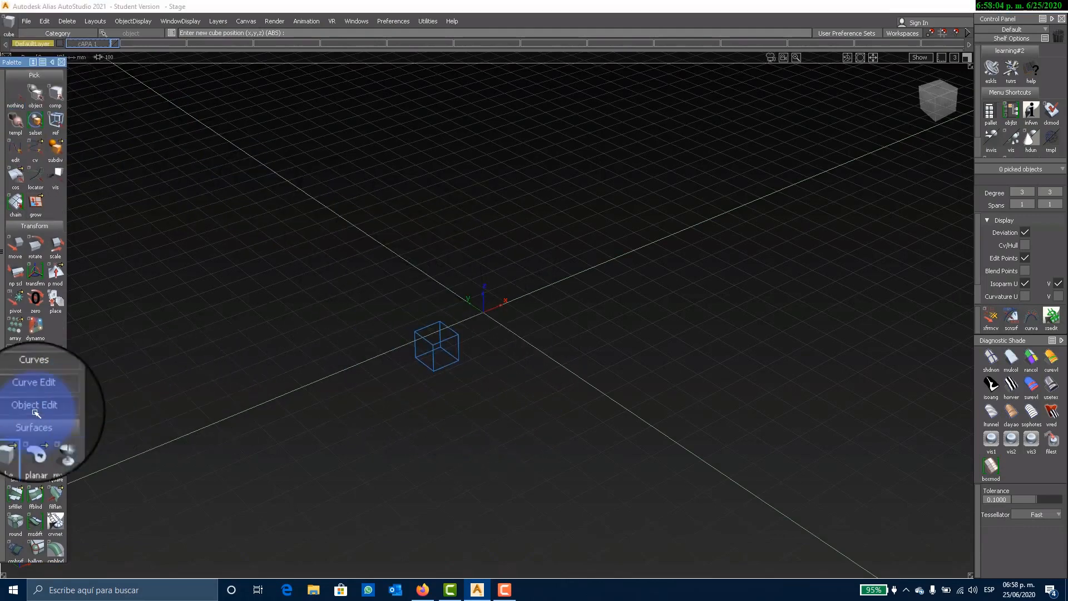
{"action": "left_click", "coordinate": [35, 99]}
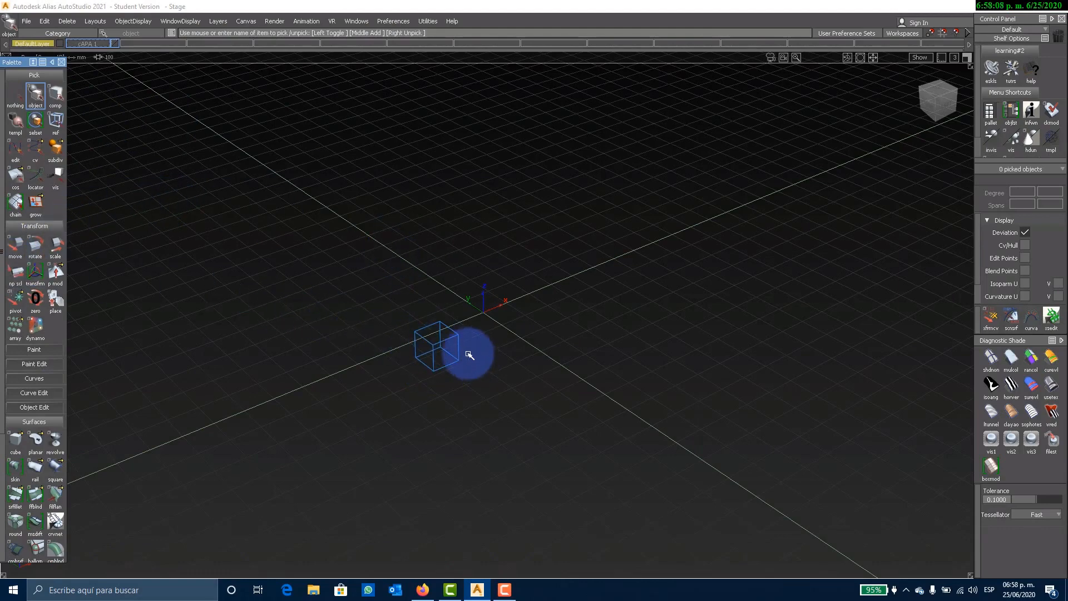
{"action": "left_click", "coordinate": [437, 370]}
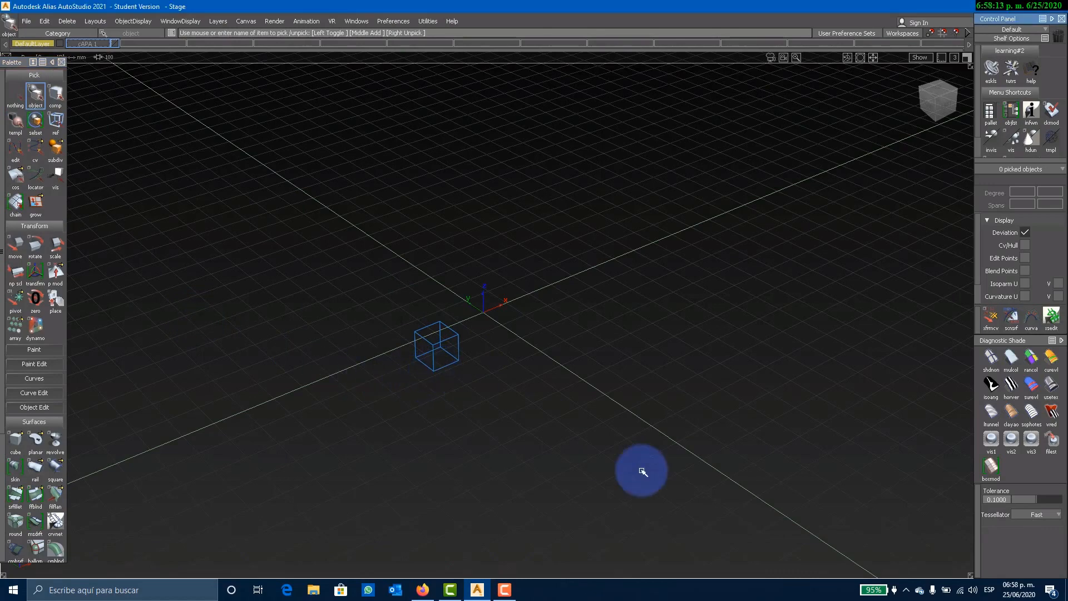
{"action": "left_click", "coordinate": [450, 367]}
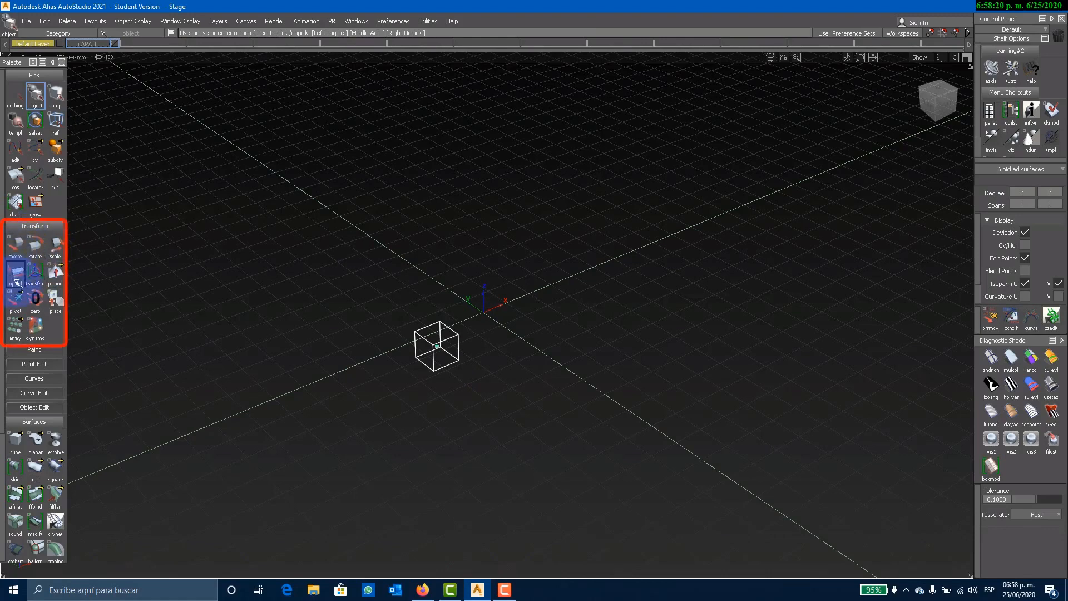
Step: Move the cube freehand along the X, Y and Z axes one at a time in the perspective view
{"action": "left_click", "coordinate": [17, 254]}
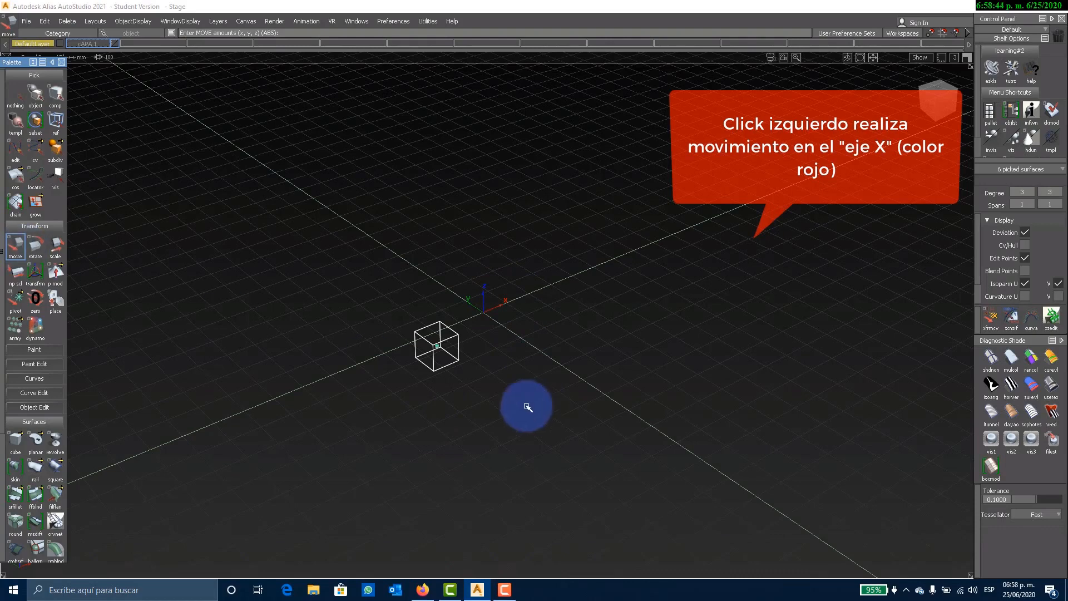
{"action": "left_click_drag", "start_coordinate": [452, 410], "coordinate": [461, 493]}
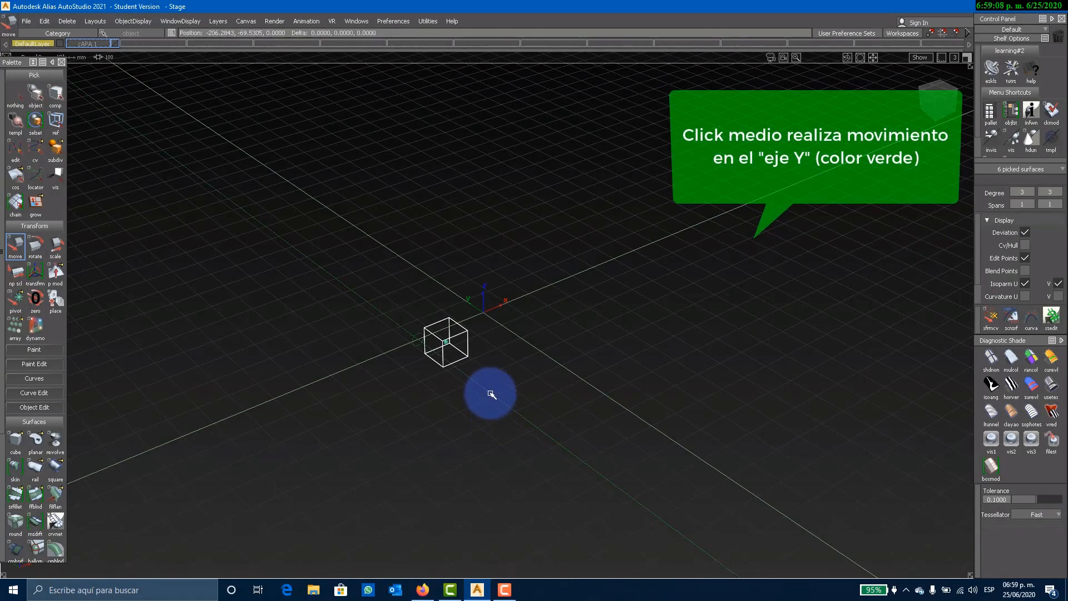
{"action": "middle_click_drag", "start_coordinate": [491, 393], "coordinate": [431, 360]}
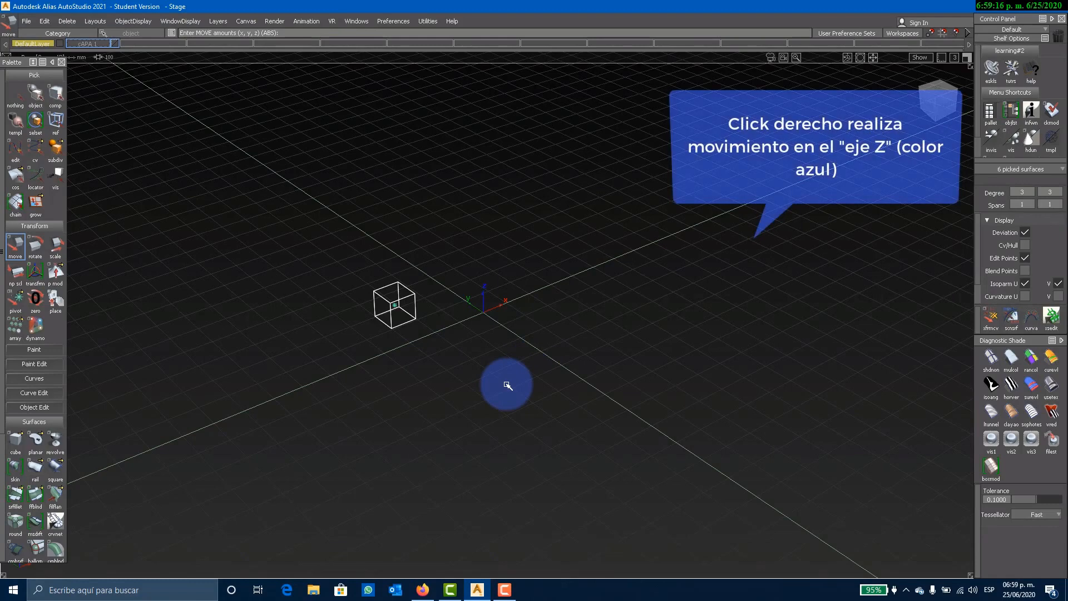
{"action": "right_click_drag", "start_coordinate": [487, 396], "coordinate": [456, 388]}
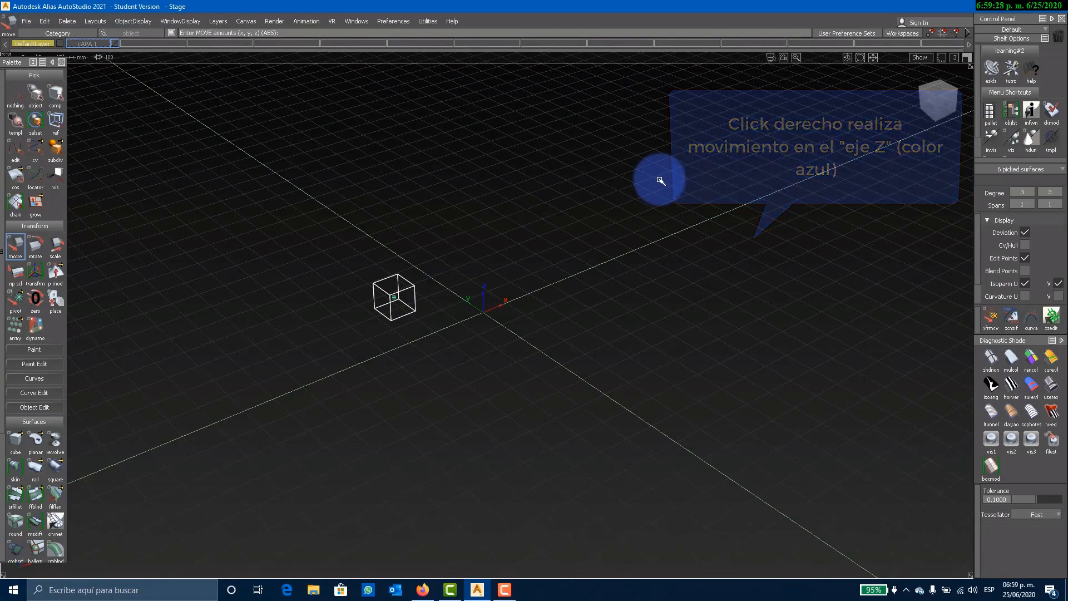
Step: Switch to the orthographic left view and move the cube freely in both directions to above the X axis
{"action": "mouse_move", "coordinate": [931, 123]}
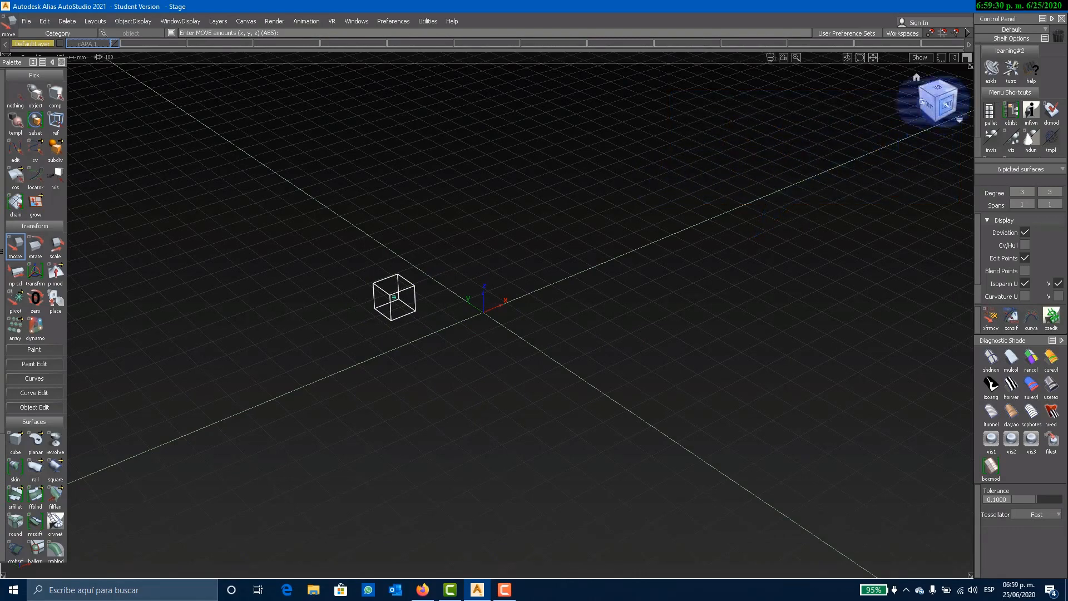
{"action": "left_click", "coordinate": [944, 107]}
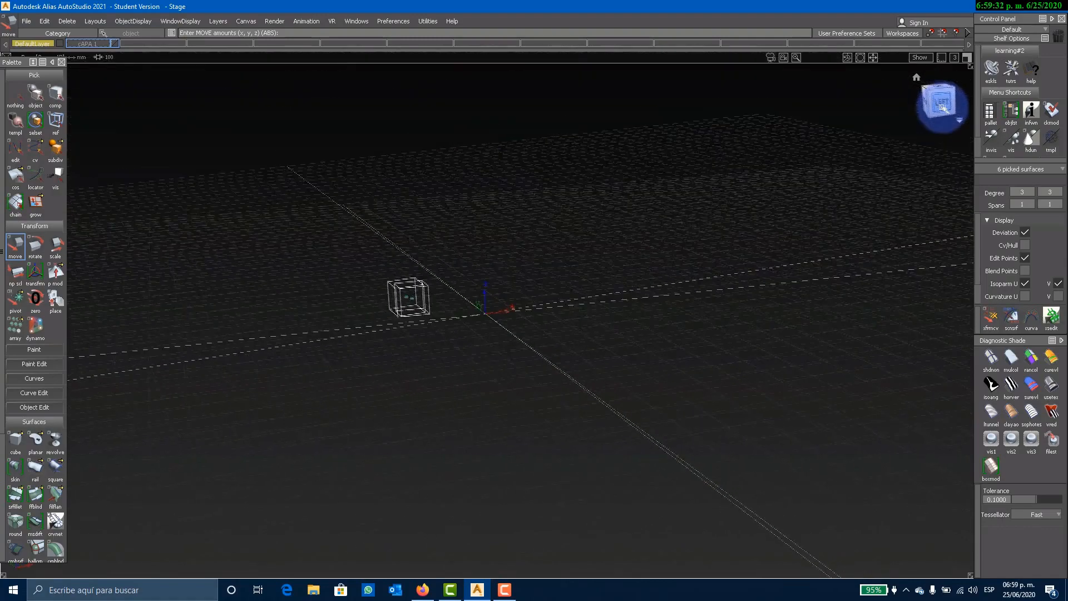
{"action": "left_click_drag", "start_coordinate": [354, 301], "coordinate": [440, 372]}
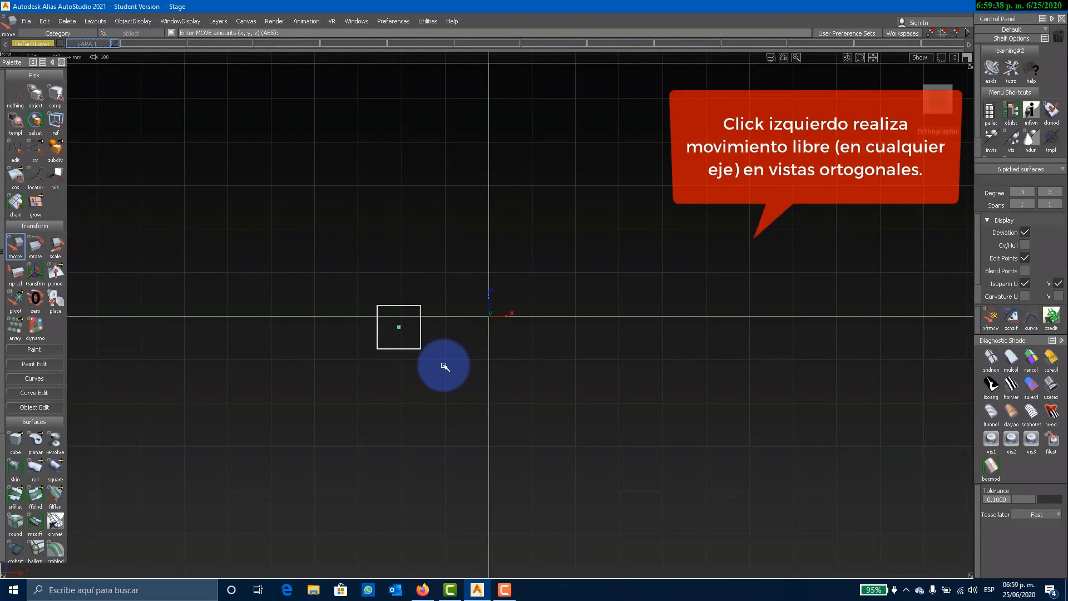
{"action": "left_click_drag", "start_coordinate": [493, 376], "coordinate": [416, 355]}
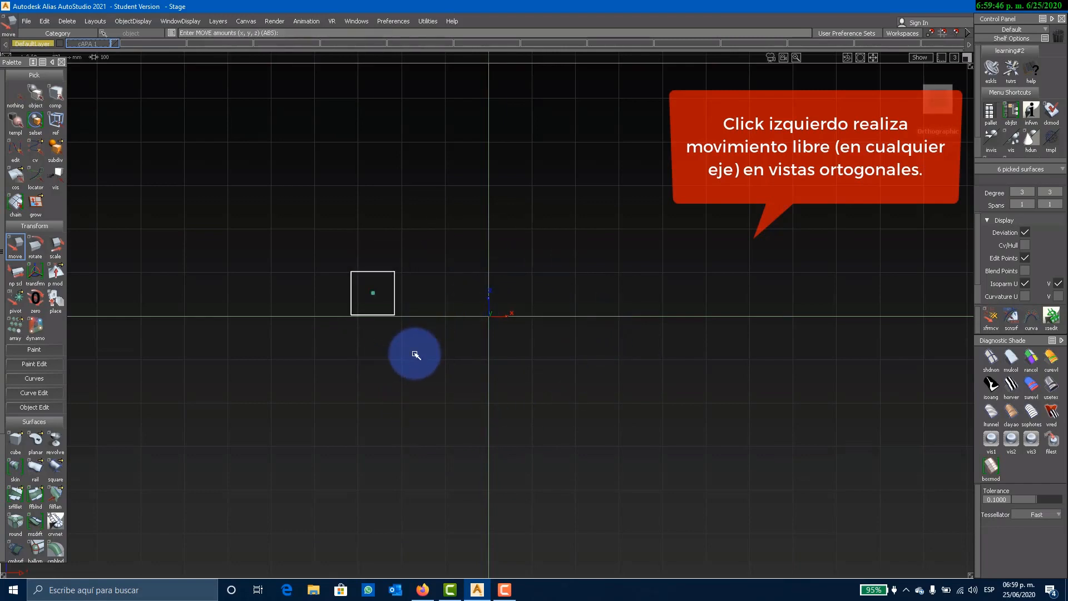
{"action": "left_click_drag", "start_coordinate": [403, 346], "coordinate": [395, 381]}
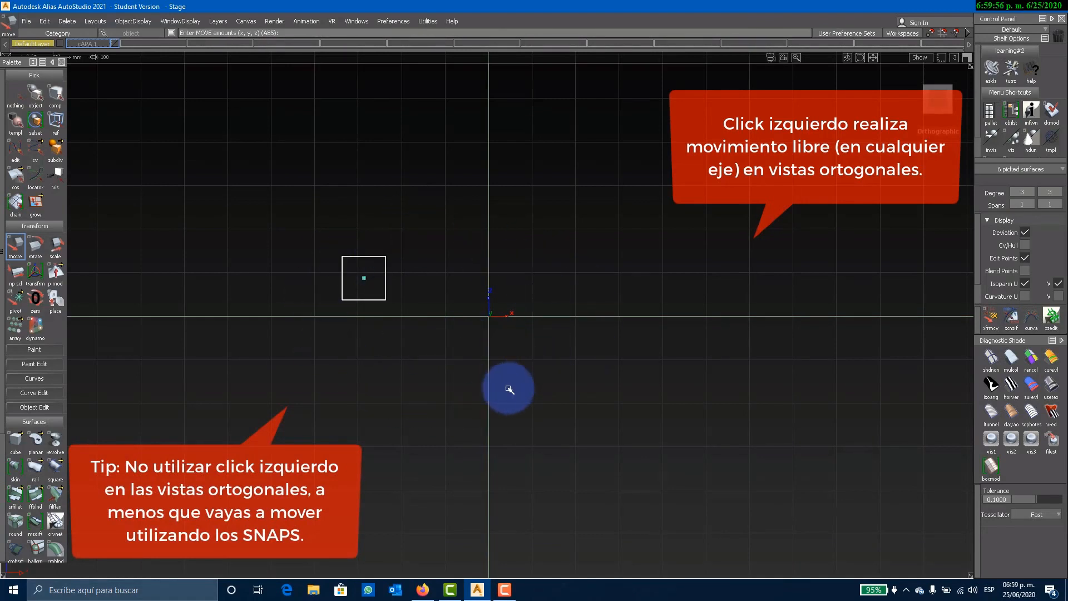
{"action": "left_click_drag", "start_coordinate": [379, 359], "coordinate": [359, 330]}
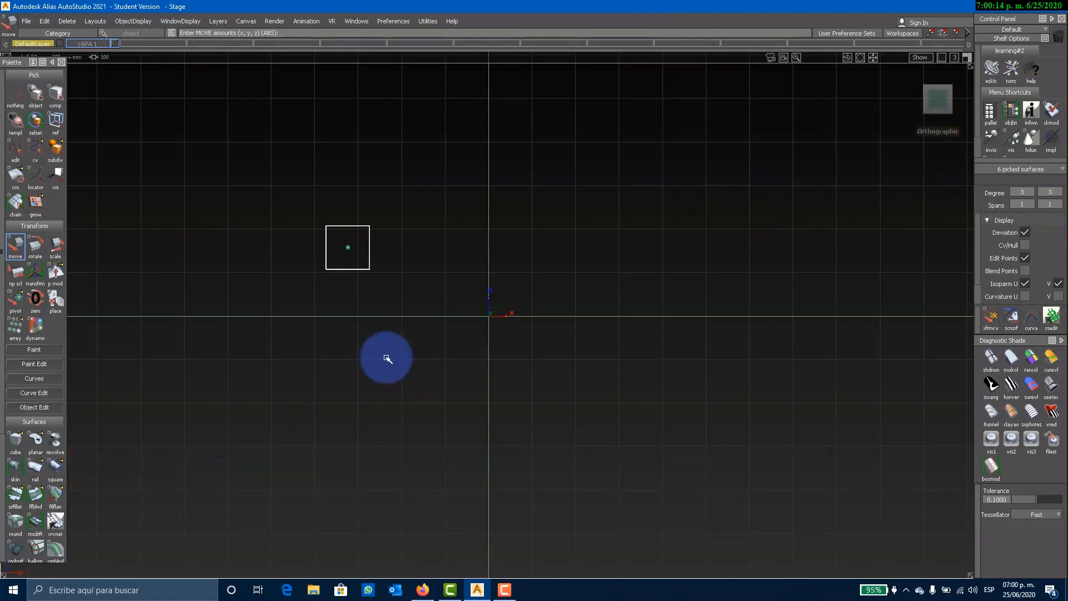
Step: Move the cube strictly vertically in the left view, down and up, ending across the horizontal axis
{"action": "right_click_drag", "start_coordinate": [387, 358], "coordinate": [406, 456]}
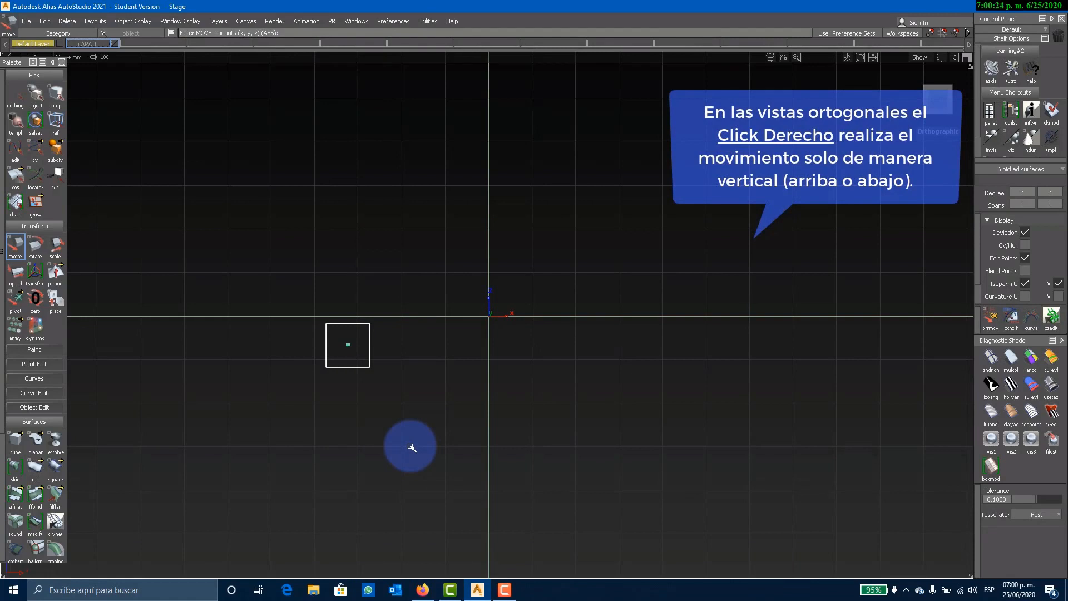
{"action": "right_click_drag", "start_coordinate": [412, 447], "coordinate": [399, 382]}
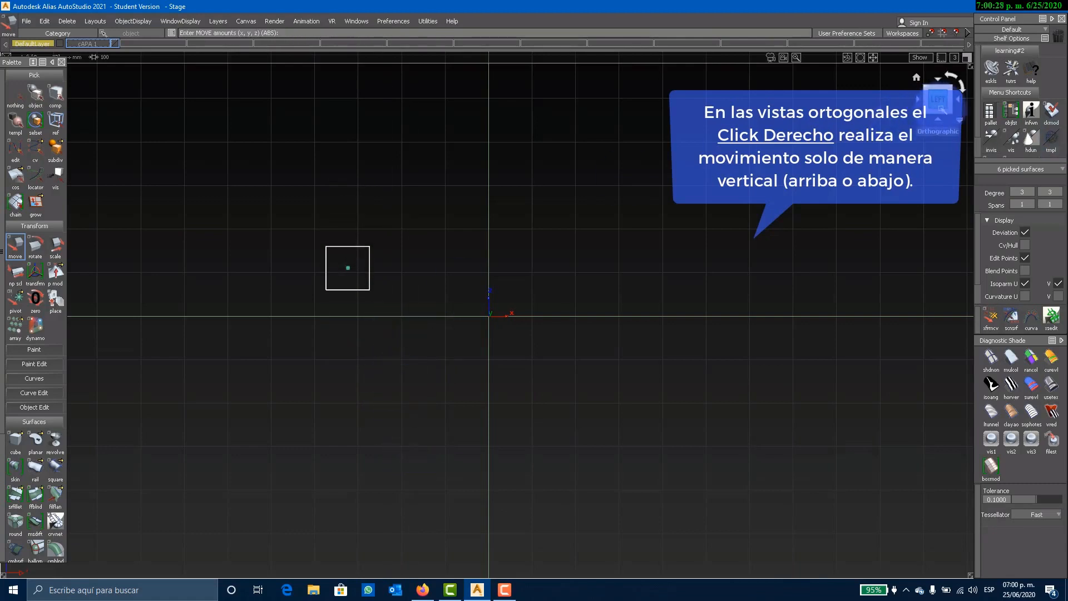
{"action": "right_click_drag", "start_coordinate": [448, 427], "coordinate": [487, 489]}
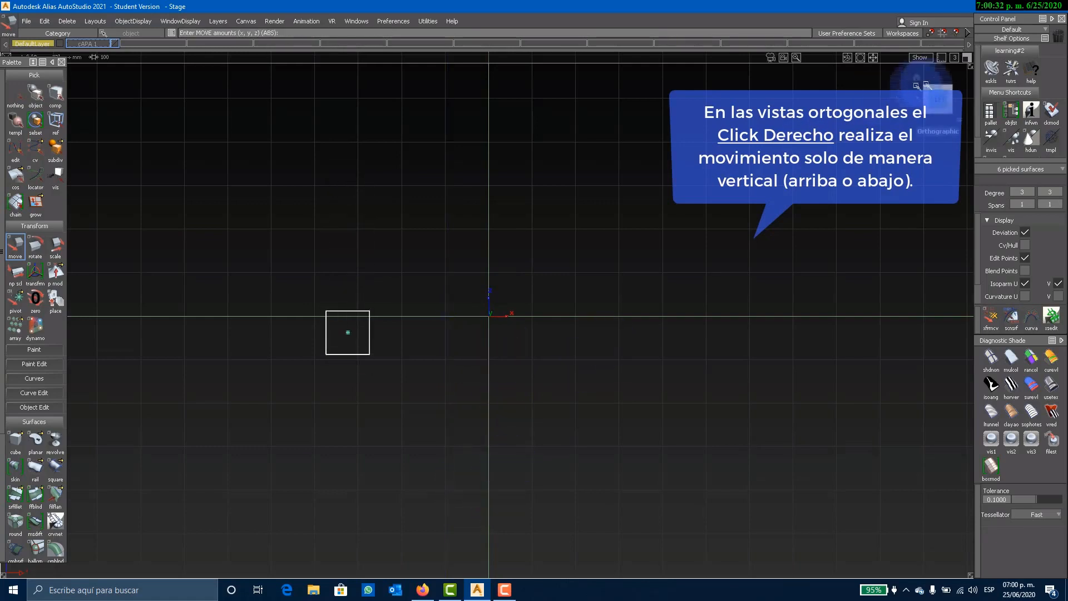
Step: Move the cube strictly vertically in the front, top and left orthographic views
{"action": "left_click", "coordinate": [939, 99]}
{"action": "mouse_move", "coordinate": [490, 402]}
{"action": "right_mouse_down"}
{"action": "mouse_move", "coordinate": [504, 314]}
{"action": "mouse_move", "coordinate": [498, 414]}
{"action": "mouse_move", "coordinate": [529, 278]}
{"action": "mouse_move", "coordinate": [503, 389]}
{"action": "right_mouse_up"}
{"action": "right_click_drag", "start_coordinate": [389, 405], "coordinate": [359, 359]}
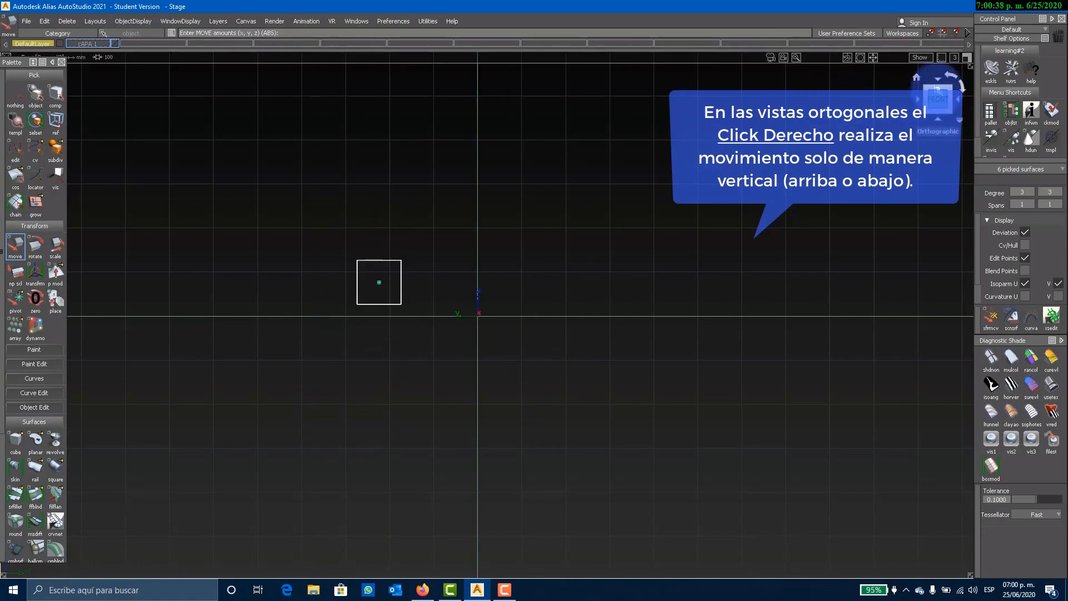
{"action": "left_click", "coordinate": [939, 79]}
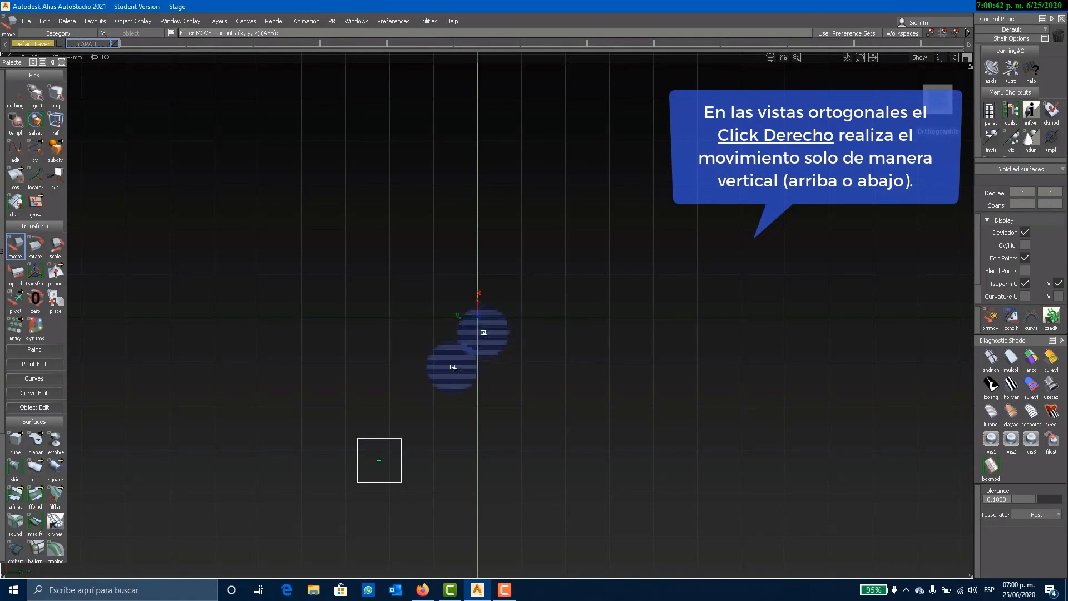
{"action": "mouse_move", "coordinate": [474, 325]}
{"action": "right_mouse_down"}
{"action": "mouse_move", "coordinate": [484, 296]}
{"action": "mouse_move", "coordinate": [460, 398]}
{"action": "mouse_move", "coordinate": [456, 274]}
{"action": "mouse_move", "coordinate": [488, 284]}
{"action": "mouse_move", "coordinate": [490, 324]}
{"action": "mouse_move", "coordinate": [441, 341]}
{"action": "mouse_move", "coordinate": [469, 255]}
{"action": "right_mouse_up"}
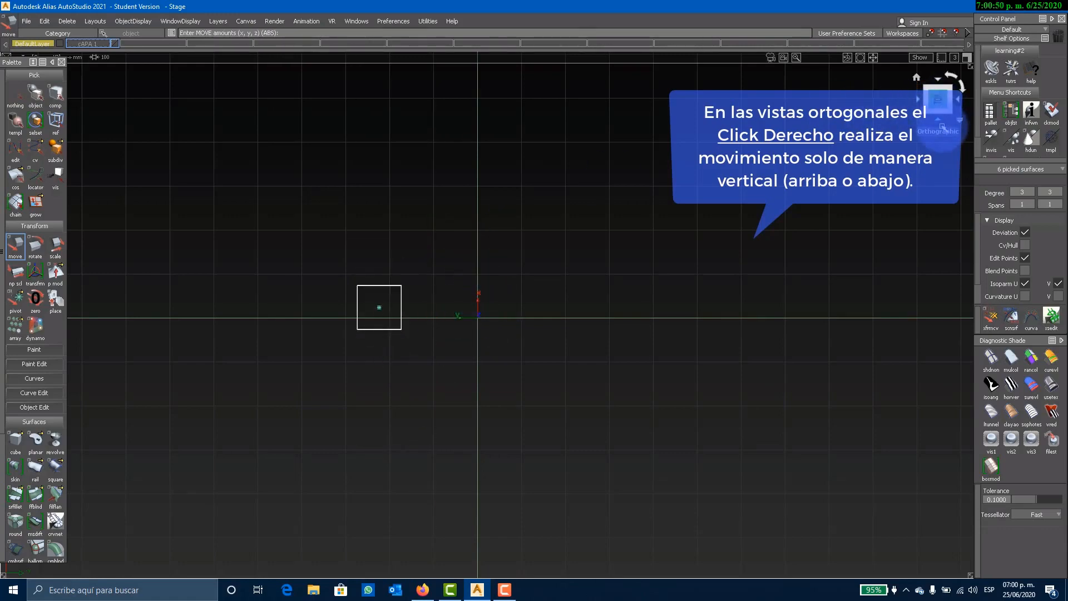
{"action": "left_click", "coordinate": [940, 122]}
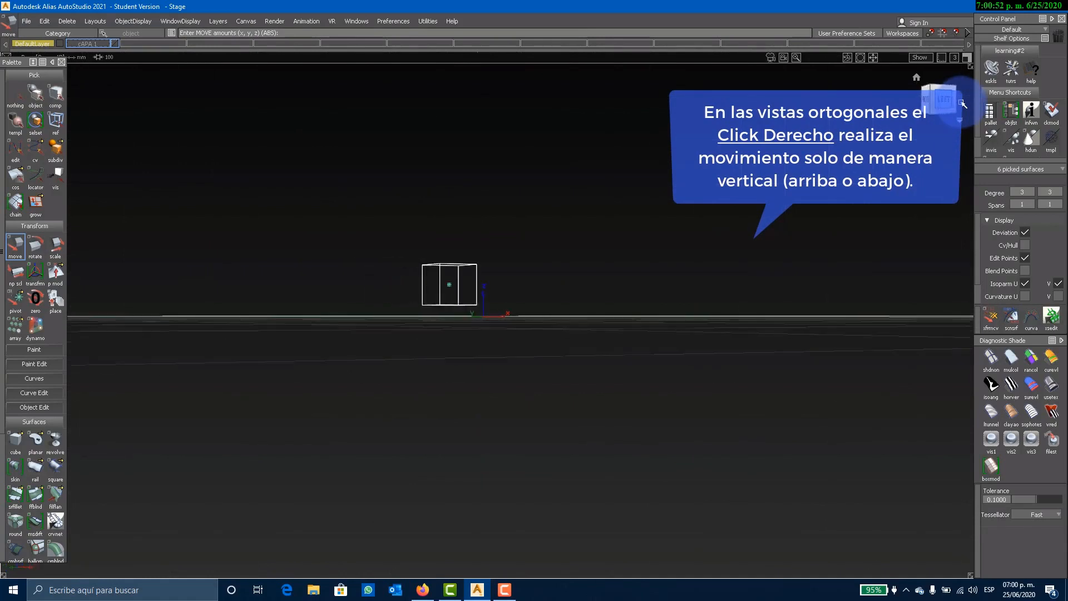
{"action": "right_click_drag", "start_coordinate": [683, 330], "coordinate": [676, 424]}
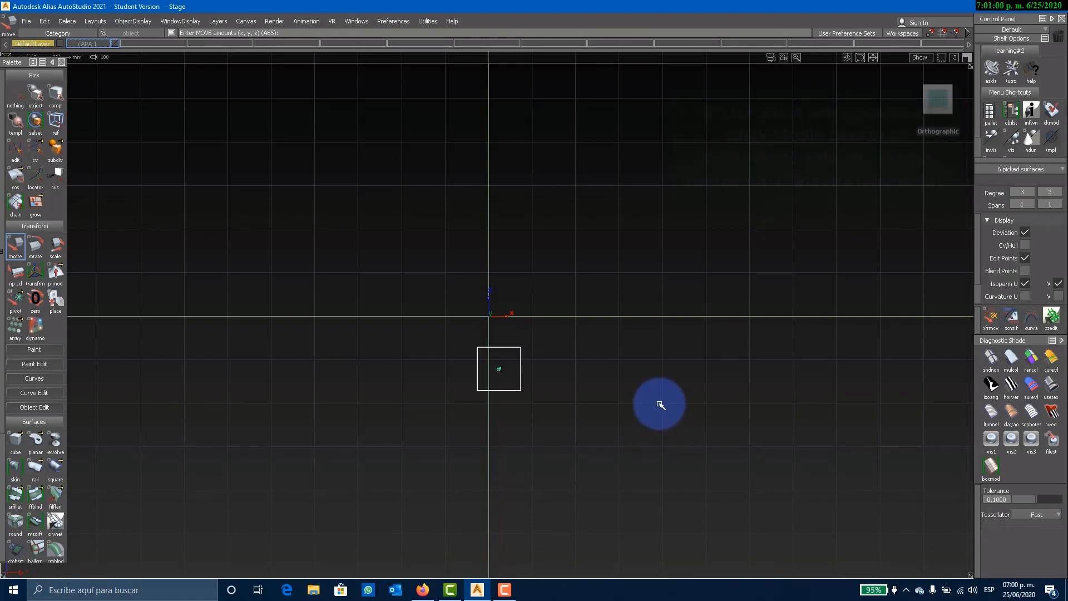
Step: Move the cube horizontally in the left and front views and raise it above the horizontal axis in the front view
{"action": "middle_click_drag", "start_coordinate": [660, 406], "coordinate": [696, 358]}
{"action": "middle_click_drag", "start_coordinate": [596, 336], "coordinate": [545, 399]}
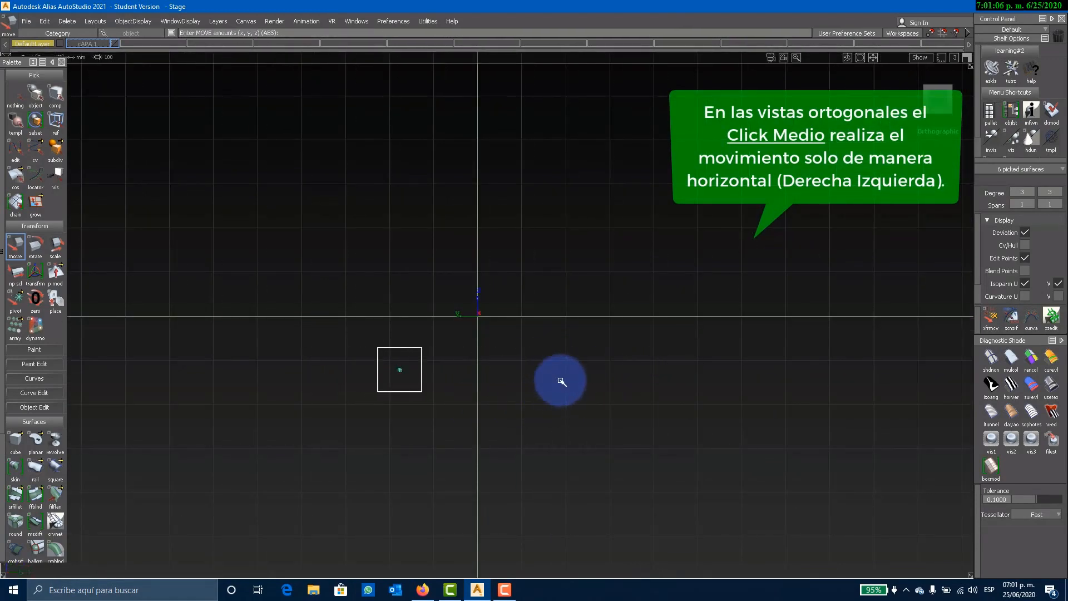
{"action": "mouse_move", "coordinate": [553, 385]}
{"action": "middle_mouse_down"}
{"action": "mouse_move", "coordinate": [506, 398]}
{"action": "mouse_move", "coordinate": [566, 390]}
{"action": "middle_mouse_up"}
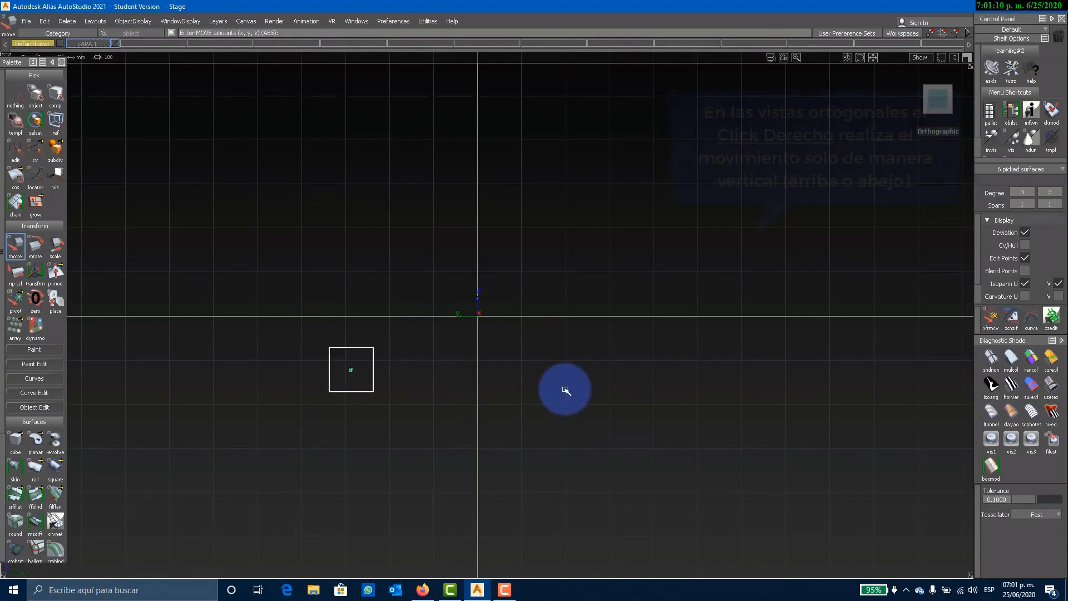
{"action": "right_click_drag", "start_coordinate": [562, 389], "coordinate": [596, 256]}
{"action": "left_click_drag", "start_coordinate": [596, 255], "coordinate": [768, 252]}
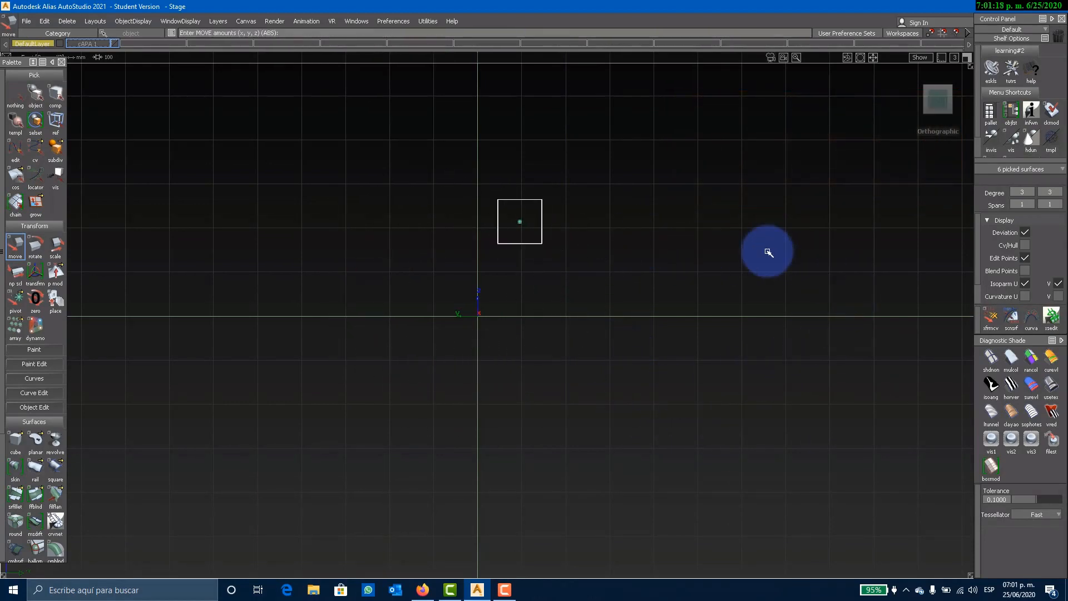
Step: Return to an angled perspective view and move the cube freehand along the X, Z and Y axes
{"action": "left_click", "coordinate": [925, 88]}
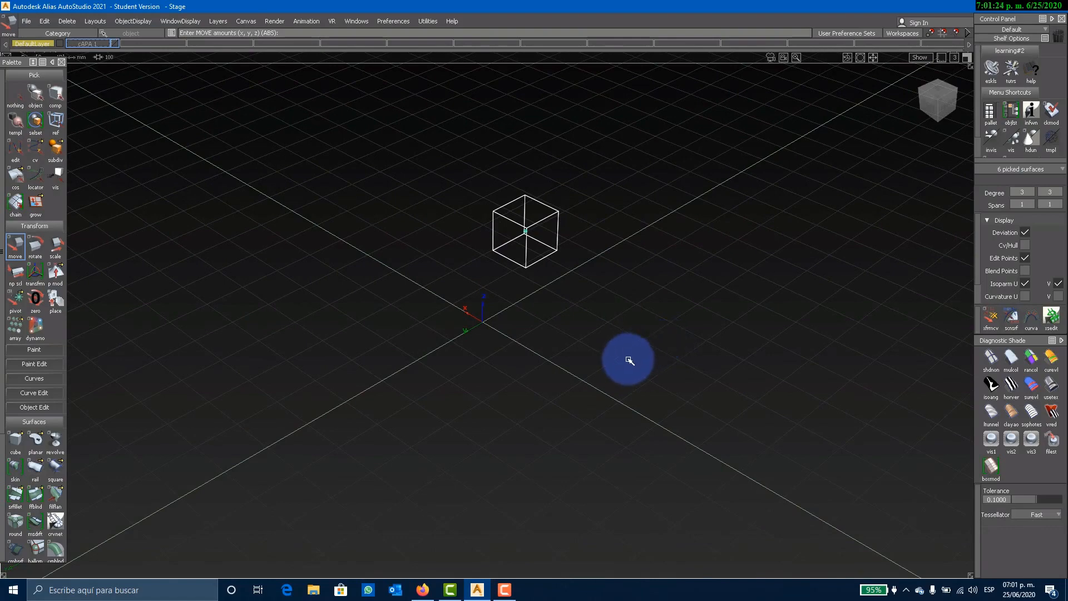
{"action": "left_click_drag", "start_coordinate": [628, 360], "coordinate": [648, 347]}
{"action": "mouse_move", "coordinate": [647, 351]}
{"action": "right_mouse_down"}
{"action": "mouse_move", "coordinate": [658, 272]}
{"action": "mouse_move", "coordinate": [658, 408]}
{"action": "mouse_move", "coordinate": [661, 306]}
{"action": "mouse_move", "coordinate": [656, 360]}
{"action": "mouse_move", "coordinate": [654, 351]}
{"action": "right_mouse_up"}
{"action": "middle_click_drag", "start_coordinate": [690, 244], "coordinate": [721, 290]}
{"action": "left_click_drag", "start_coordinate": [714, 293], "coordinate": [626, 348]}
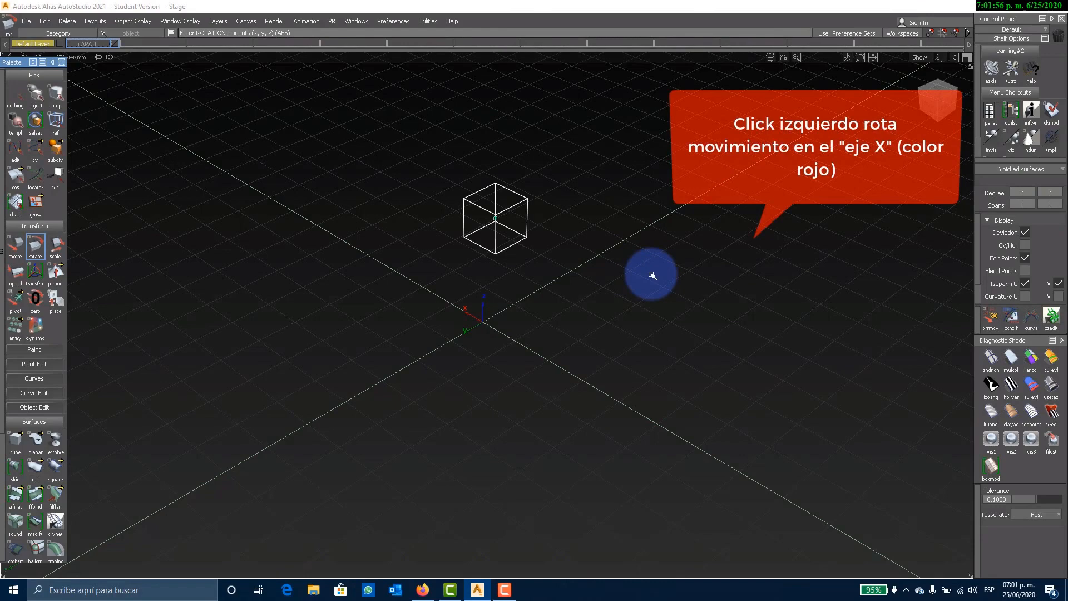
Step: Rotate the cube freehand about the X axis and about the Y axis, and undo the rotations
{"action": "left_click_drag", "start_coordinate": [629, 334], "coordinate": [508, 167]}
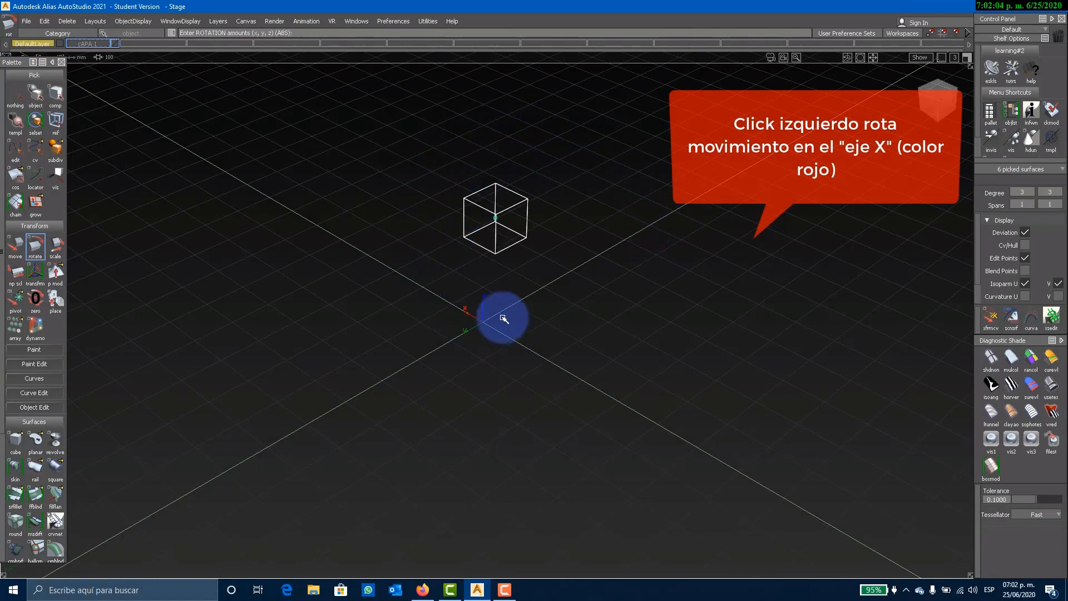
{"action": "left_click_drag", "start_coordinate": [456, 345], "coordinate": [491, 241]}
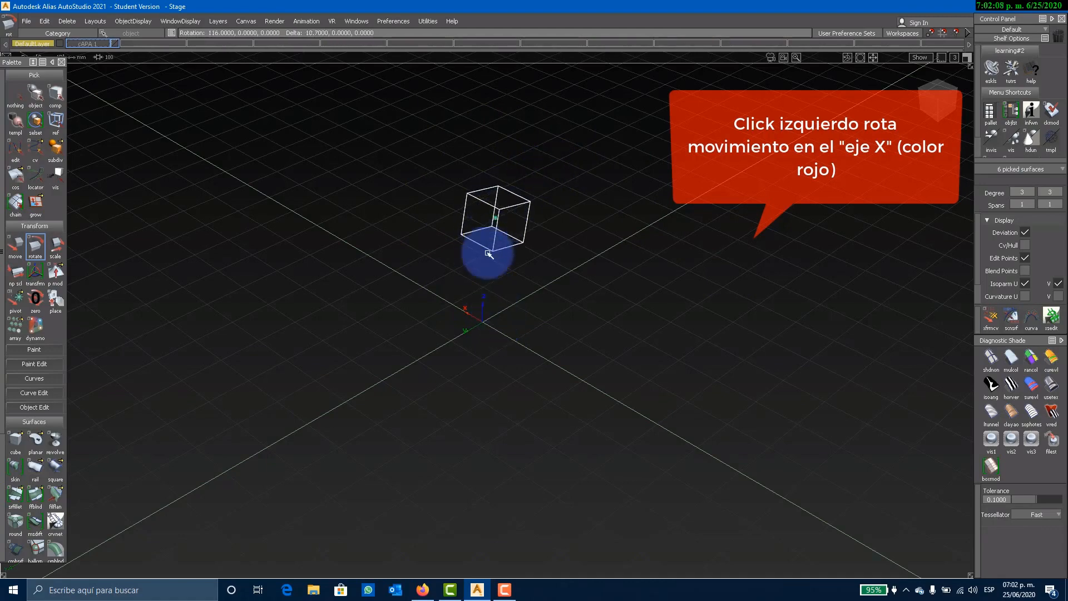
{"action": "left_click_drag", "start_coordinate": [536, 234], "coordinate": [662, 266]}
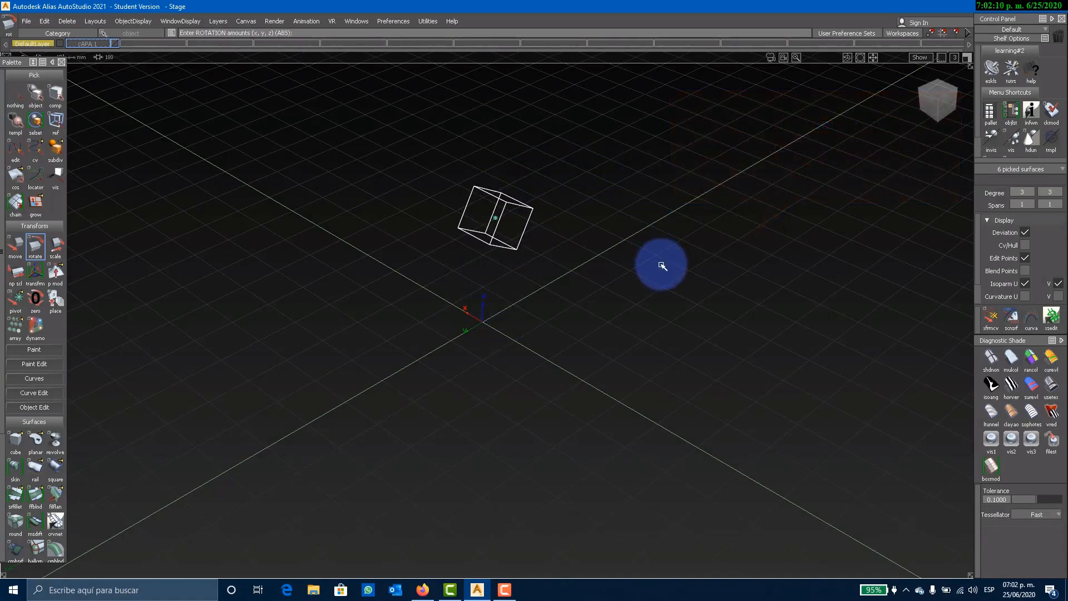
{"action": "middle_click_drag", "start_coordinate": [648, 278], "coordinate": [578, 245]}
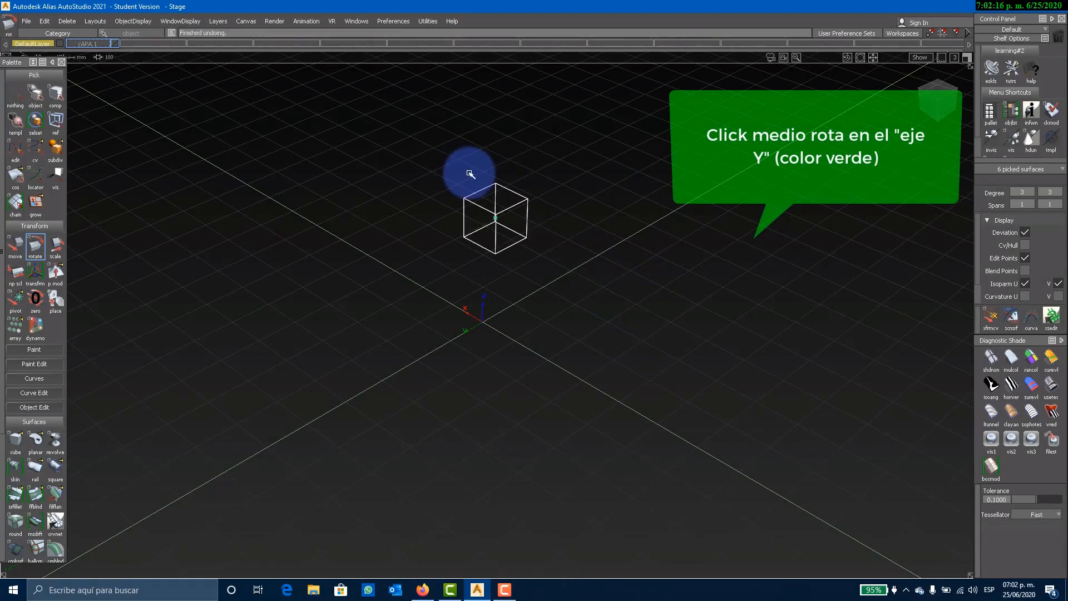
{"action": "scroll", "coordinate": [480, 165], "scroll_direction": "up", "scroll_amount": 3}
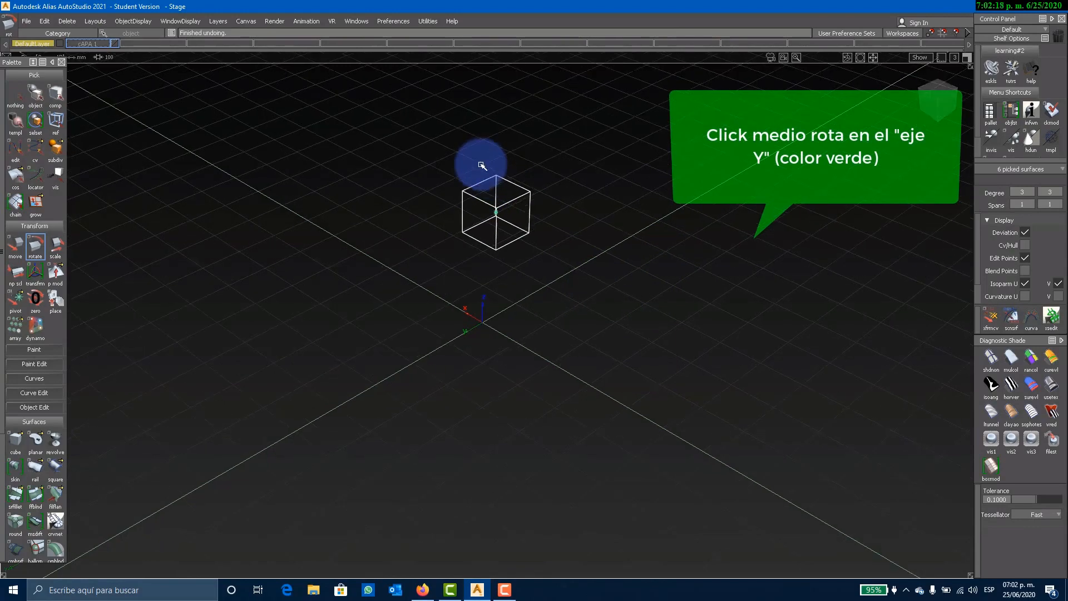
Step: Rotate the cube freehand about the Y axis and about the Z axis, and undo both rotations
{"action": "scroll", "coordinate": [576, 208], "scroll_direction": "up", "scroll_amount": 2}
{"action": "middle_click_drag", "start_coordinate": [574, 219], "coordinate": [577, 305], "text": "alt+shift"}
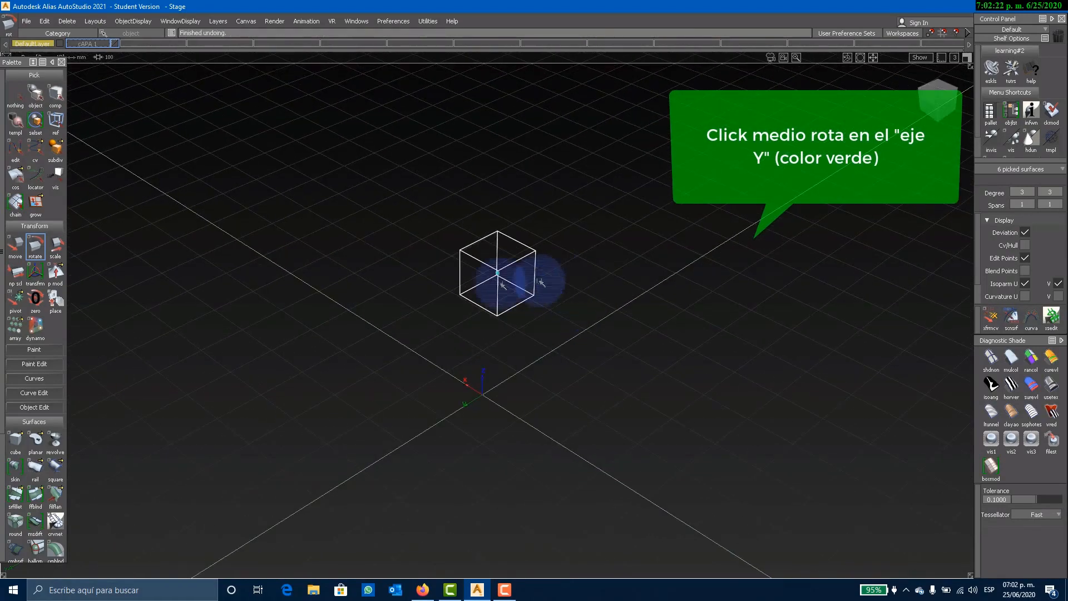
{"action": "middle_click_drag", "start_coordinate": [589, 277], "coordinate": [557, 204]}
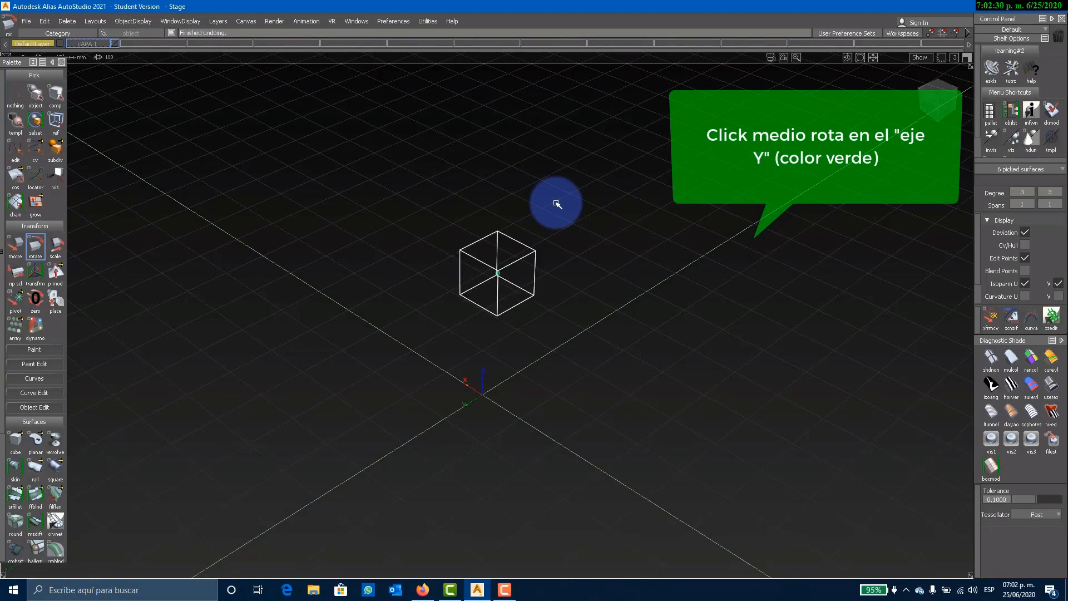
{"action": "right_click_drag", "start_coordinate": [511, 278], "coordinate": [493, 329]}
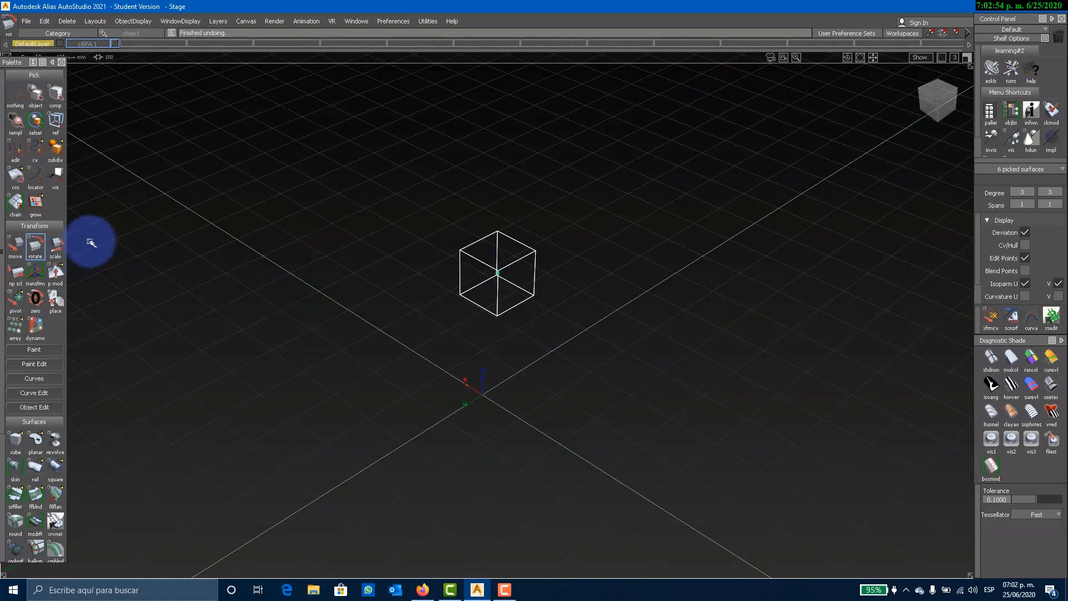
Step: Scale the cube freehand with the Scale tool in the perspective view and in the front orthographic view
{"action": "left_click", "coordinate": [55, 245]}
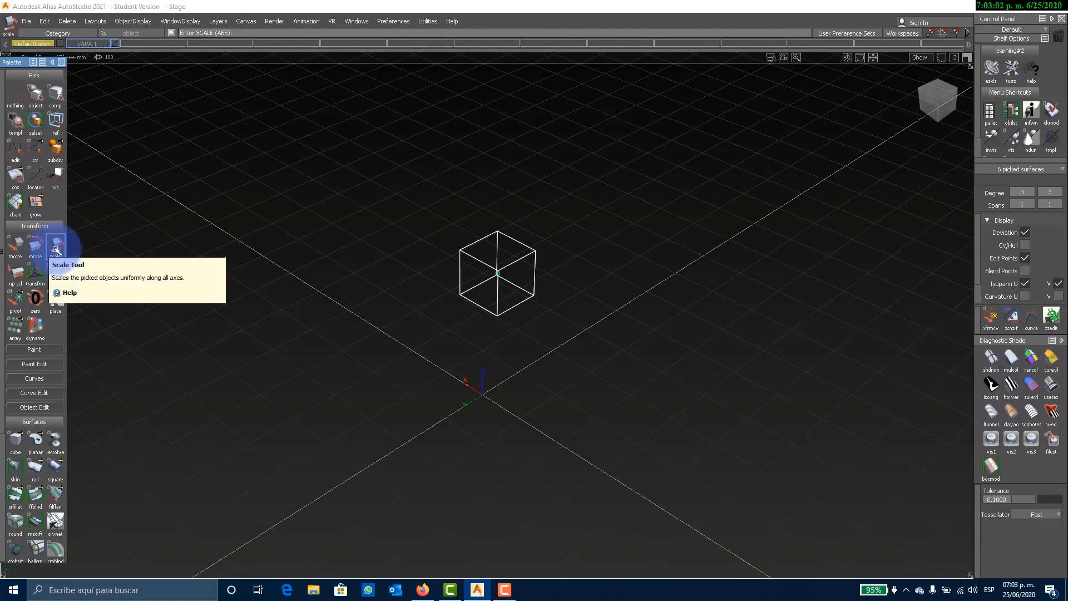
{"action": "left_click_drag", "start_coordinate": [679, 306], "coordinate": [633, 362]}
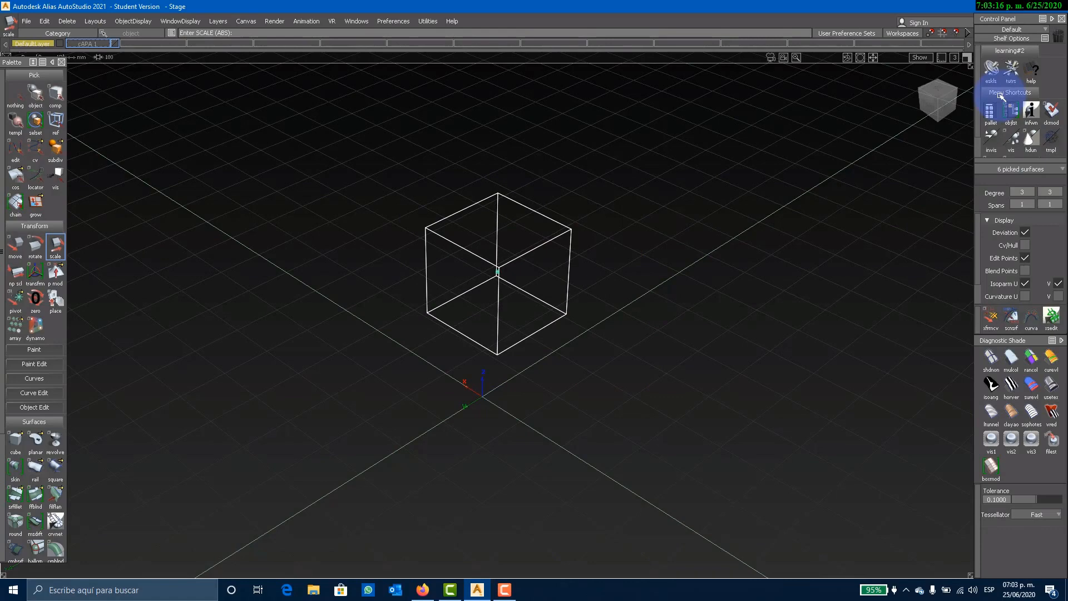
{"action": "left_click", "coordinate": [949, 109]}
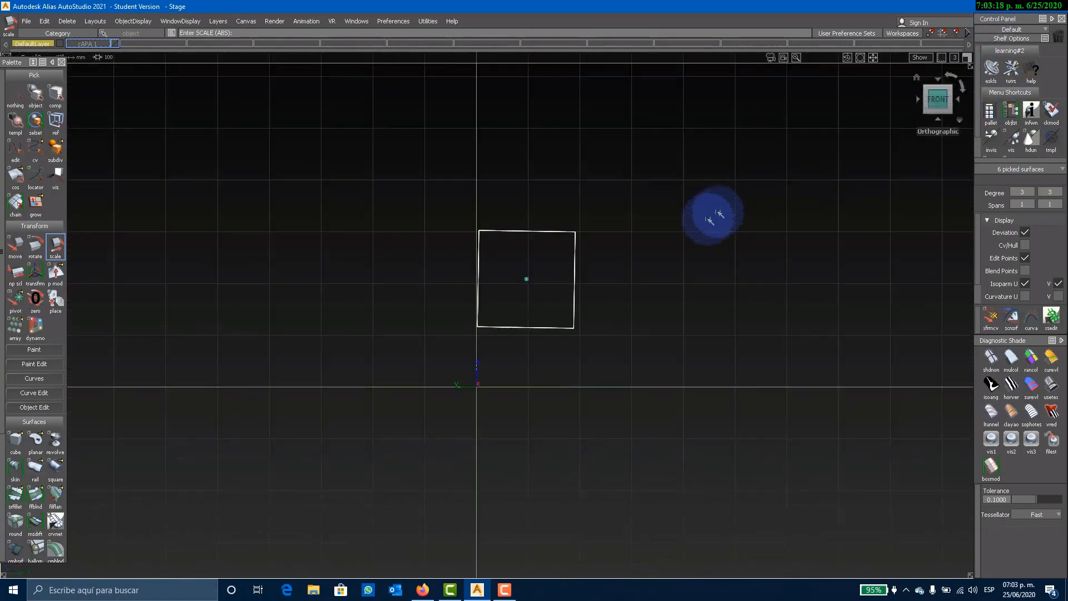
{"action": "left_click_drag", "start_coordinate": [675, 258], "coordinate": [645, 277]}
{"action": "mouse_move", "coordinate": [646, 277]}
{"action": "middle_mouse_down"}
{"action": "mouse_move", "coordinate": [773, 160]}
{"action": "mouse_move", "coordinate": [652, 293]}
{"action": "middle_mouse_up"}
{"action": "key", "text": "ctrl+z"}
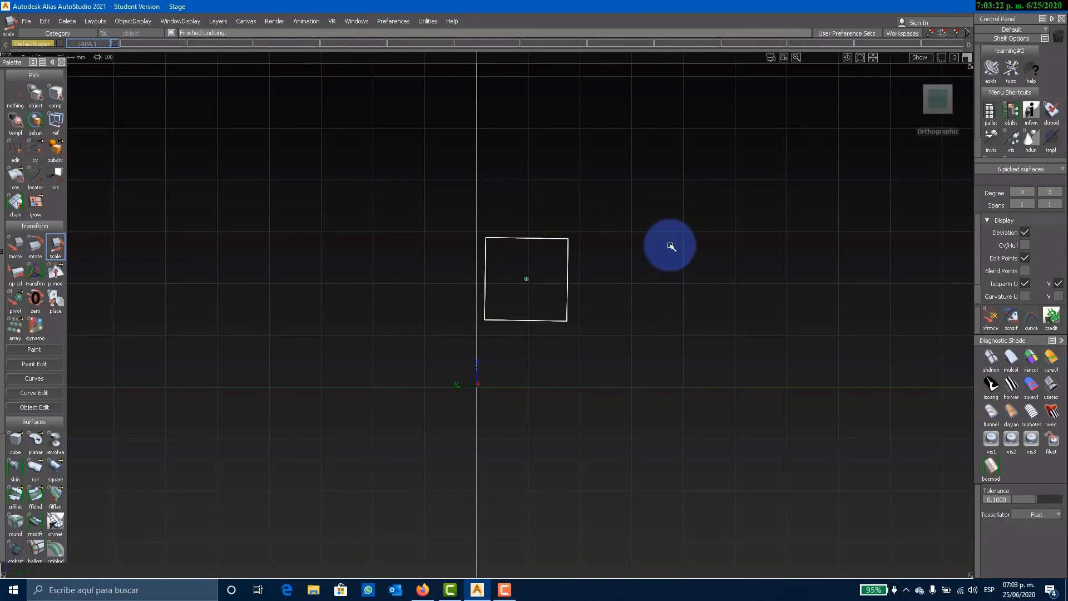
Step: Enlarge the cube uniformly in the front view, stretch it vertically and horizontally, and undo the scaling
{"action": "left_click_drag", "start_coordinate": [672, 243], "coordinate": [735, 245]}
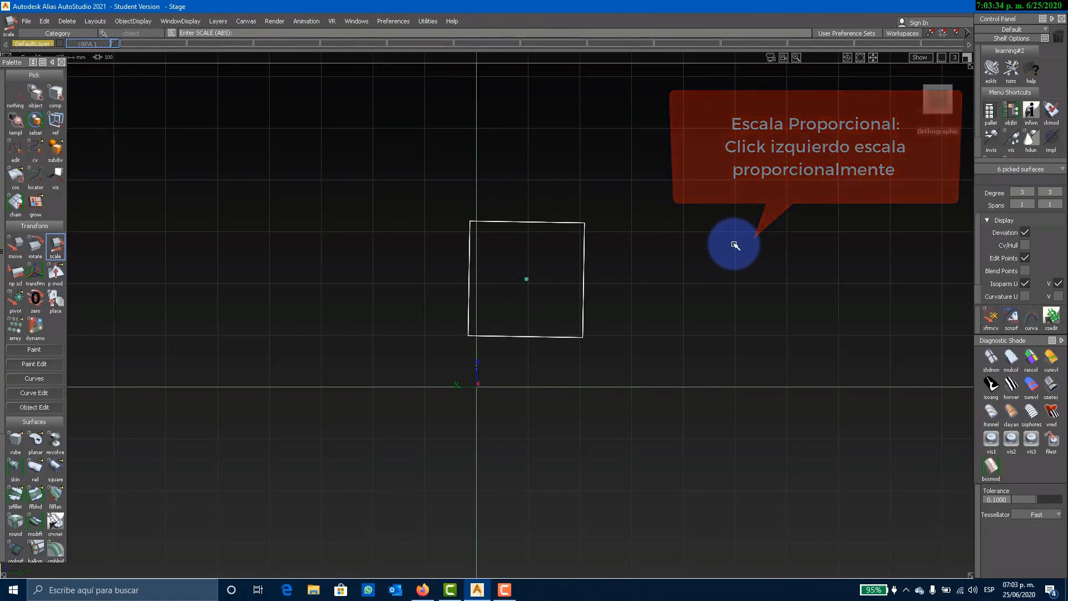
{"action": "right_click_drag", "start_coordinate": [700, 308], "coordinate": [730, 295]}
{"action": "middle_click_drag", "start_coordinate": [730, 296], "coordinate": [881, 187]}
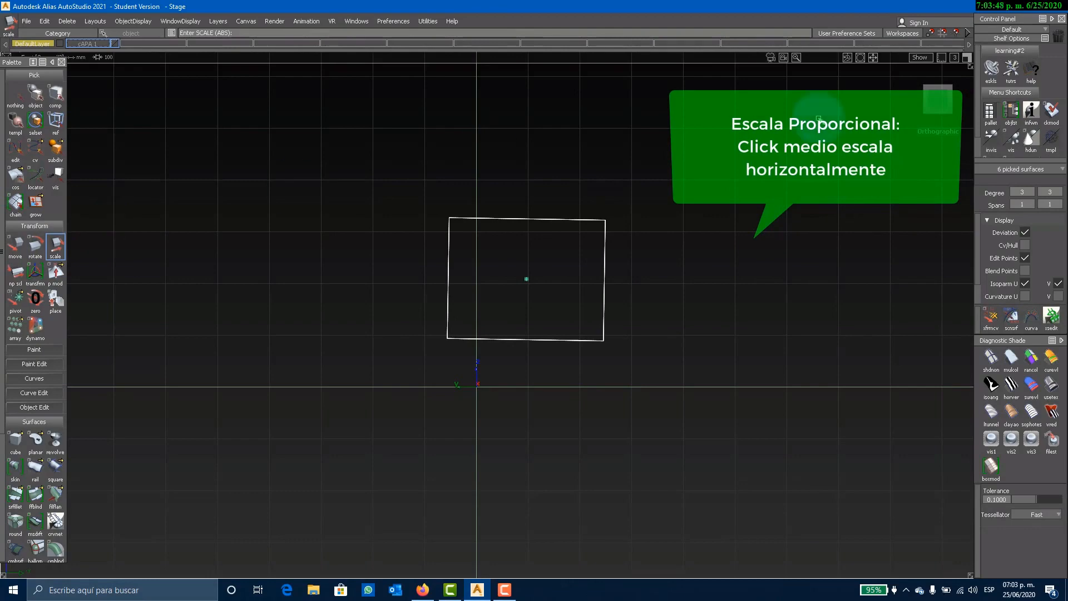
Step: Return to the angled perspective view and enlarge the cube uniformly with the Scale tool
{"action": "mouse_move", "coordinate": [929, 92]}
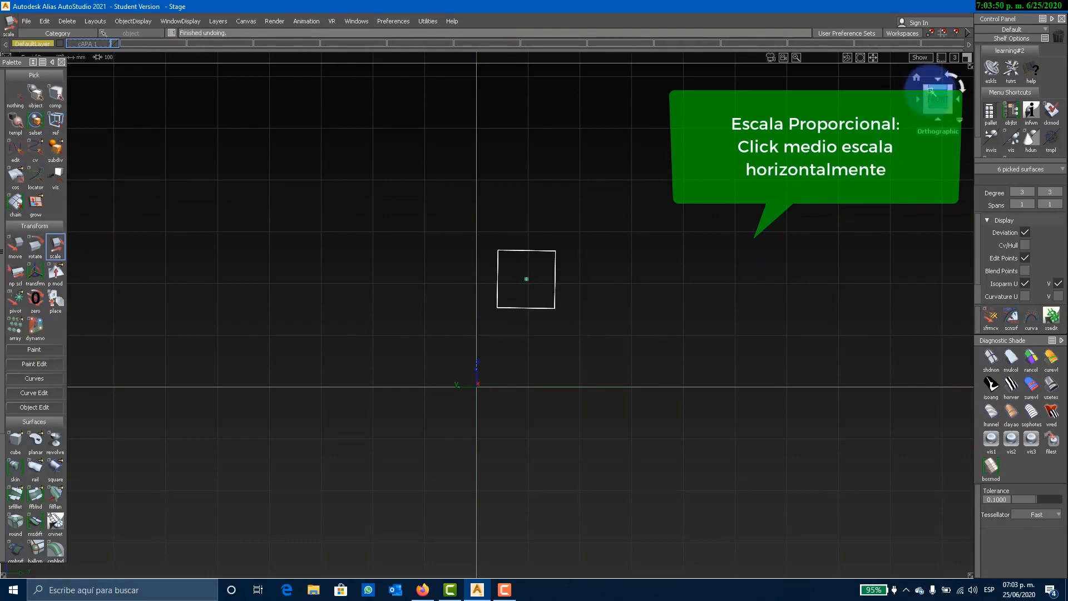
{"action": "left_click", "coordinate": [928, 88]}
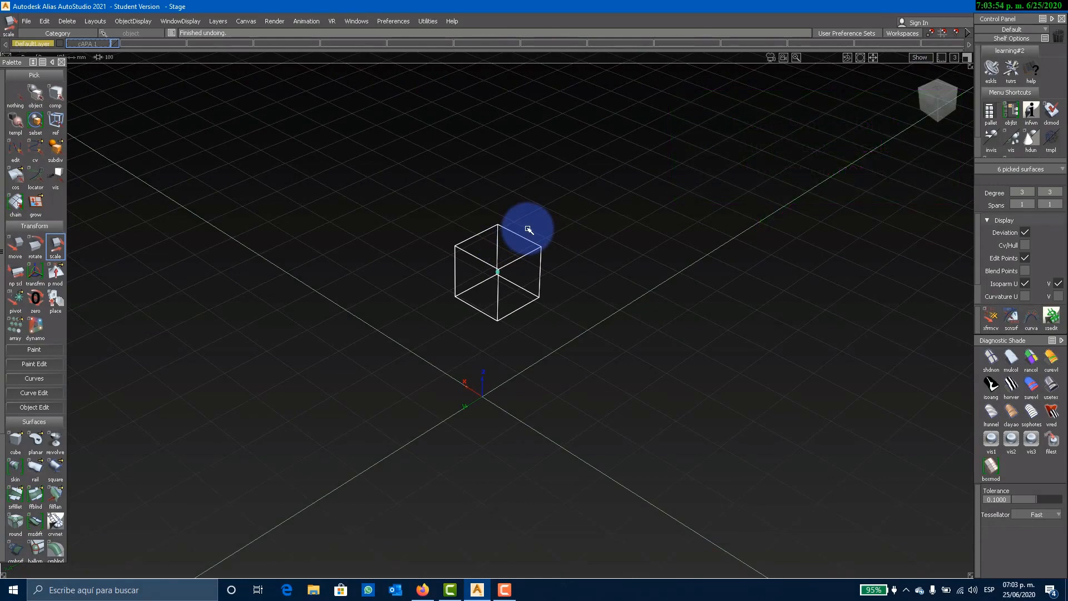
{"action": "left_click_drag", "start_coordinate": [570, 267], "coordinate": [676, 196]}
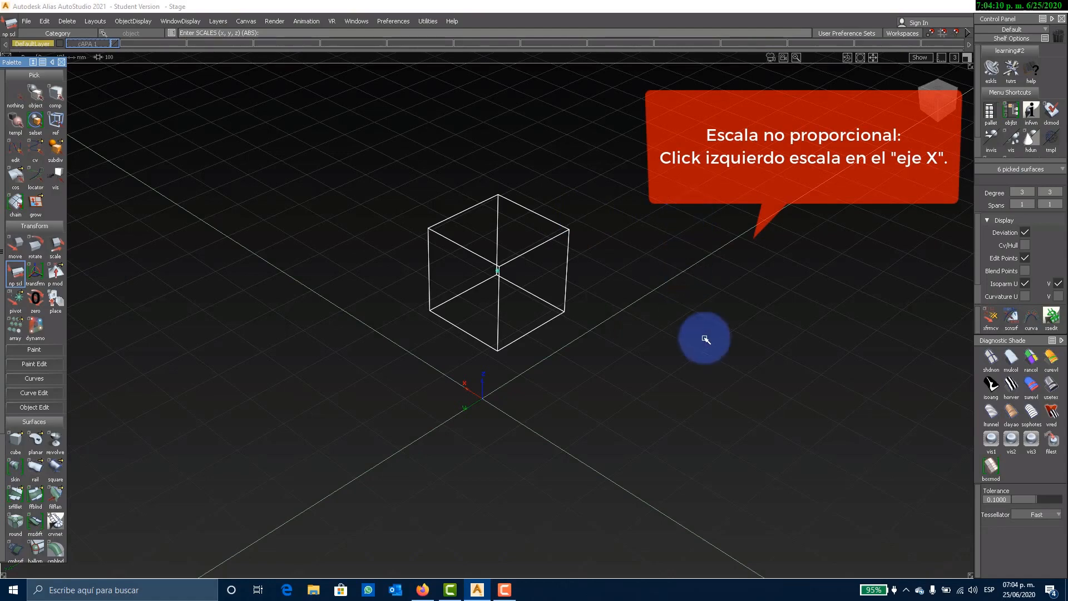
Step: Stretch the cube along the X axis with the non-proportional scale tool and undo the stretches
{"action": "left_click_drag", "start_coordinate": [641, 350], "coordinate": [734, 365], "text": "alt+shift"}
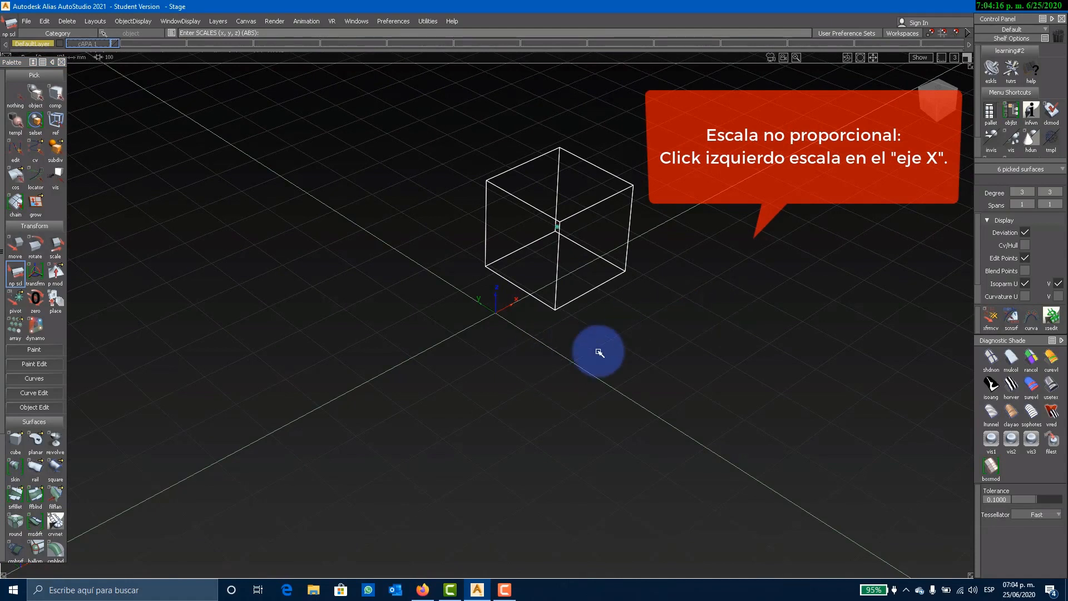
{"action": "left_click_drag", "start_coordinate": [602, 350], "coordinate": [823, 123]}
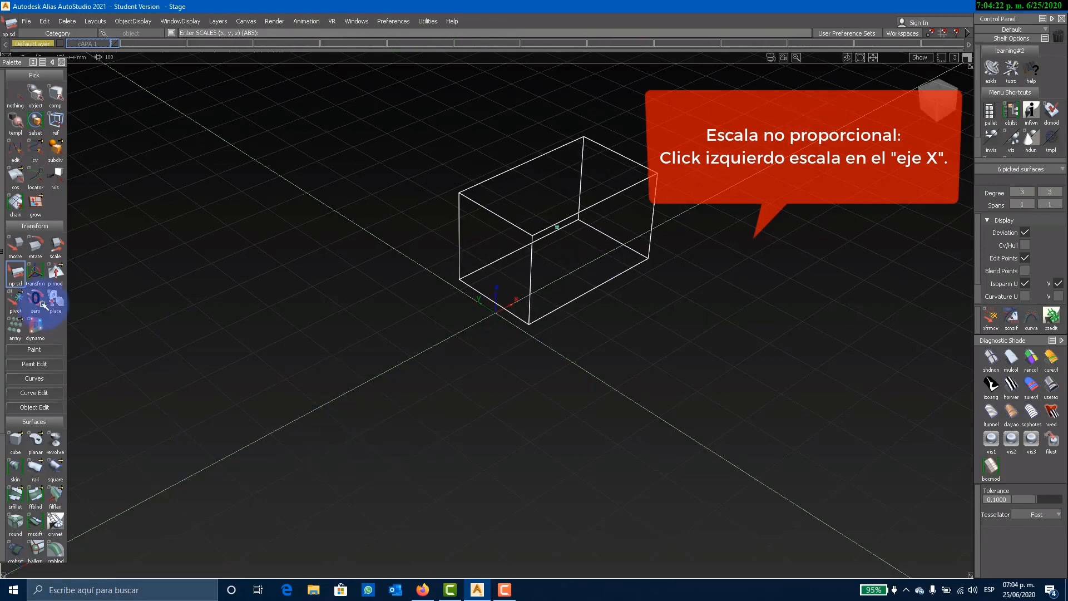
{"action": "left_click_drag", "start_coordinate": [486, 350], "coordinate": [632, 283]}
{"action": "key", "text": "ctrl+z"}
{"action": "key", "text": "ctrl+z"}
{"action": "key", "text": "ctrl+z"}
{"action": "key", "text": "ctrl+z"}
{"action": "key", "text": "ctrl+z"}
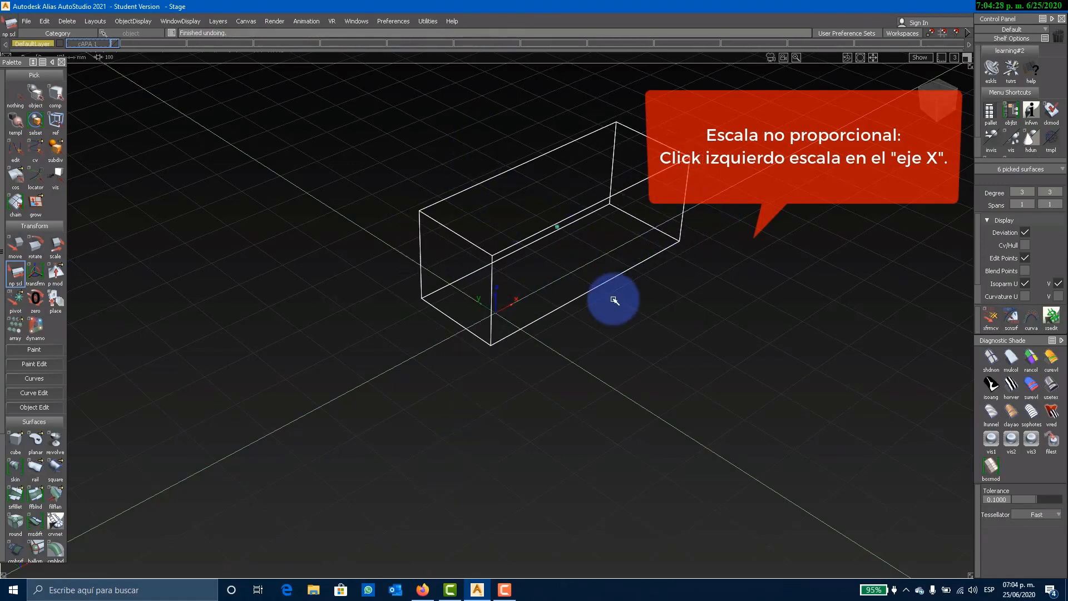
{"action": "key", "text": "ctrl+z"}
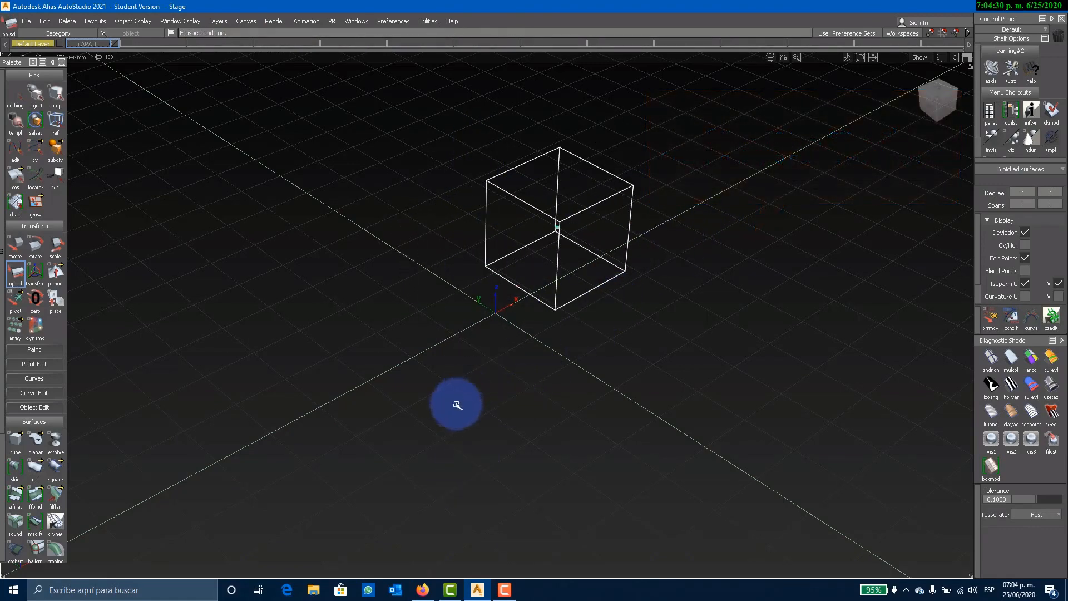
Step: Stretch the cube non-proportionally along the Y axis and along the Z axis, undoing each change
{"action": "left_click_drag", "start_coordinate": [455, 409], "coordinate": [478, 405]}
{"action": "middle_click_drag", "start_coordinate": [477, 405], "coordinate": [873, 518]}
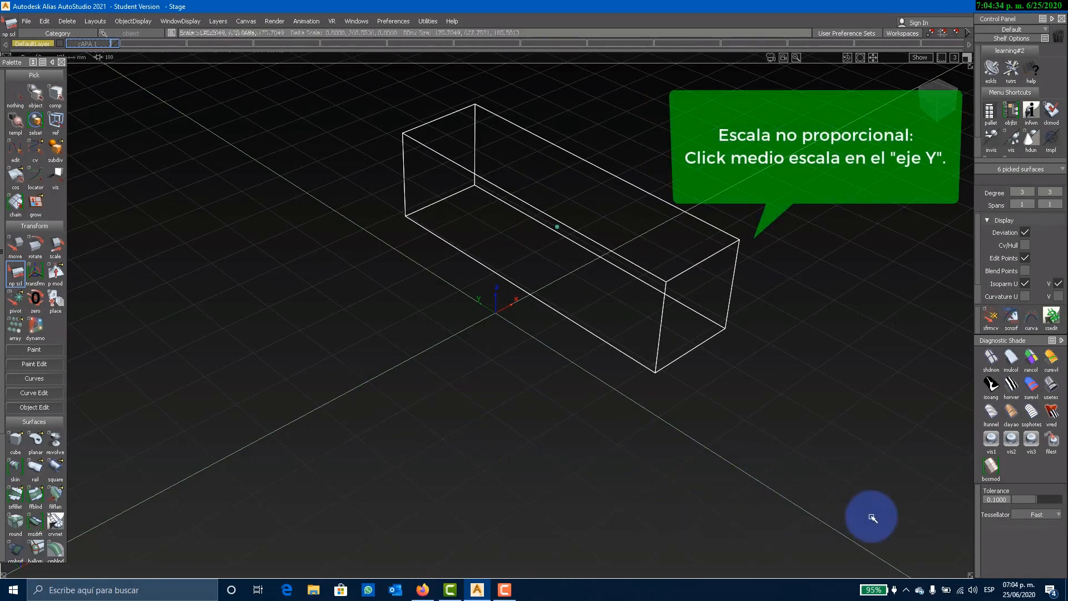
{"action": "key", "text": "ctrl+z"}
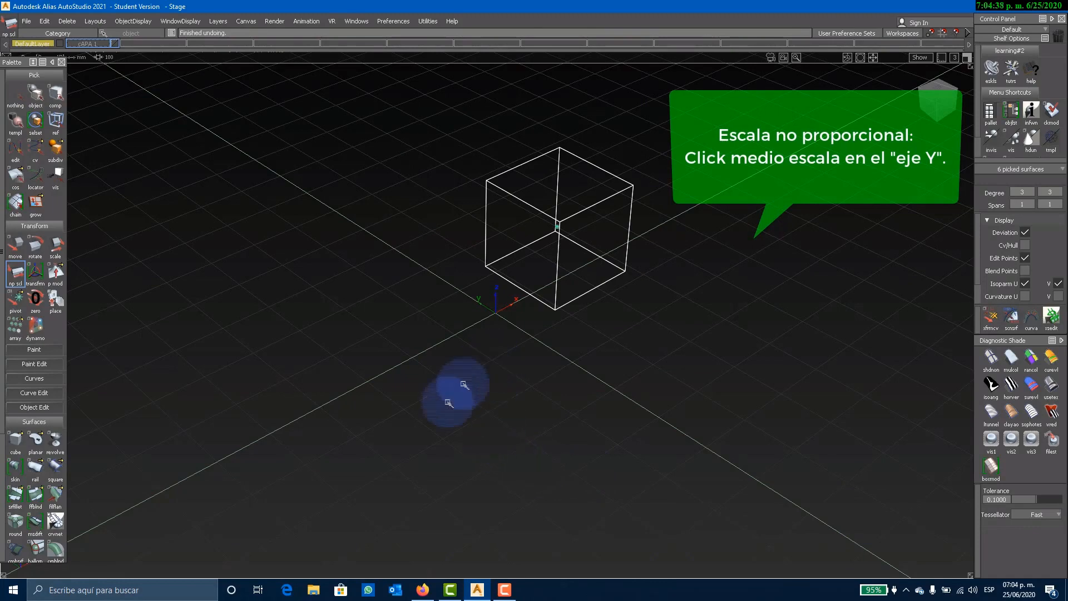
{"action": "middle_click_drag", "start_coordinate": [489, 412], "coordinate": [801, 192]}
{"action": "key", "text": "ctrl+z"}
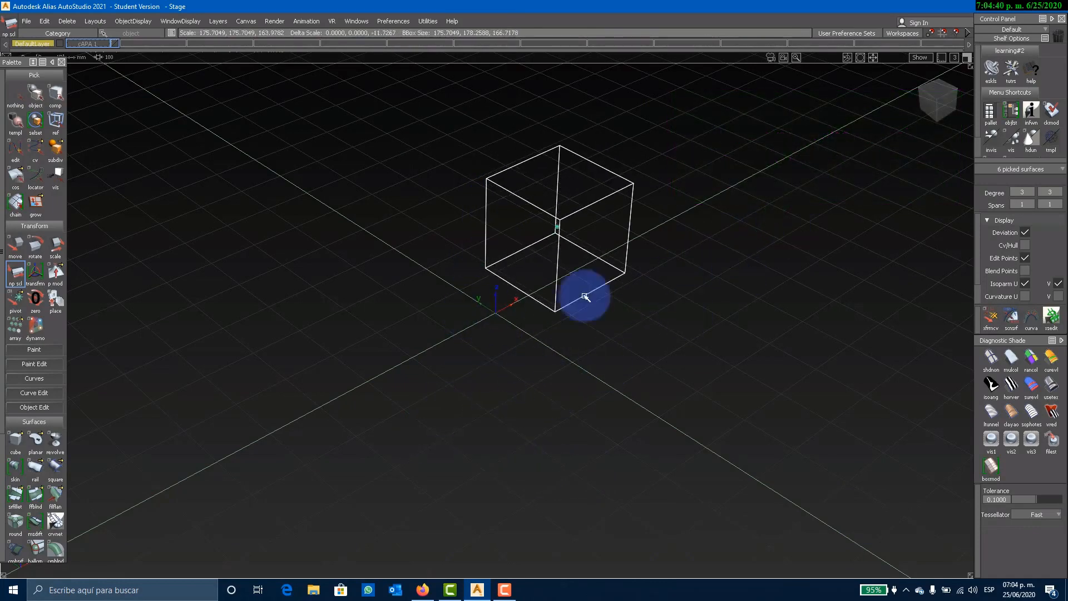
{"action": "right_click_drag", "start_coordinate": [460, 465], "coordinate": [661, 254]}
{"action": "key", "text": "ctrl+z"}
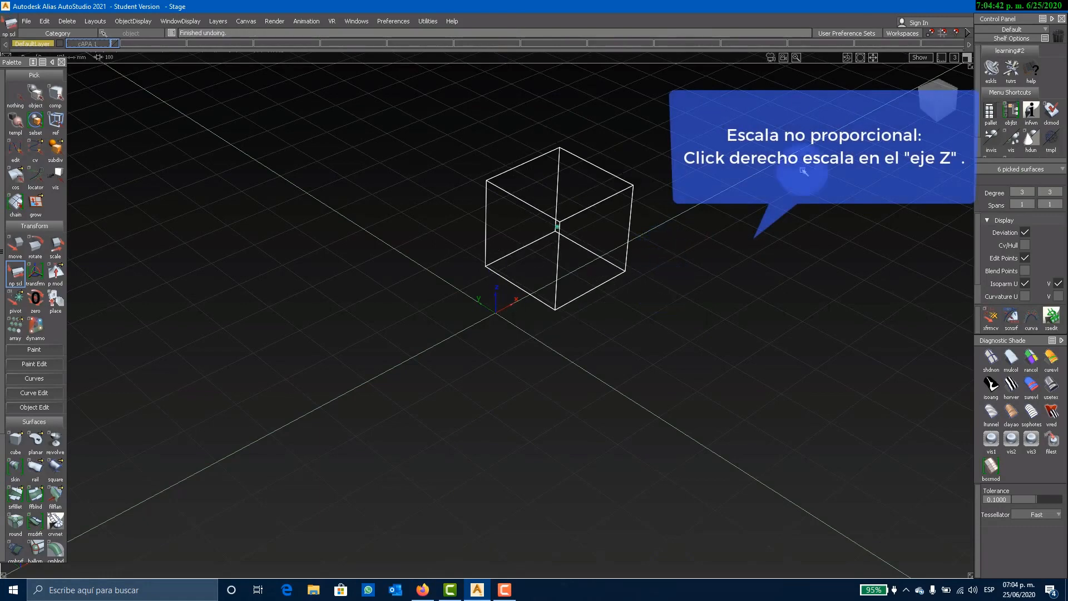
Step: Scale the cube non-proportionally in the left orthographic view, freely, horizontally and vertically, undoing each change
{"action": "left_click", "coordinate": [950, 107]}
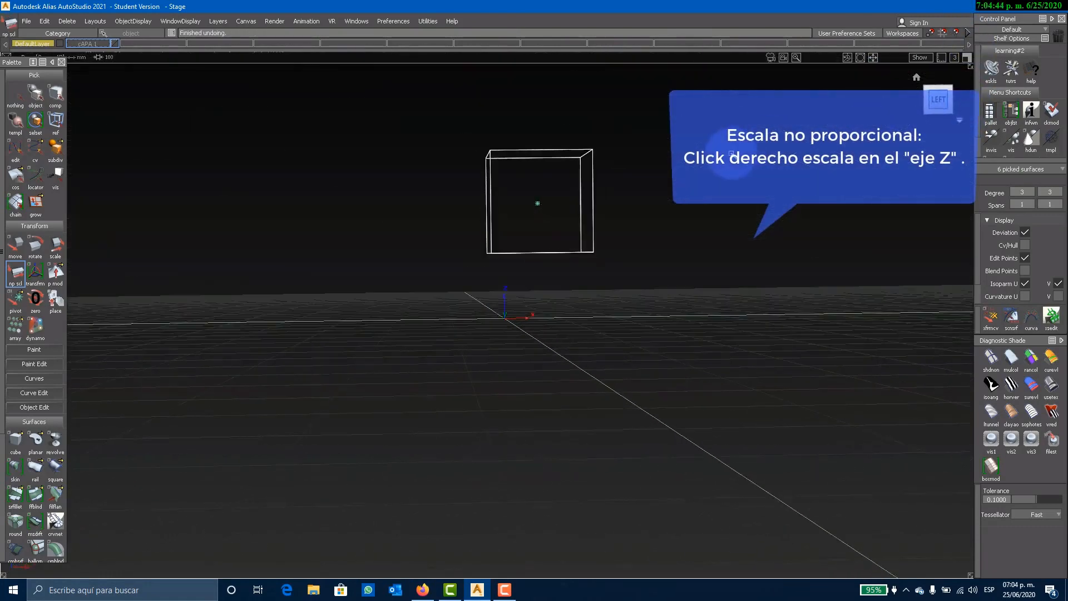
{"action": "middle_click_drag", "start_coordinate": [682, 237], "coordinate": [629, 356], "text": "alt+shift"}
{"action": "left_click_drag", "start_coordinate": [617, 305], "coordinate": [416, 360]}
{"action": "key", "text": "ctrl+z"}
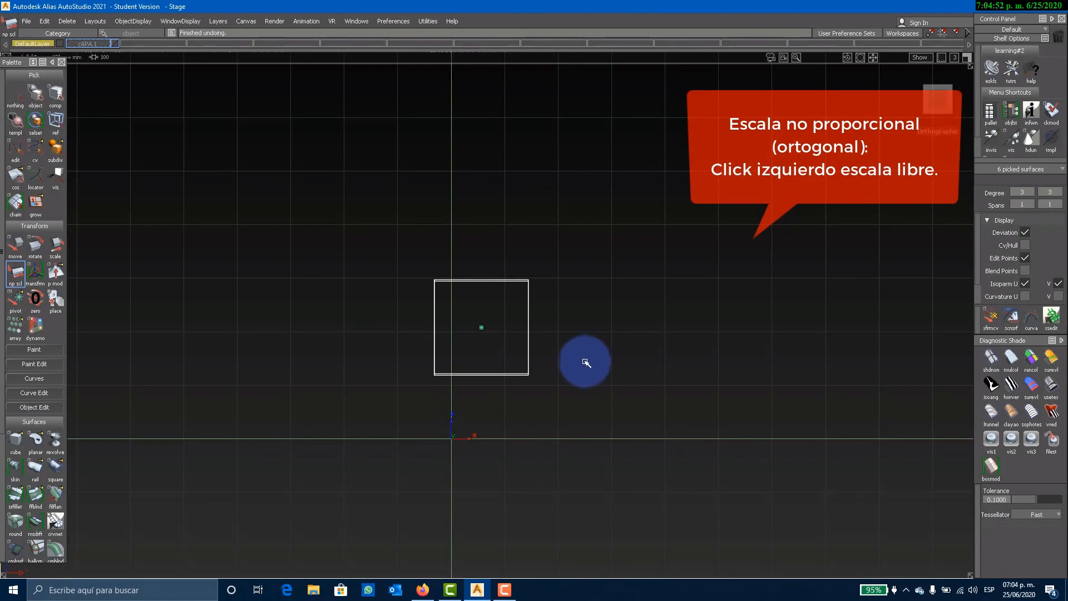
{"action": "middle_click_drag", "start_coordinate": [604, 356], "coordinate": [906, 322]}
{"action": "key", "text": "ctrl+z"}
{"action": "right_click_drag", "start_coordinate": [678, 418], "coordinate": [840, 191]}
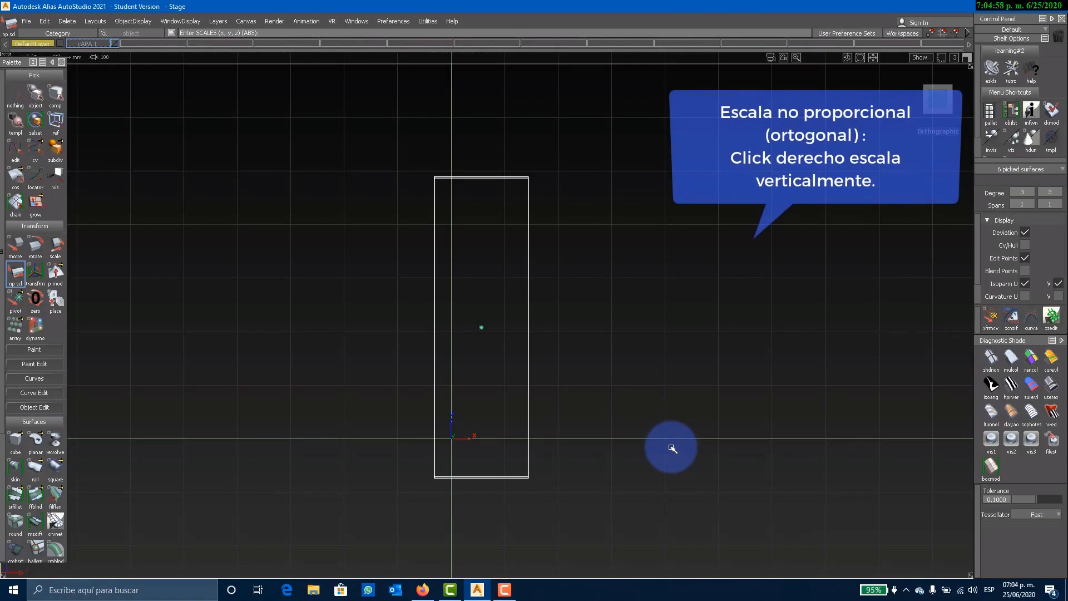
{"action": "key", "text": "ctrl+z"}
Step: Stretch the cube horizontally and vertically in the left view and along the Y axis in perspective, and undo the stretches
{"action": "middle_click_drag", "start_coordinate": [650, 370], "coordinate": [907, 319]}
{"action": "right_click_drag", "start_coordinate": [712, 479], "coordinate": [936, 264]}
{"action": "left_click_drag", "start_coordinate": [458, 323], "coordinate": [727, 362], "text": "alt+shift"}
{"action": "middle_click_drag", "start_coordinate": [679, 360], "coordinate": [1003, 534]}
{"action": "middle_click_drag", "start_coordinate": [434, 451], "coordinate": [897, 149]}
{"action": "key", "text": "ctrl+z"}
{"action": "key", "text": "ctrl+z"}
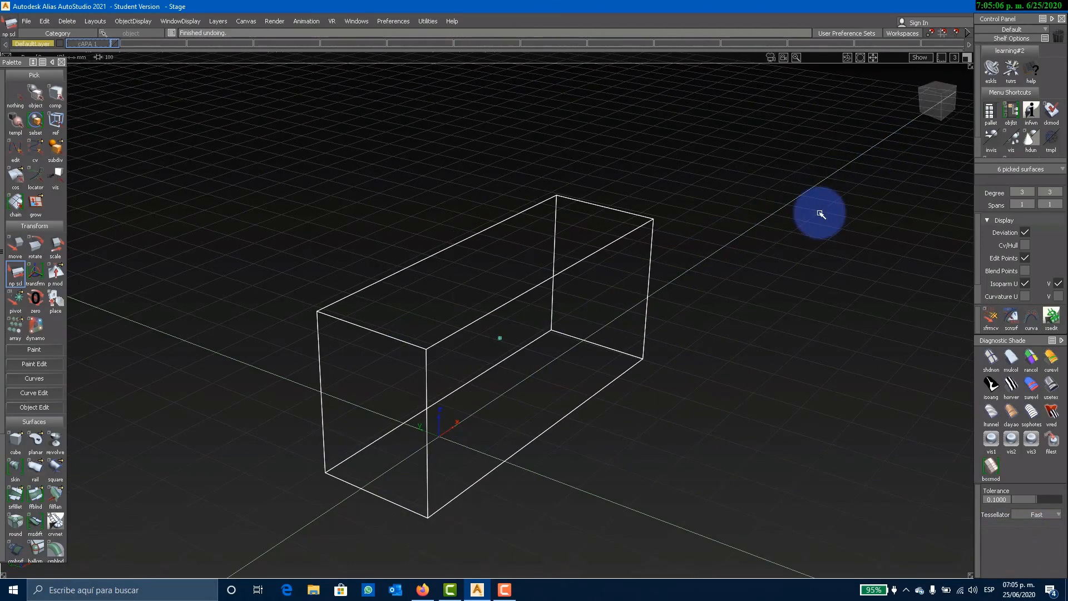
{"action": "key", "text": "ctrl+z"}
{"action": "key", "text": "ctrl+z"}
Step: Activate the Transform manipulator on the cube and examine its move, rotate and scale handles from several angles
{"action": "mouse_move", "coordinate": [644, 417]}
{"action": "left_mouse_down", "text": "alt+shift"}
{"action": "mouse_move", "coordinate": [675, 373]}
{"action": "mouse_move", "coordinate": [642, 434]}
{"action": "left_mouse_up", "text": "alt+shift"}
{"action": "middle_click_drag", "start_coordinate": [647, 424], "coordinate": [648, 352], "text": "alt+shift"}
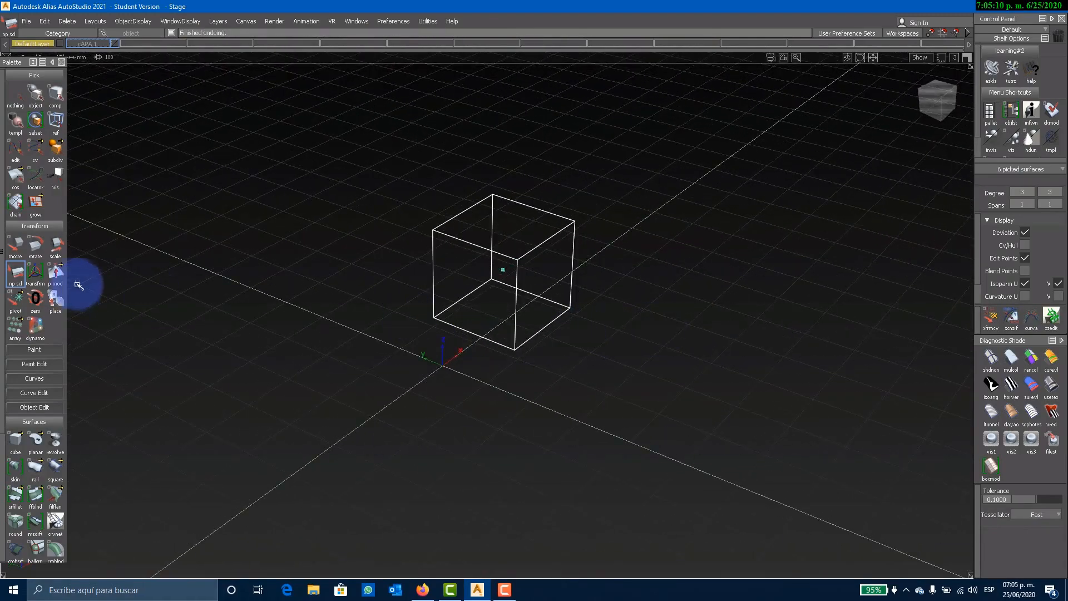
{"action": "left_click", "coordinate": [35, 274]}
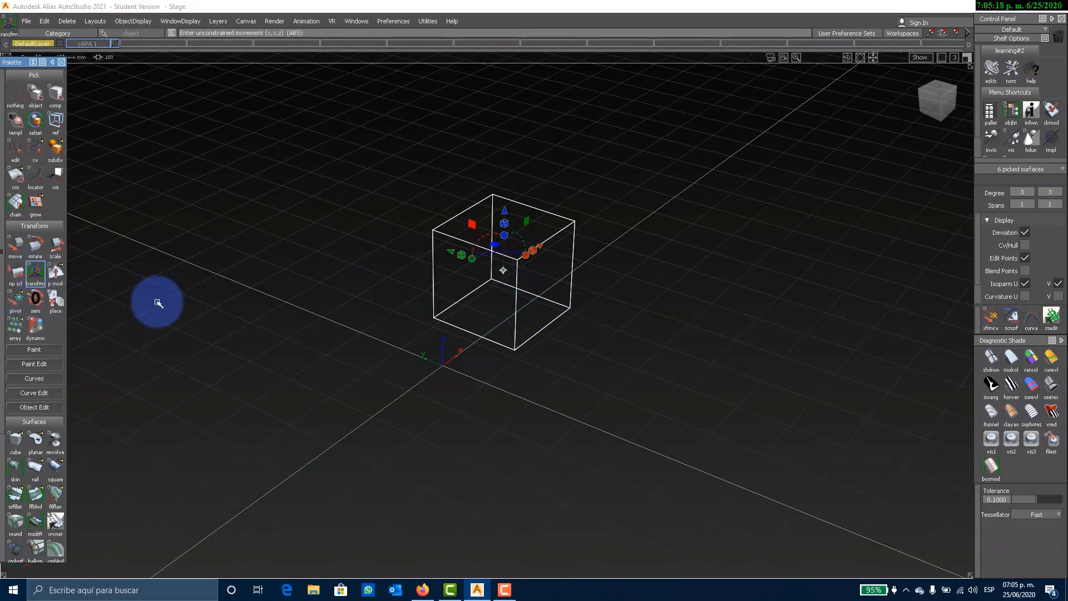
{"action": "right_click_drag", "start_coordinate": [595, 271], "coordinate": [722, 269], "text": "alt+shift"}
{"action": "middle_click_drag", "start_coordinate": [722, 269], "coordinate": [697, 296], "text": "alt+shift"}
{"action": "left_click_drag", "start_coordinate": [697, 297], "coordinate": [614, 344], "text": "alt+shift"}
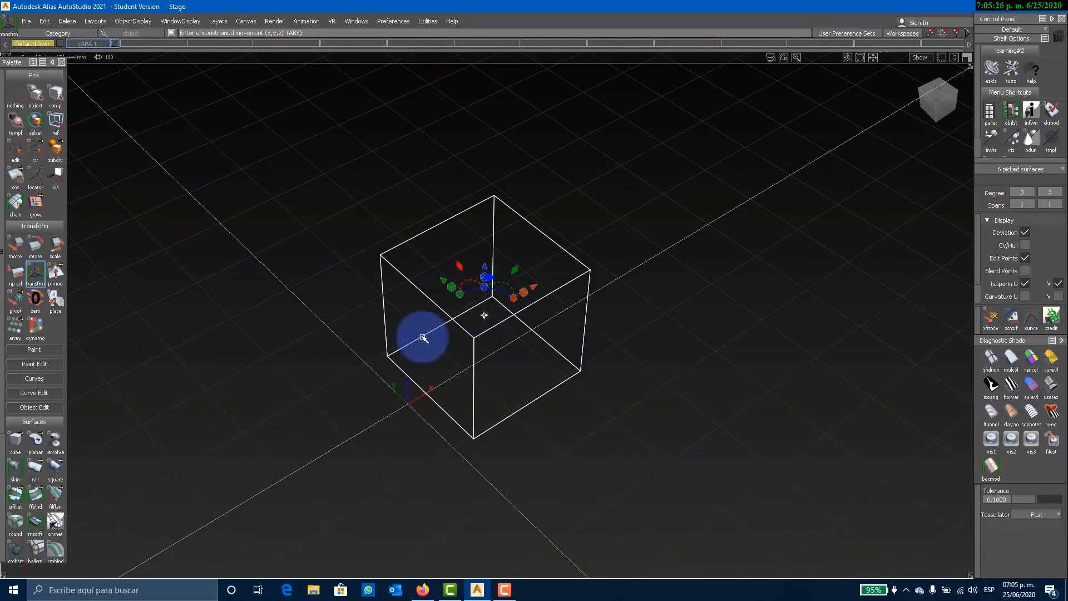
{"action": "left_click_drag", "start_coordinate": [564, 317], "coordinate": [613, 302], "text": "alt+shift"}
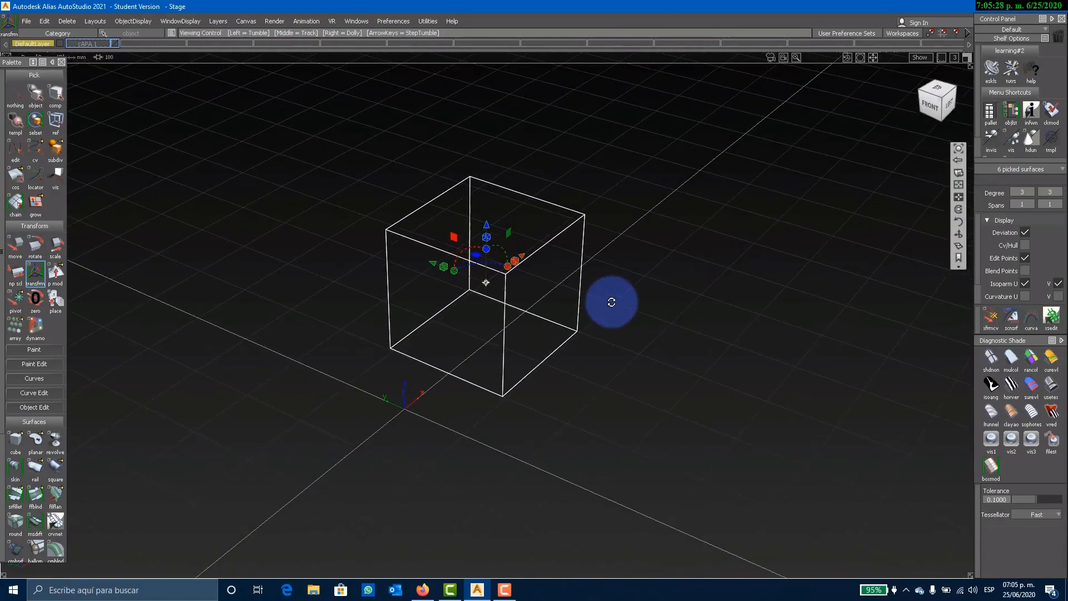
{"action": "left_click_drag", "start_coordinate": [491, 246], "coordinate": [498, 312], "text": "alt+shift"}
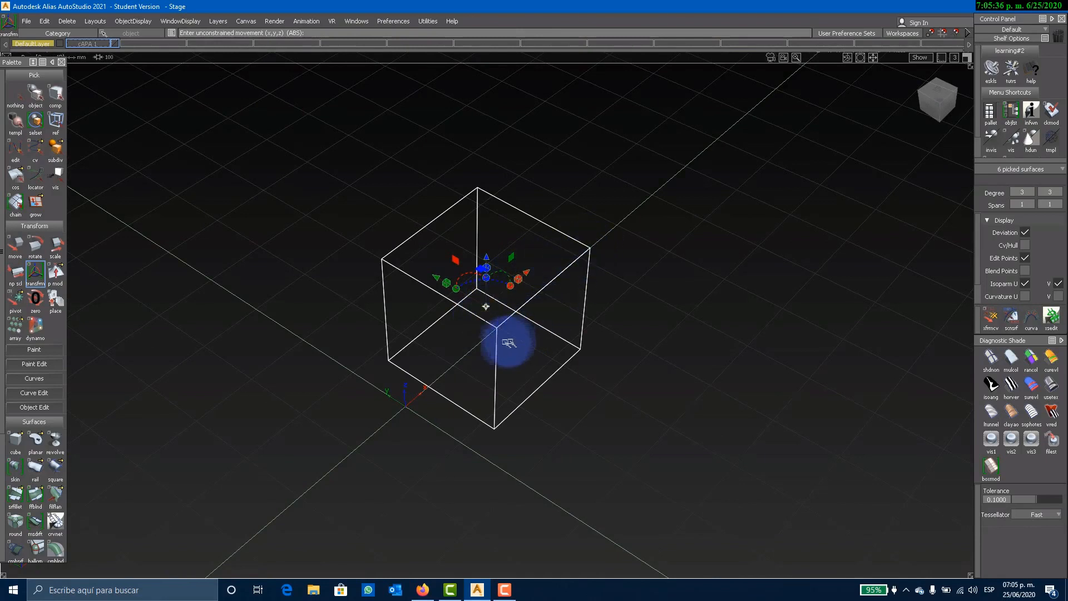
{"action": "left_click", "coordinate": [616, 386]}
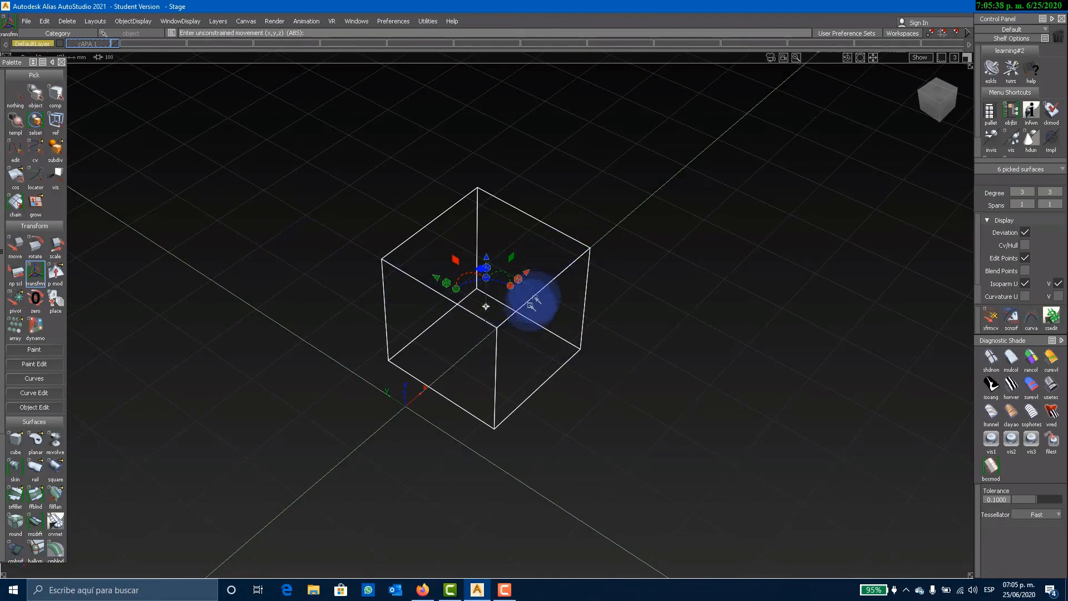
{"action": "left_click_drag", "start_coordinate": [684, 360], "coordinate": [660, 360], "text": "alt+shift"}
{"action": "left_click", "coordinate": [413, 268]}
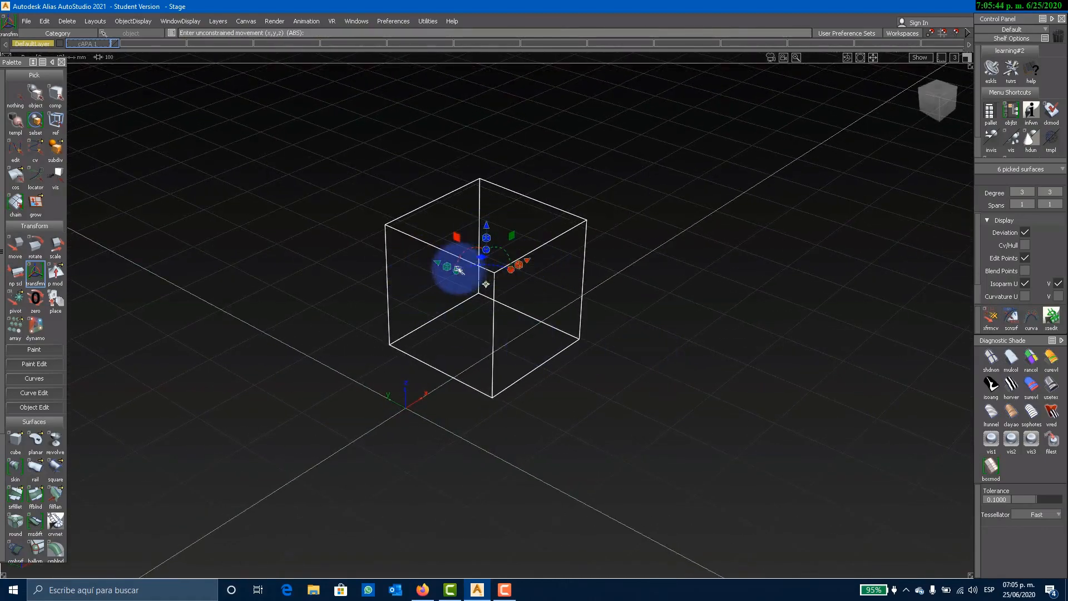
Step: Move the cube freehand along the horizontal axes and along the Z axis with the manipulator's arrow handles
{"action": "left_click_drag", "start_coordinate": [439, 264], "coordinate": [521, 296]}
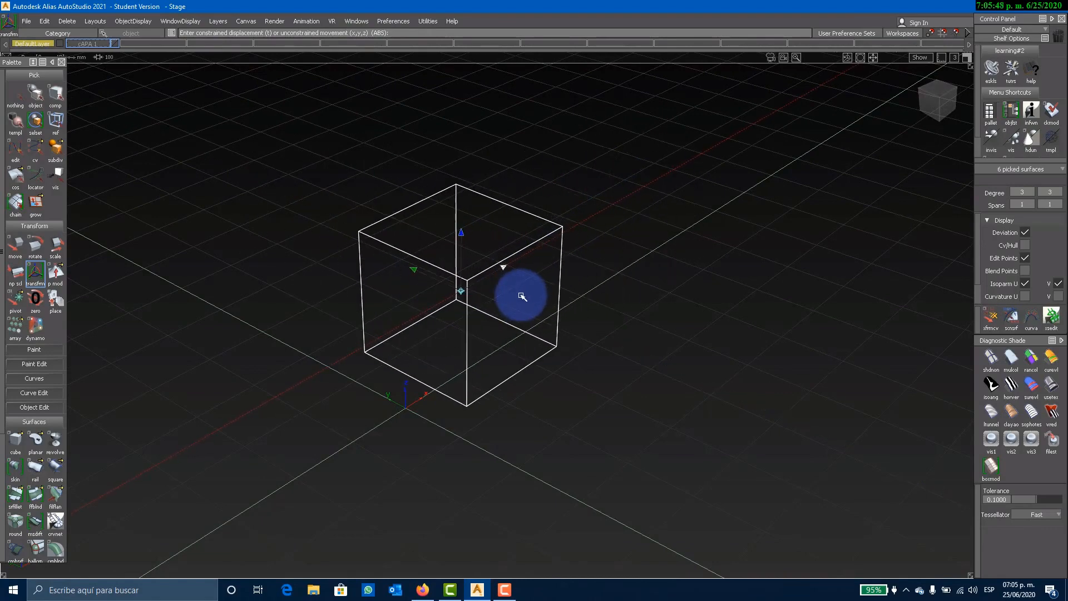
{"action": "mouse_move", "coordinate": [459, 234]}
{"action": "left_mouse_down"}
{"action": "mouse_move", "coordinate": [462, 115]}
{"action": "mouse_move", "coordinate": [460, 245]}
{"action": "left_mouse_up"}
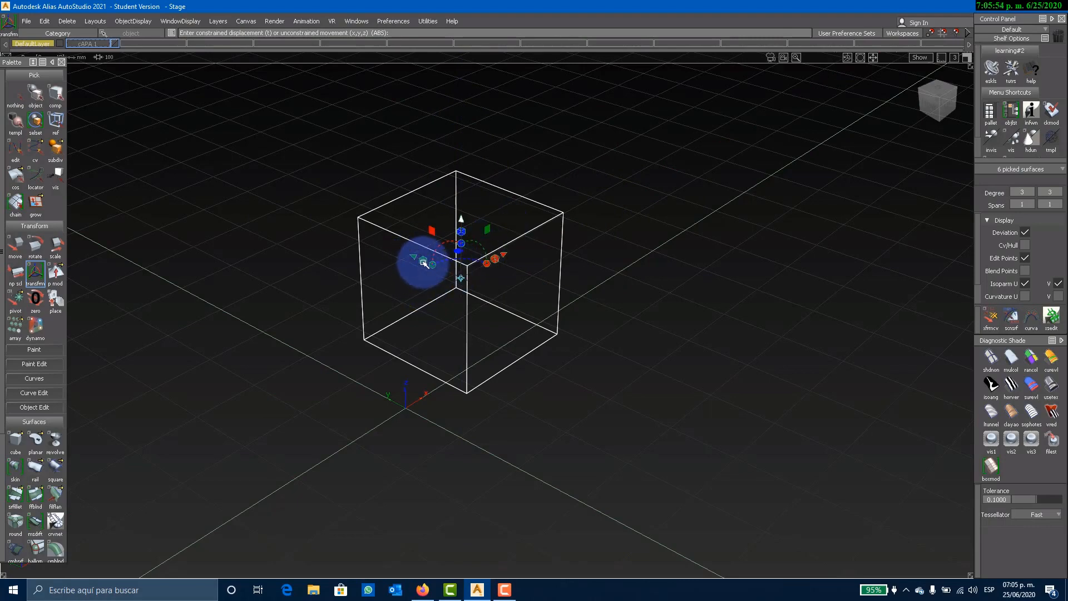
Step: Scale the cube along the Y axis with the manipulator's scale handle and rotate the cube freely
{"action": "left_click_drag", "start_coordinate": [421, 259], "coordinate": [454, 307]}
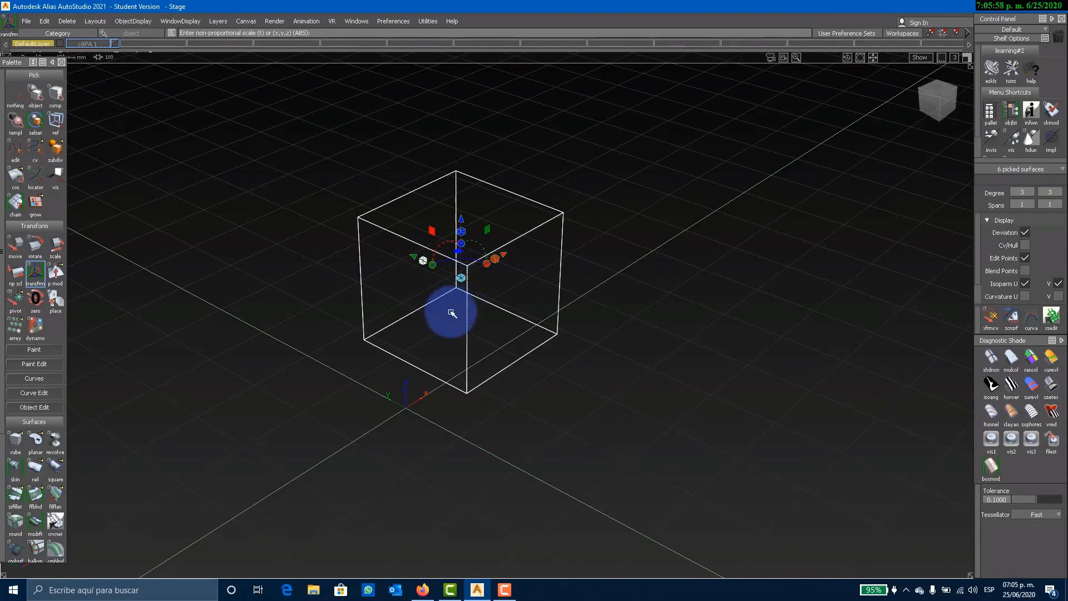
{"action": "left_click_drag", "start_coordinate": [463, 324], "coordinate": [466, 295]}
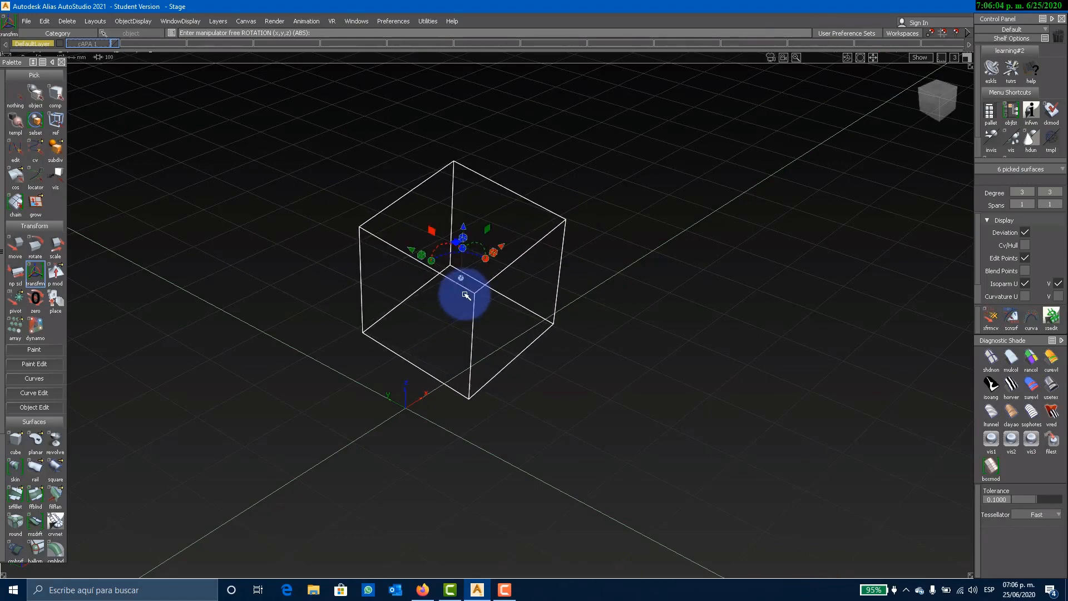
Step: Rotate the cube back upright and move it freehand within the YZ plane with the manipulator's plane handle
{"action": "mouse_move", "coordinate": [413, 257]}
{"action": "left_mouse_down"}
{"action": "mouse_move", "coordinate": [342, 231]}
{"action": "mouse_move", "coordinate": [420, 271]}
{"action": "left_mouse_up"}
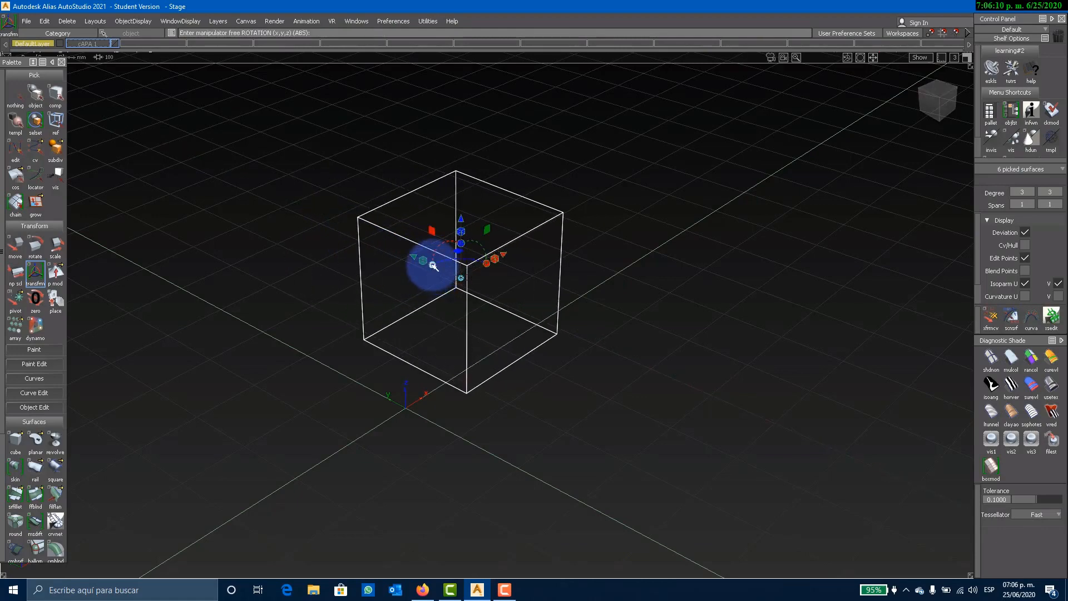
{"action": "left_click_drag", "start_coordinate": [427, 327], "coordinate": [459, 265]}
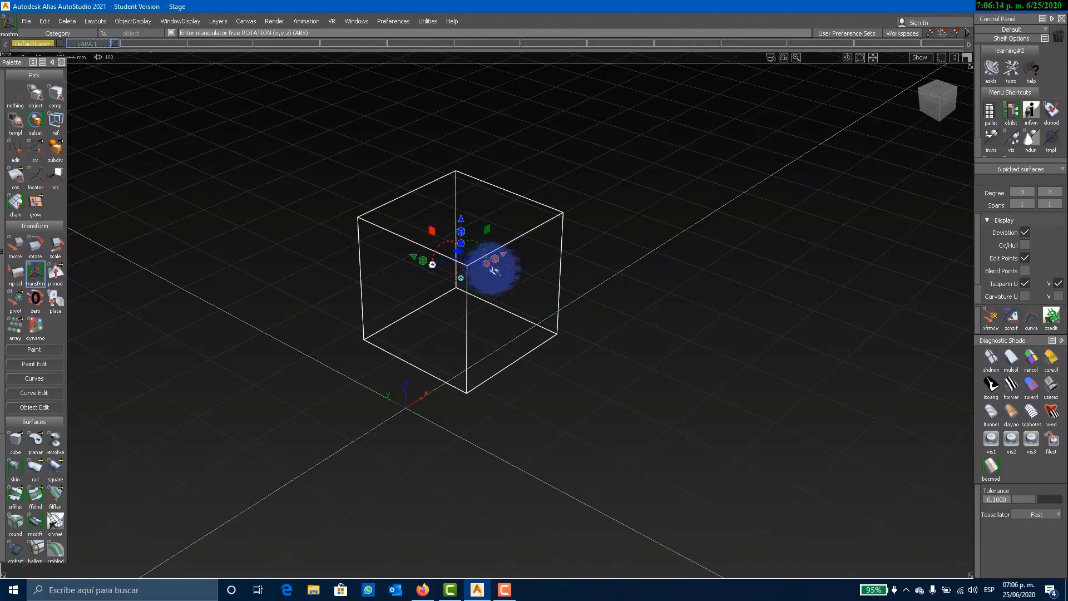
{"action": "left_click_drag", "start_coordinate": [609, 270], "coordinate": [589, 284], "text": "alt+shift"}
{"action": "left_click_drag", "start_coordinate": [684, 257], "coordinate": [609, 387], "text": "alt+shift"}
{"action": "left_click_drag", "start_coordinate": [497, 509], "coordinate": [512, 426], "text": "alt+shift"}
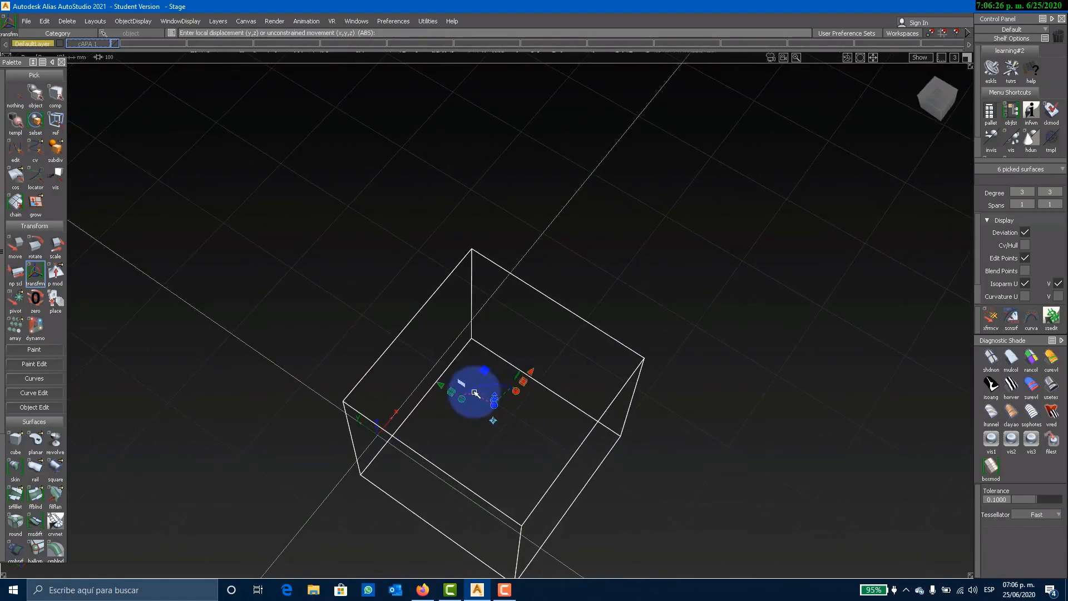
{"action": "left_click_drag", "start_coordinate": [460, 384], "coordinate": [639, 305]}
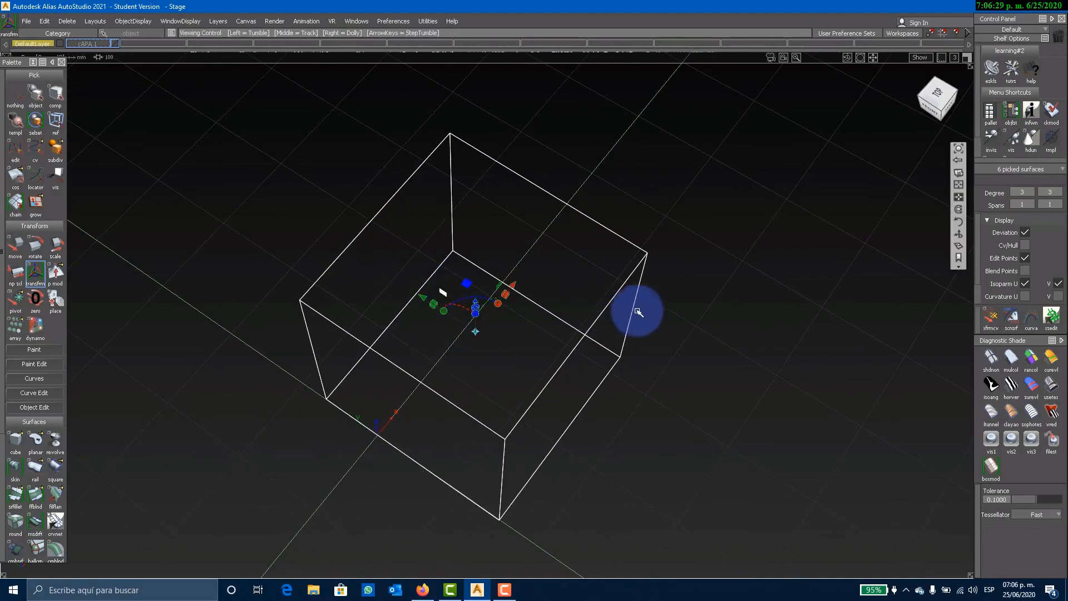
{"action": "left_click", "coordinate": [930, 107]}
{"action": "left_click_drag", "start_coordinate": [451, 98], "coordinate": [327, 270]}
{"action": "left_click_drag", "start_coordinate": [544, 200], "coordinate": [319, 386], "text": "alt+shift"}
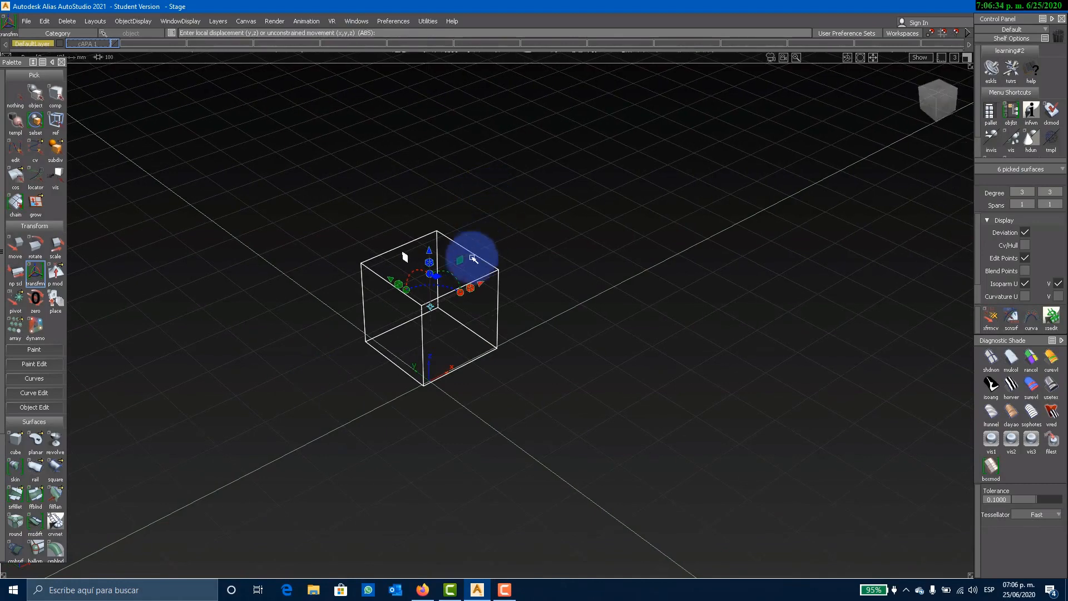
Step: Move the cube freehand along the X axis with the manipulator's red arrow handle
{"action": "left_click_drag", "start_coordinate": [512, 195], "coordinate": [462, 276]}
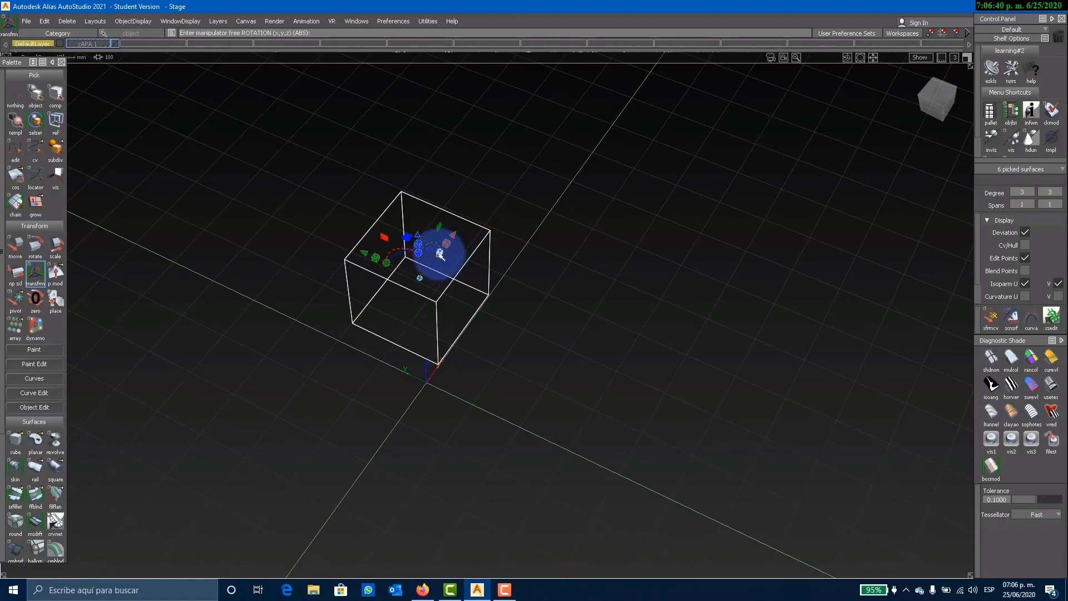
{"action": "left_click_drag", "start_coordinate": [515, 279], "coordinate": [580, 193]}
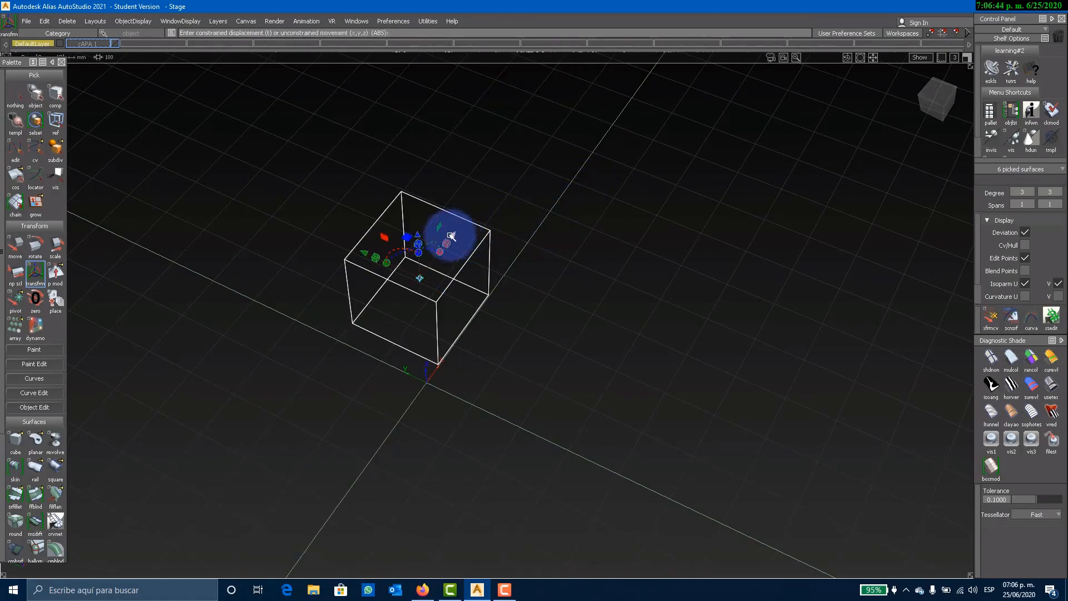
{"action": "left_click_drag", "start_coordinate": [492, 339], "coordinate": [466, 286], "text": "alt+shift"}
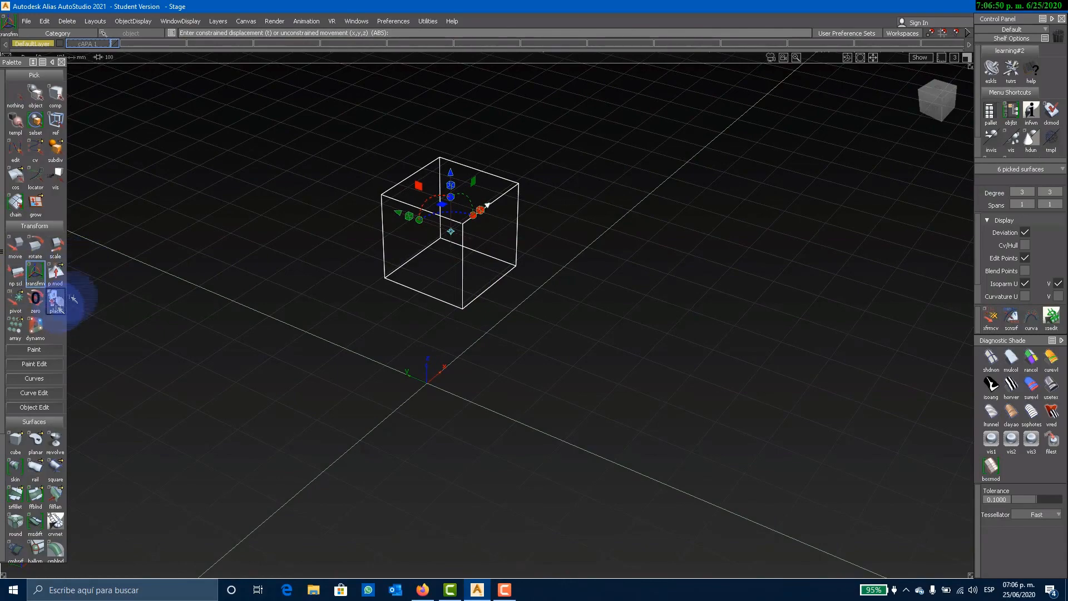
{"action": "mouse_move", "coordinate": [501, 362]}
{"action": "left_mouse_down", "text": "alt+shift"}
{"action": "mouse_move", "coordinate": [478, 286]}
{"action": "mouse_move", "coordinate": [484, 360]}
{"action": "left_mouse_up", "text": "alt+shift"}
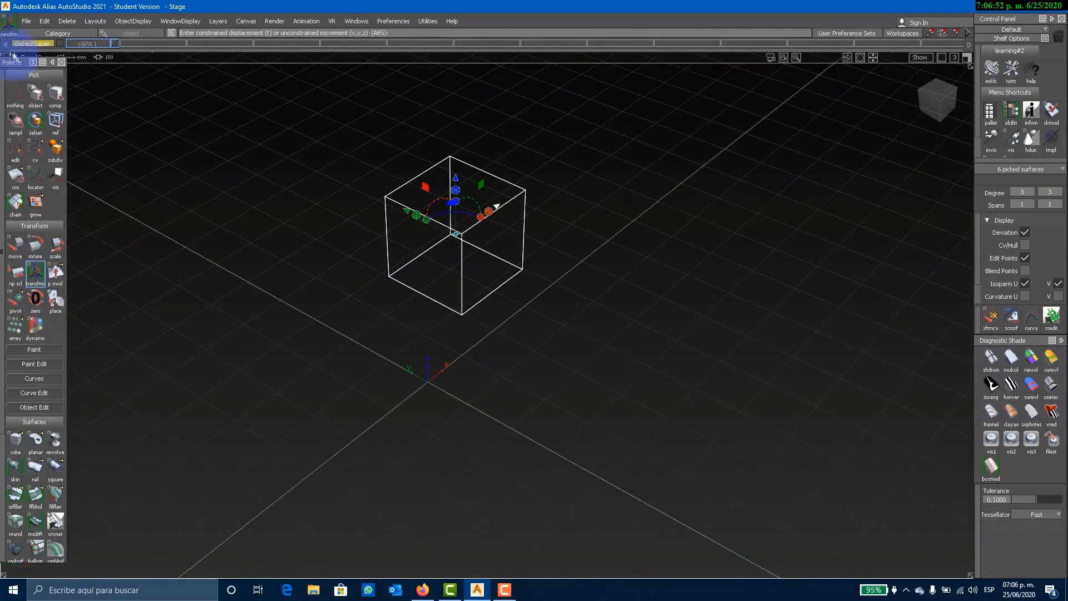
Step: Clear the selection and pick the cube again as an object
{"action": "left_click", "coordinate": [23, 95]}
{"action": "left_click", "coordinate": [493, 222]}
{"action": "left_click_drag", "start_coordinate": [501, 215], "coordinate": [499, 245], "text": "alt+shift"}
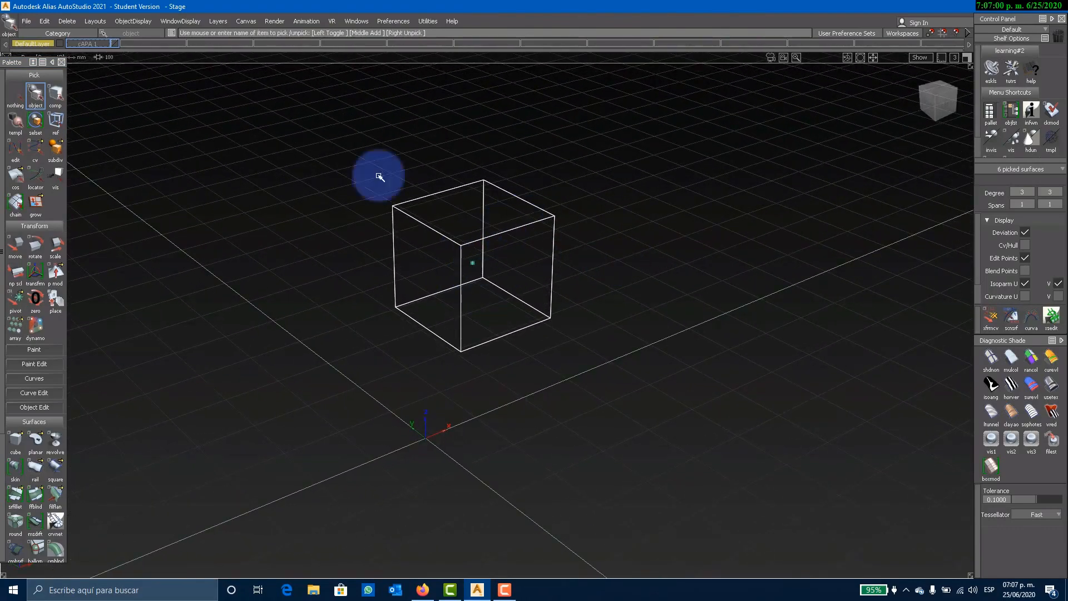
{"action": "left_click", "coordinate": [7, 103]}
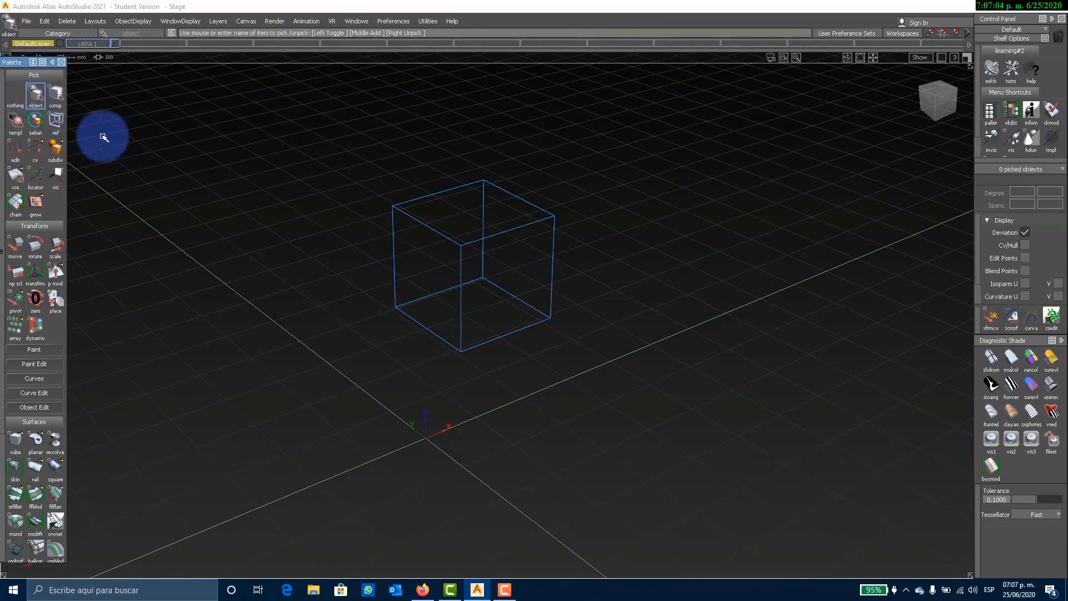
{"action": "left_click", "coordinate": [505, 245]}
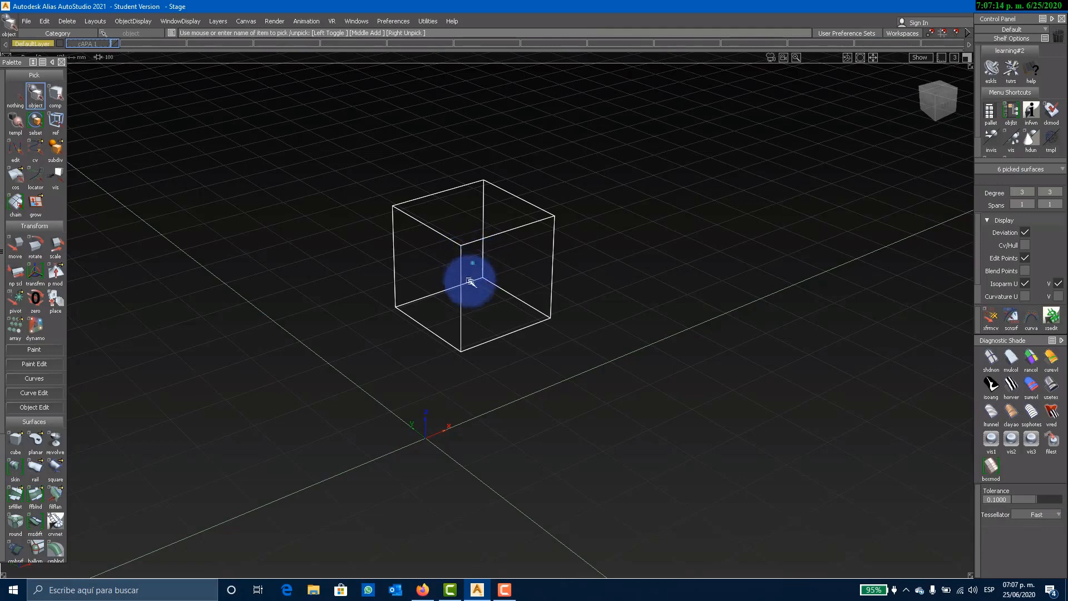
{"action": "left_click_drag", "start_coordinate": [503, 302], "coordinate": [457, 307], "text": "alt+shift"}
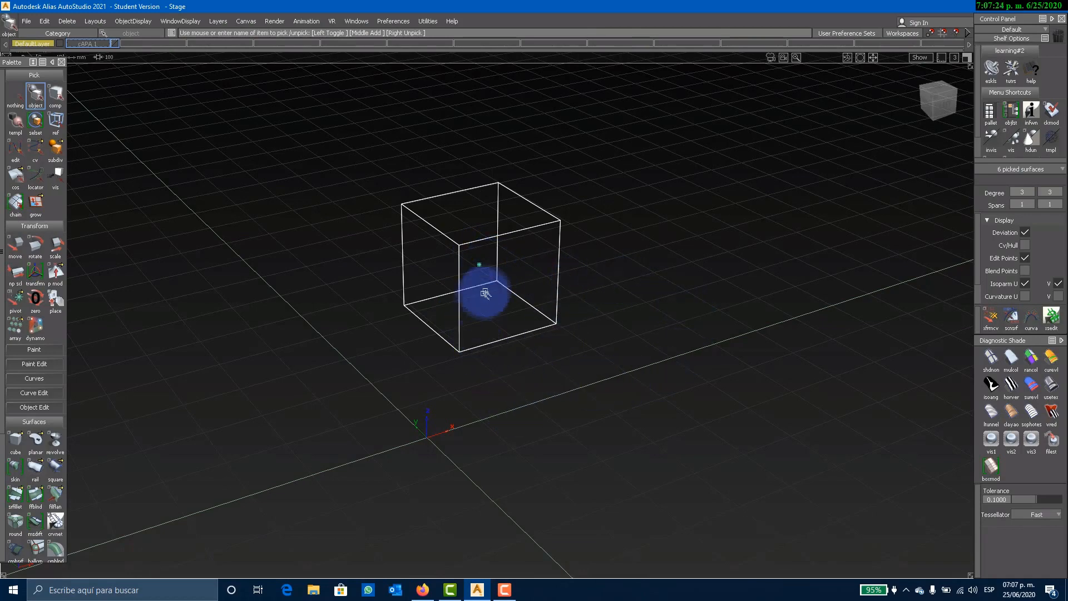
{"action": "left_click_drag", "start_coordinate": [496, 358], "coordinate": [531, 377], "text": "alt+shift"}
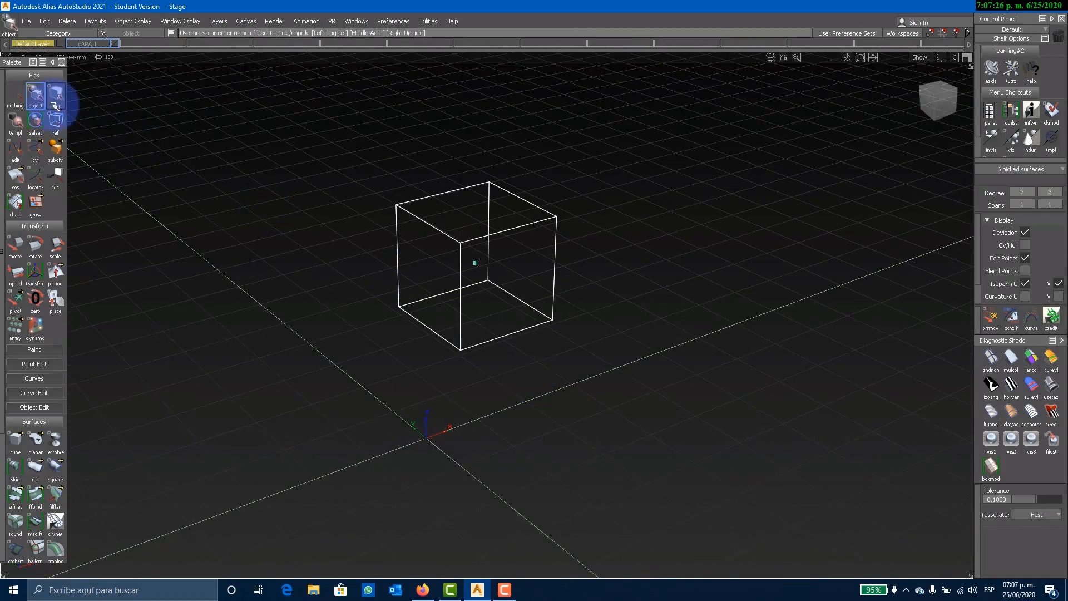
Step: Deselect the cube, activate the Transform manipulator, and pick the cube with that tool active
{"action": "left_click", "coordinate": [16, 245]}
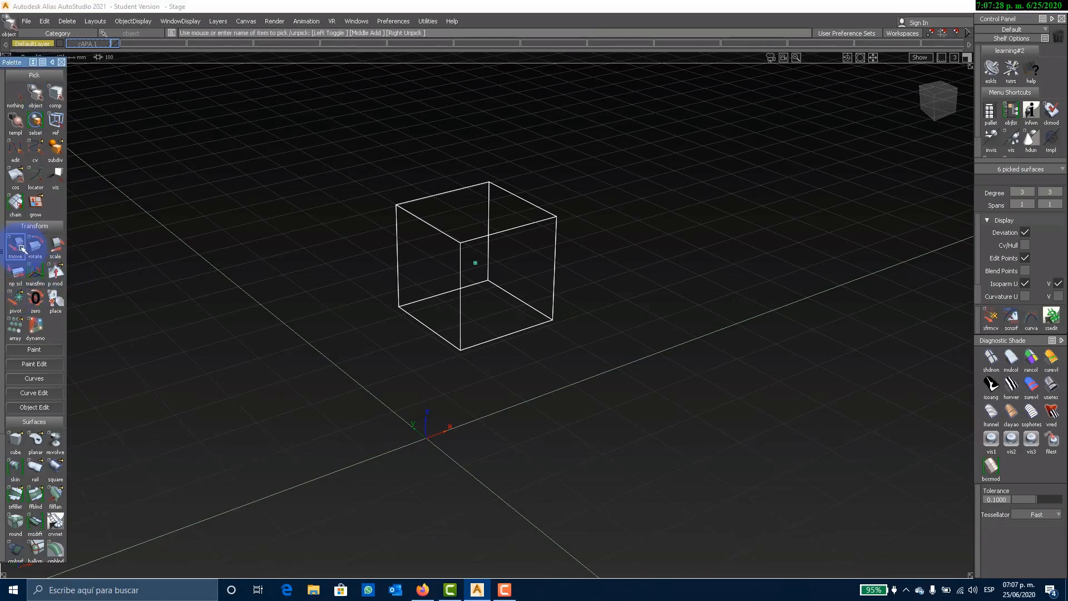
{"action": "left_click", "coordinate": [30, 96]}
{"action": "left_click", "coordinate": [461, 245]}
{"action": "left_click", "coordinate": [23, 255]}
{"action": "left_click", "coordinate": [561, 291]}
{"action": "left_click", "coordinate": [262, 269]}
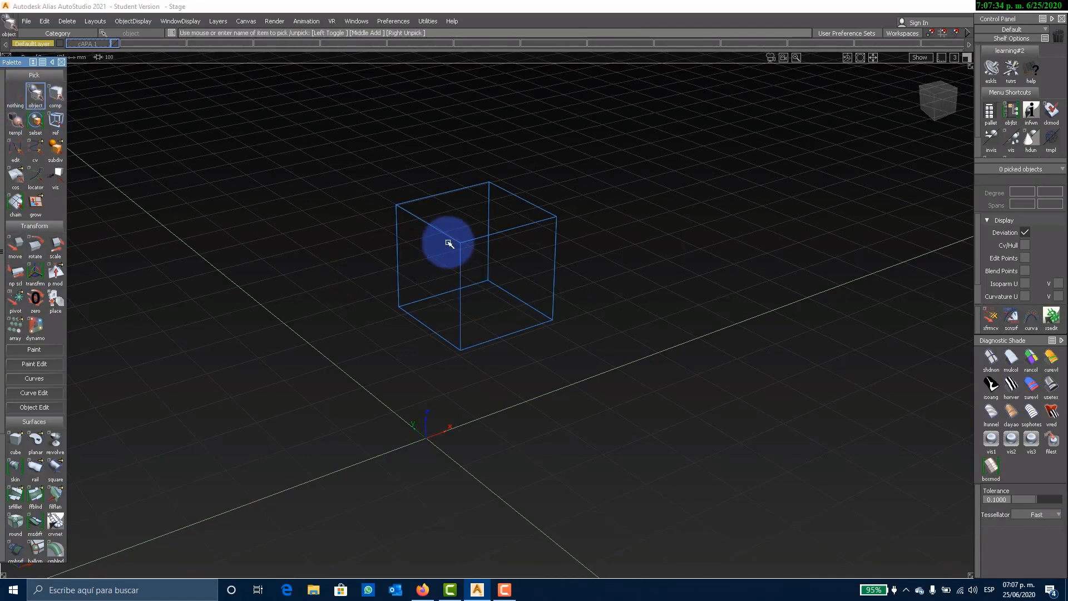
{"action": "left_click", "coordinate": [448, 239]}
{"action": "left_click", "coordinate": [448, 238]}
{"action": "left_click", "coordinate": [35, 273]}
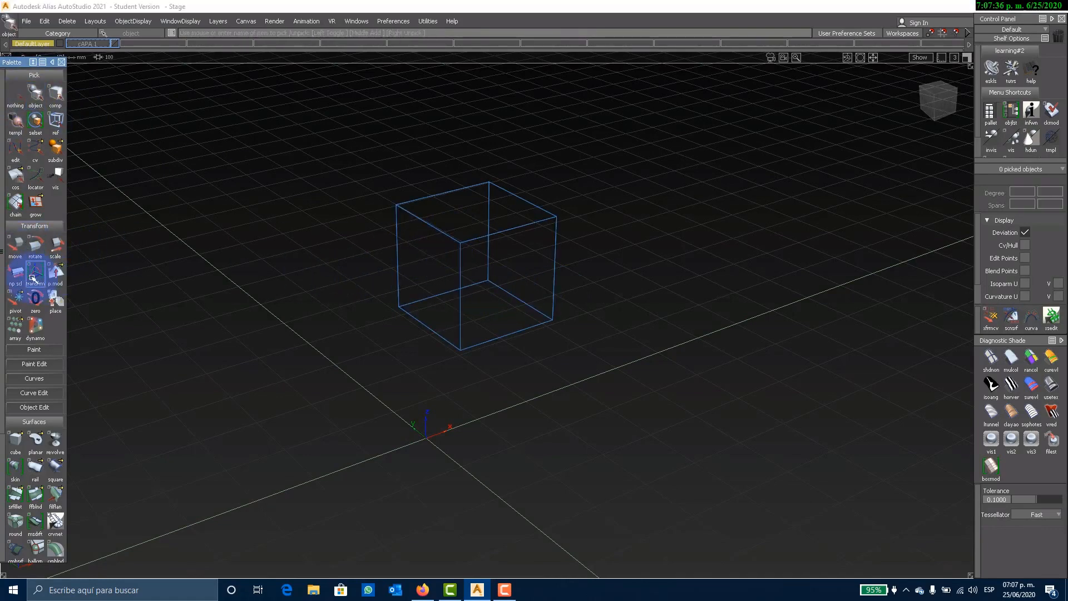
{"action": "left_click", "coordinate": [478, 239]}
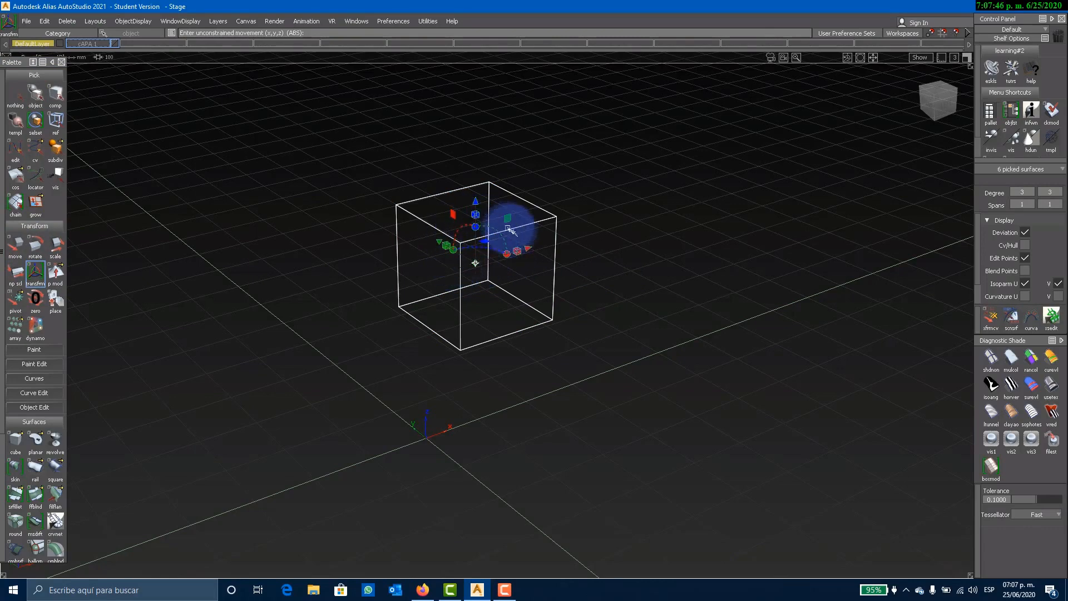
Step: Move the cube freehand in several directions with the Move tool in the perspective view
{"action": "left_click", "coordinate": [15, 245]}
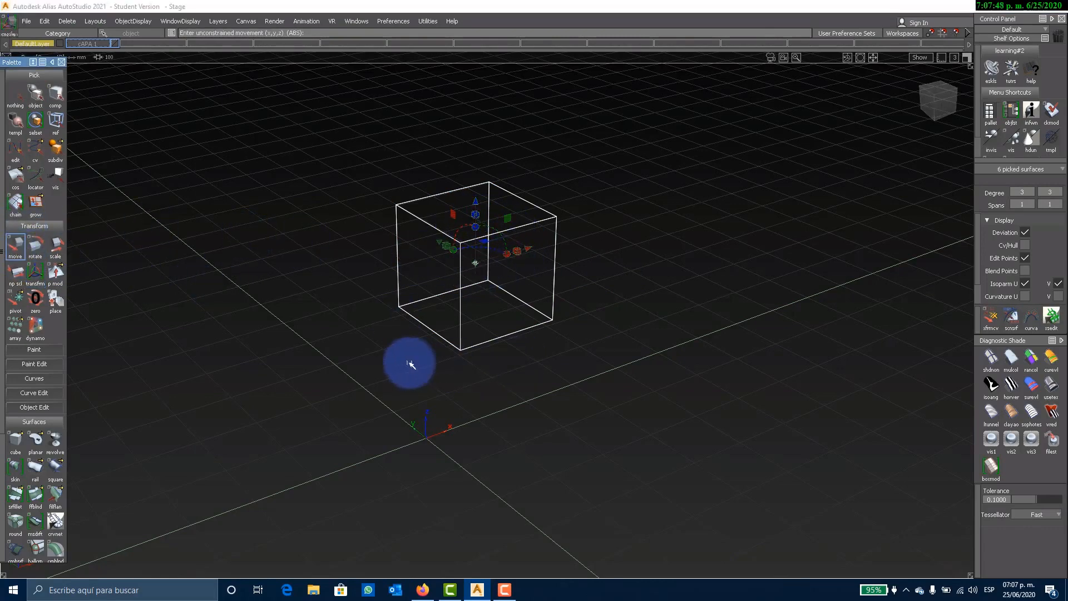
{"action": "left_click_drag", "start_coordinate": [410, 363], "coordinate": [491, 338]}
{"action": "middle_click_drag", "start_coordinate": [491, 338], "coordinate": [541, 317]}
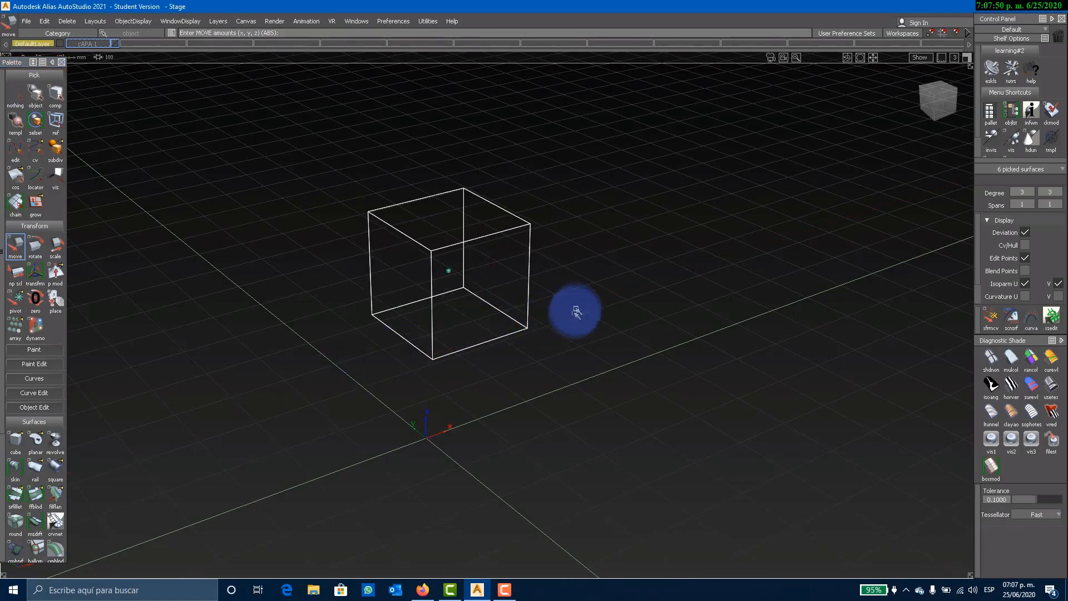
{"action": "middle_click_drag", "start_coordinate": [592, 278], "coordinate": [629, 320]}
Step: Rotate the cube freehand with the Rotate tool and undo the rotation
{"action": "left_click", "coordinate": [35, 246]}
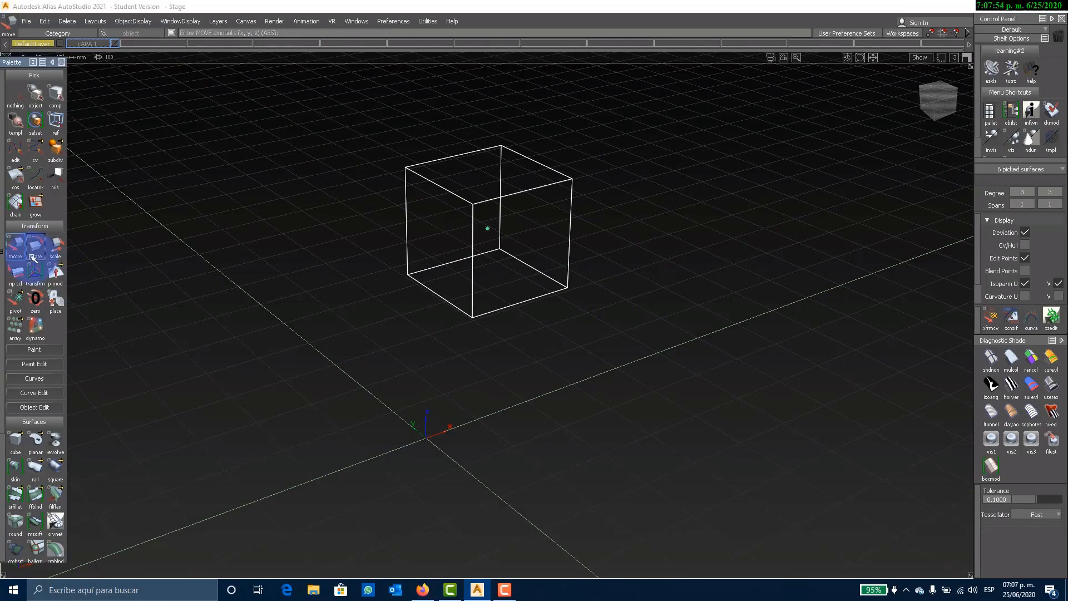
{"action": "left_click_drag", "start_coordinate": [372, 268], "coordinate": [405, 254]}
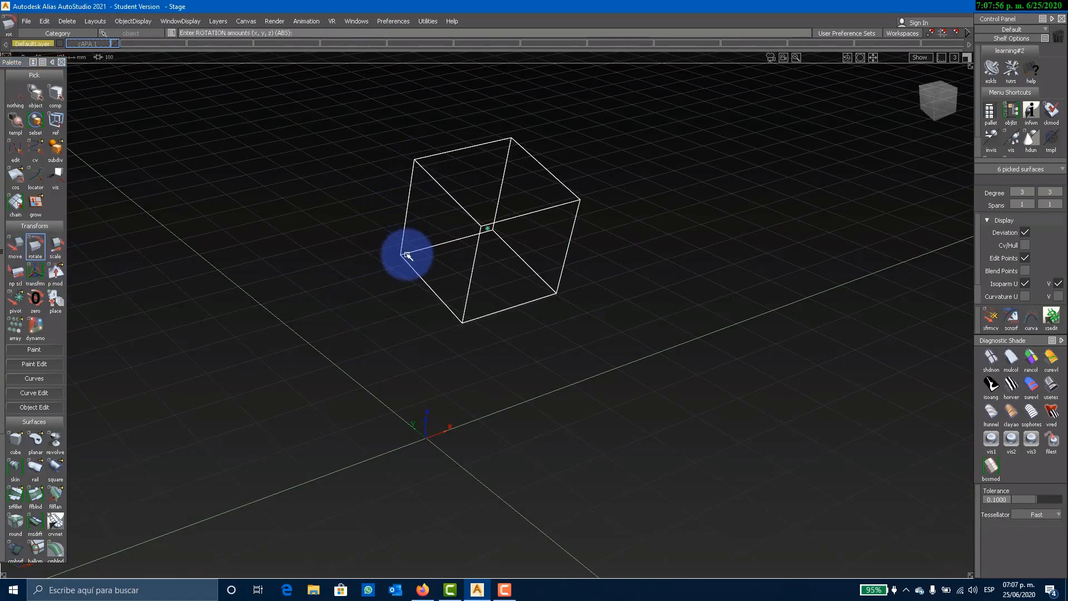
{"action": "key", "text": "ctrl+z"}
{"action": "key", "text": "ctrl+z"}
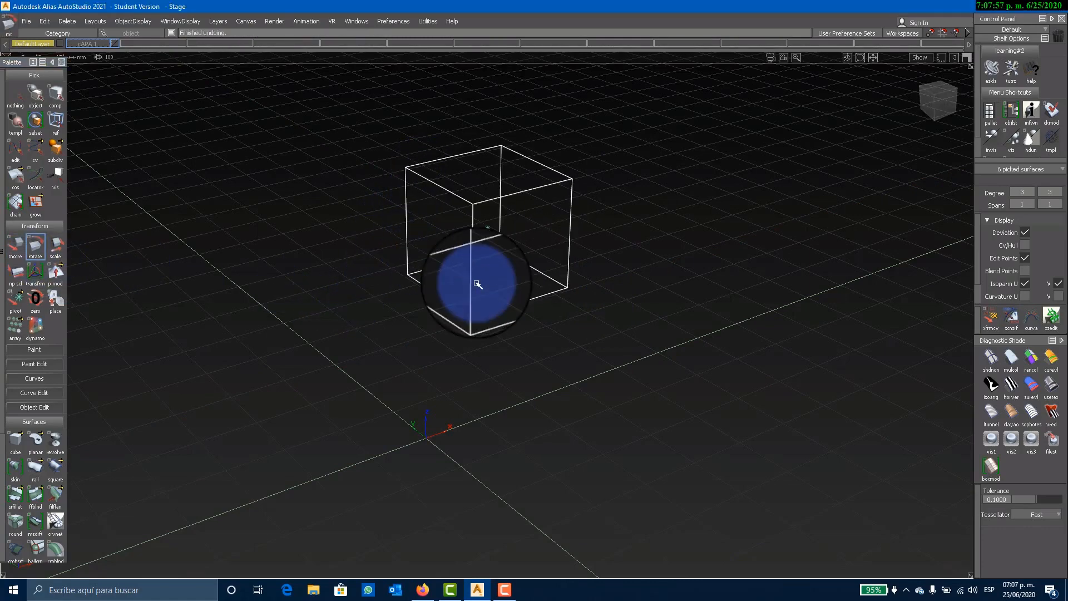
Step: Shift the cube's pivot freehand along the X axis and the Y axis, undoing both, and shift it along the Z axis
{"action": "left_click", "coordinate": [15, 306]}
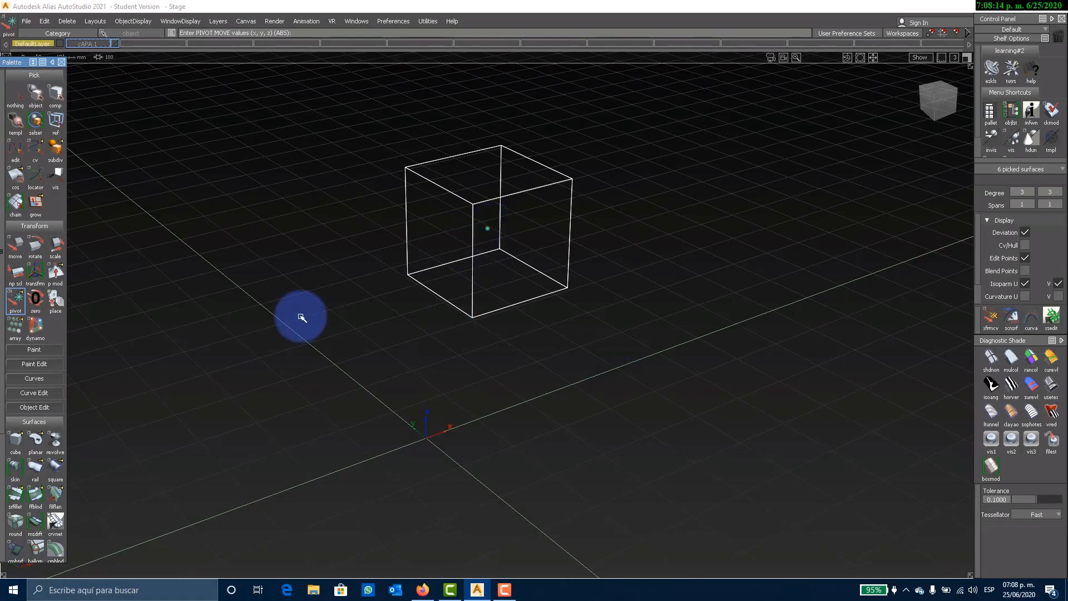
{"action": "left_click_drag", "start_coordinate": [378, 272], "coordinate": [265, 303]}
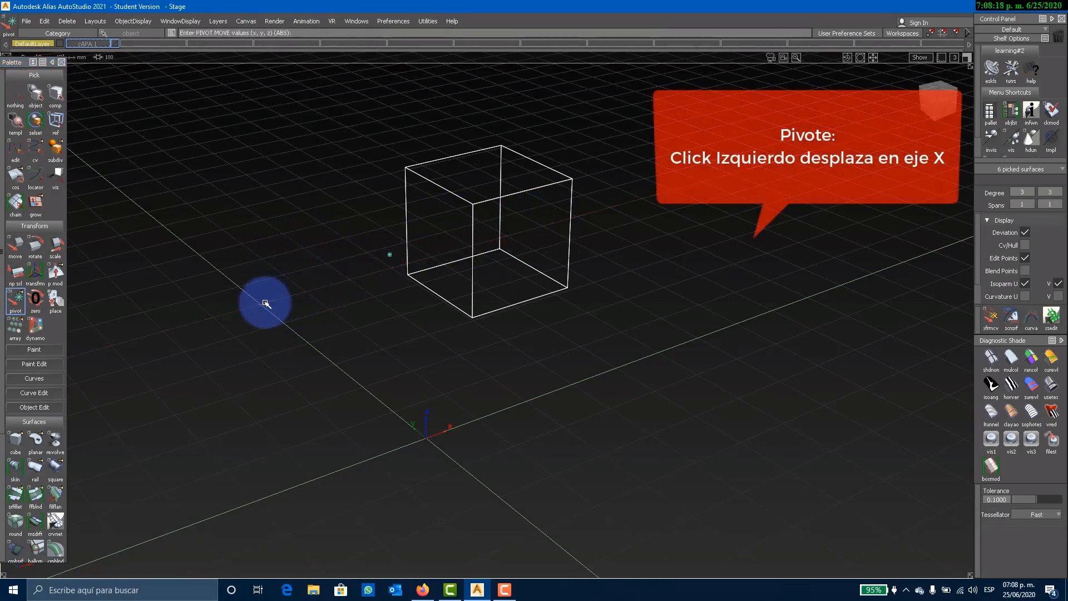
{"action": "key", "text": "ctrl+z"}
{"action": "middle_click_drag", "start_coordinate": [547, 357], "coordinate": [435, 367]}
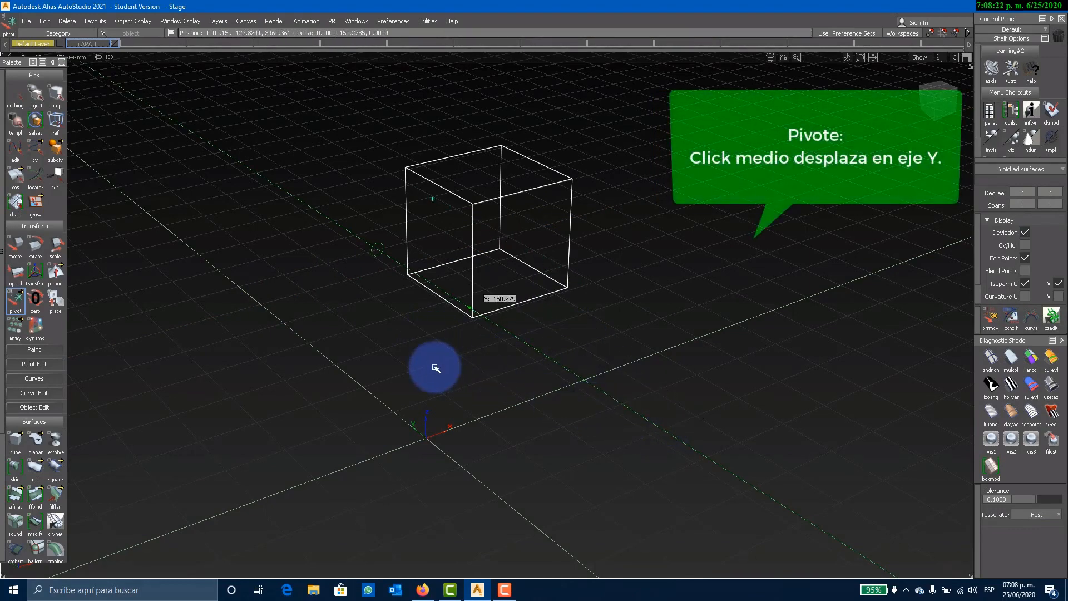
{"action": "key", "text": "ctrl+z"}
{"action": "right_click_drag", "start_coordinate": [456, 367], "coordinate": [444, 348]}
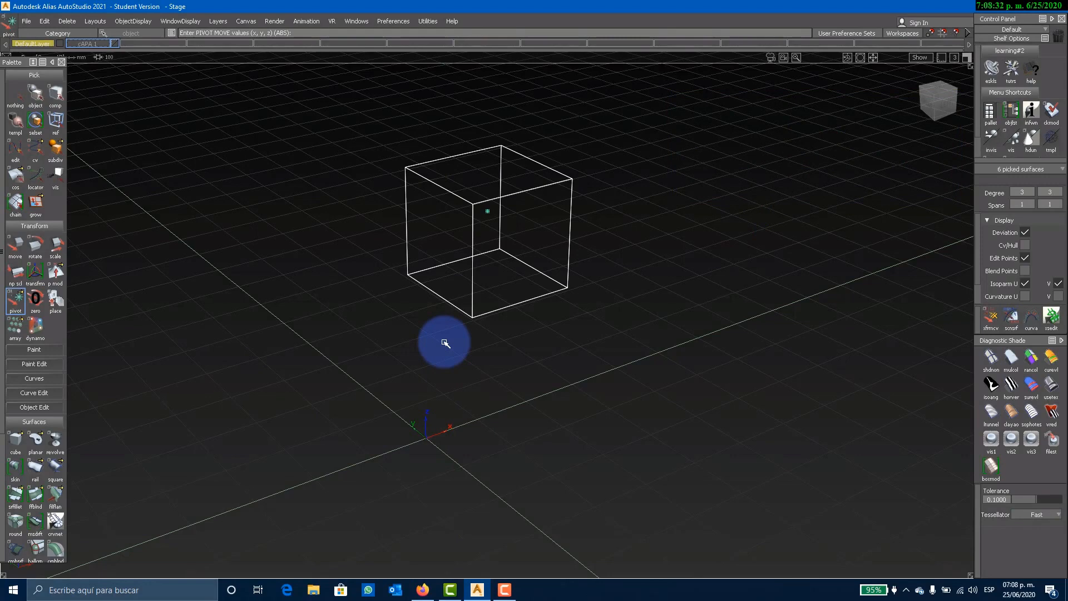
{"action": "right_click_drag", "start_coordinate": [445, 343], "coordinate": [558, 355]}
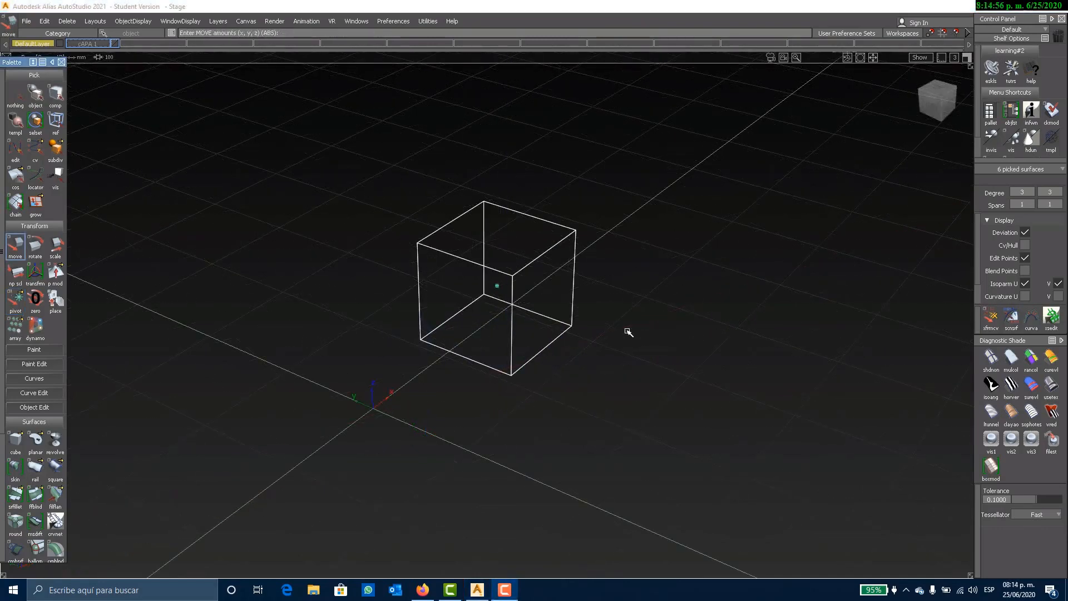
Step: Activate the Pivot tool on the cube and switch to the orthographic left view
{"action": "left_click", "coordinate": [18, 311]}
{"action": "left_click", "coordinate": [952, 107]}
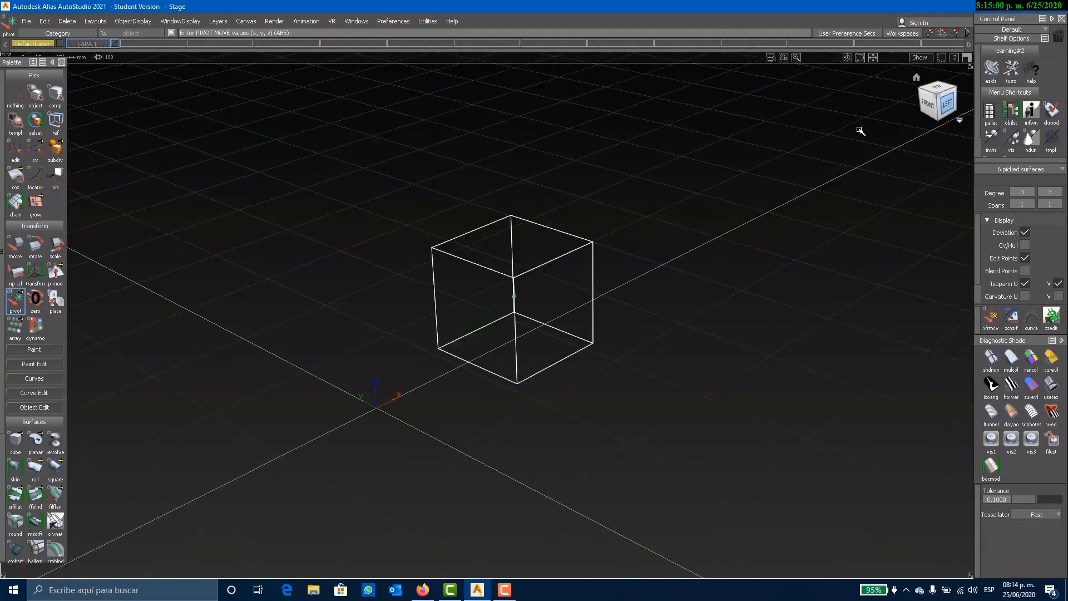
{"action": "right_click_drag", "start_coordinate": [632, 333], "coordinate": [806, 346], "text": "alt+shift"}
{"action": "middle_click_drag", "start_coordinate": [806, 346], "coordinate": [634, 331], "text": "alt+shift"}
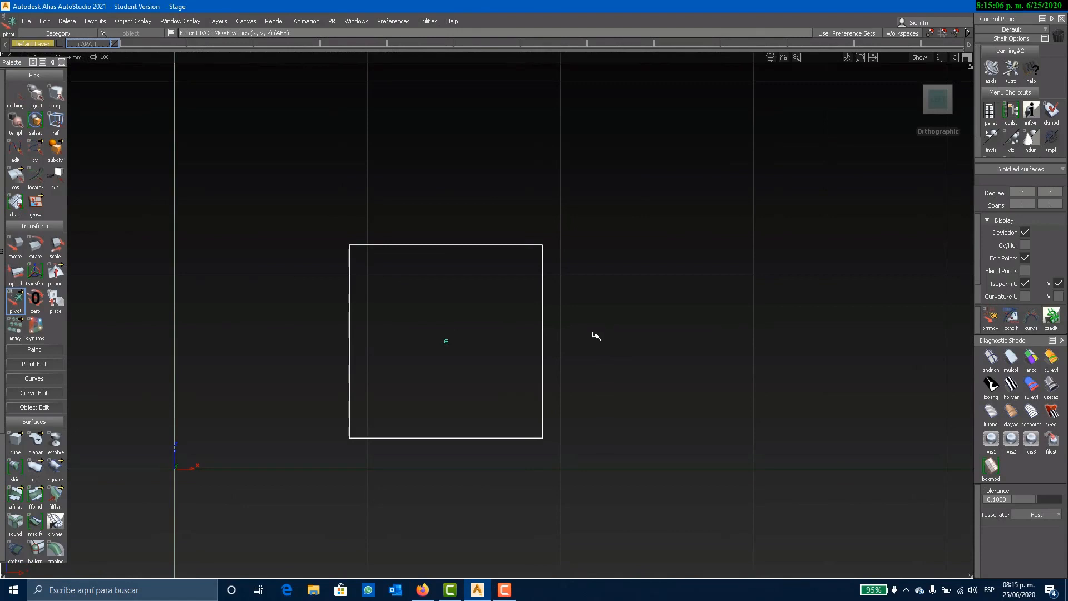
Step: Shift the cube's pivot freehand horizontally and vertically in the left view, undoing each shift
{"action": "middle_click_drag", "start_coordinate": [596, 336], "coordinate": [813, 347]}
{"action": "middle_click_drag", "start_coordinate": [744, 355], "coordinate": [743, 355]}
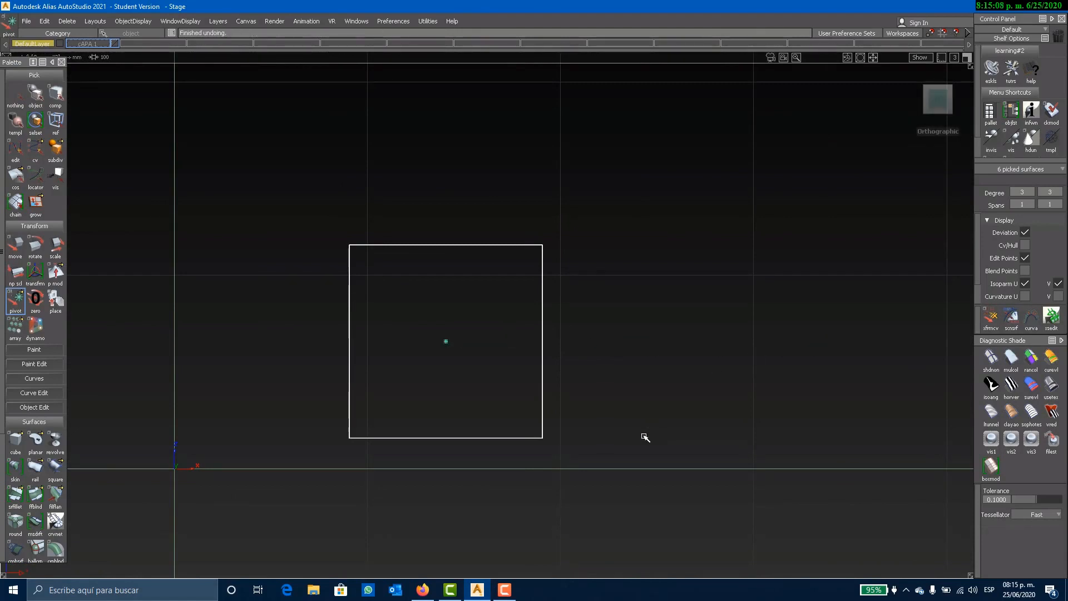
{"action": "right_click_drag", "start_coordinate": [649, 416], "coordinate": [658, 319]}
{"action": "key", "text": "ctrl+z"}
Step: Move the pivot freely in both directions of the left view, undo it, and repeat and undo a horizontal-only shift
{"action": "left_click_drag", "start_coordinate": [605, 332], "coordinate": [657, 279]}
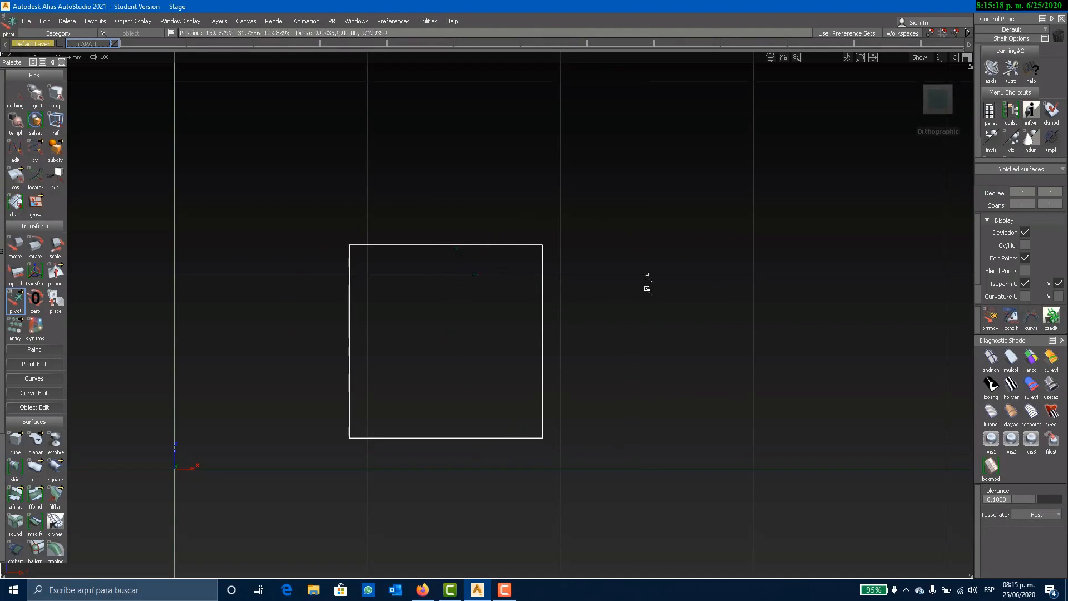
{"action": "left_click_drag", "start_coordinate": [509, 205], "coordinate": [526, 198]}
{"action": "key", "text": "ctrl+z"}
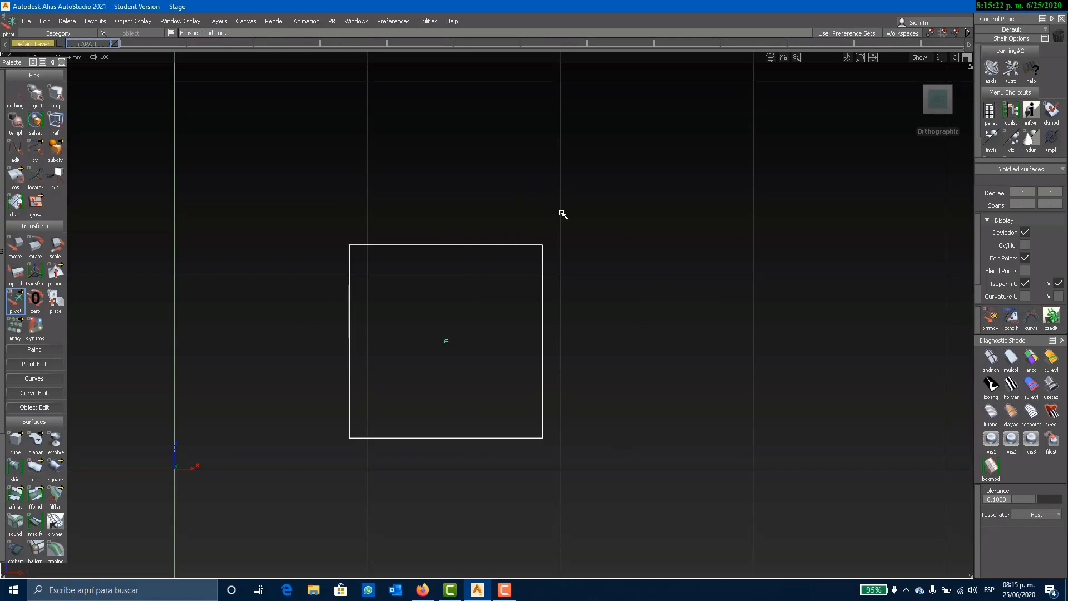
{"action": "middle_click_drag", "start_coordinate": [608, 296], "coordinate": [794, 306]}
{"action": "key", "text": "ctrl+z"}
Step: Shift the pivot freehand vertically and horizontally several times in the left view and undo the last shifts
{"action": "right_click_drag", "start_coordinate": [712, 333], "coordinate": [712, 183]}
{"action": "middle_click_drag", "start_coordinate": [673, 292], "coordinate": [672, 344]}
{"action": "right_click_drag", "start_coordinate": [659, 293], "coordinate": [659, 370]}
{"action": "middle_click_drag", "start_coordinate": [706, 399], "coordinate": [746, 399]}
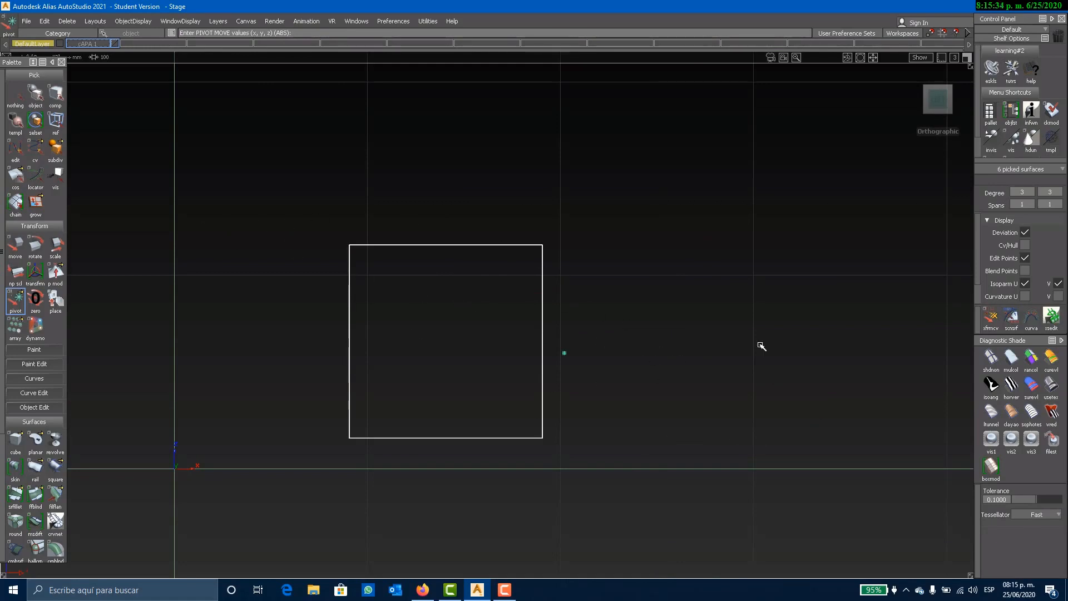
{"action": "middle_click_drag", "start_coordinate": [603, 359], "coordinate": [489, 363]}
{"action": "right_click_drag", "start_coordinate": [609, 332], "coordinate": [612, 253]}
{"action": "middle_click_drag", "start_coordinate": [613, 278], "coordinate": [623, 345]}
{"action": "key", "text": "ctrl+z"}
{"action": "key", "text": "ctrl+z"}
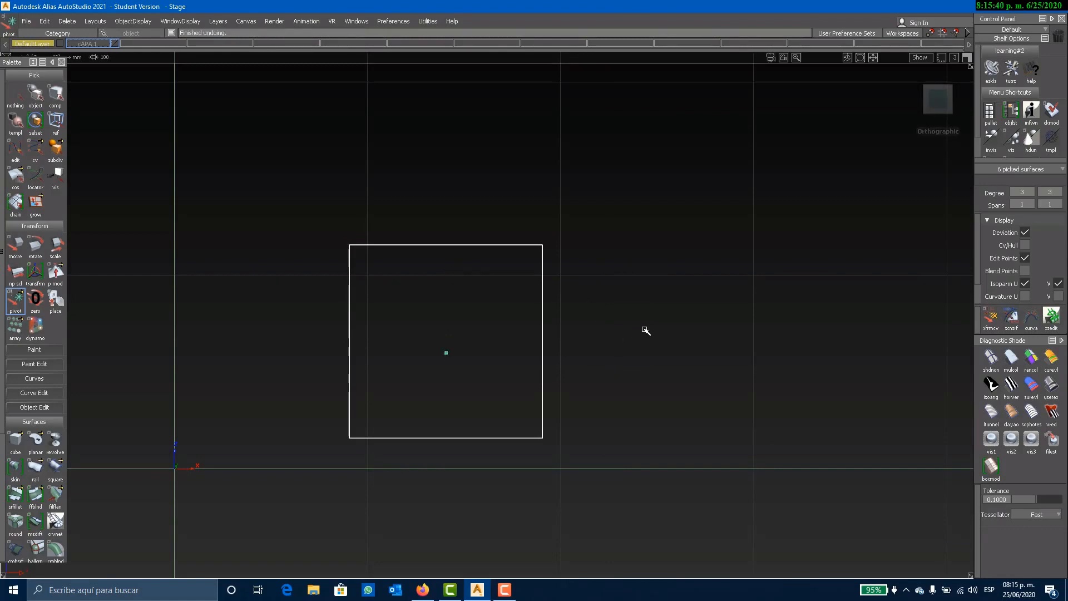
Step: Shift the cube's pivot freehand in the orthographic view, alternating vertical and horizontal moves
{"action": "right_click_drag", "start_coordinate": [649, 289], "coordinate": [652, 261]}
{"action": "mouse_move", "coordinate": [665, 358]}
{"action": "middle_mouse_down"}
{"action": "mouse_move", "coordinate": [694, 360]}
{"action": "mouse_move", "coordinate": [601, 353]}
{"action": "middle_mouse_up"}
{"action": "right_click_drag", "start_coordinate": [632, 334], "coordinate": [639, 365]}
{"action": "middle_click_drag", "start_coordinate": [647, 359], "coordinate": [844, 360]}
{"action": "right_click_drag", "start_coordinate": [670, 324], "coordinate": [663, 355]}
{"action": "middle_click_drag", "start_coordinate": [663, 355], "coordinate": [770, 356]}
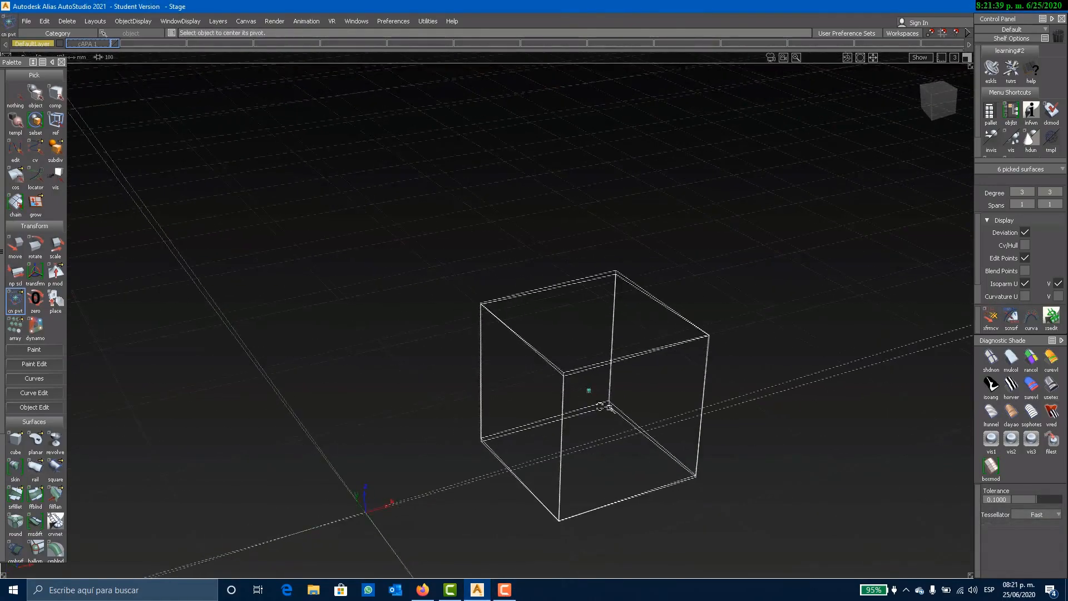
Step: Move the cube's pivot freehand in the negative X direction with the Pivot tool, to a point outside the cube
{"action": "middle_click_drag", "start_coordinate": [662, 490], "coordinate": [658, 372], "text": "alt+shift"}
{"action": "left_click_drag", "start_coordinate": [658, 372], "coordinate": [703, 393], "text": "alt+shift"}
{"action": "middle_click_drag", "start_coordinate": [704, 393], "coordinate": [687, 418], "text": "alt+shift"}
{"action": "left_click", "coordinate": [16, 301]}
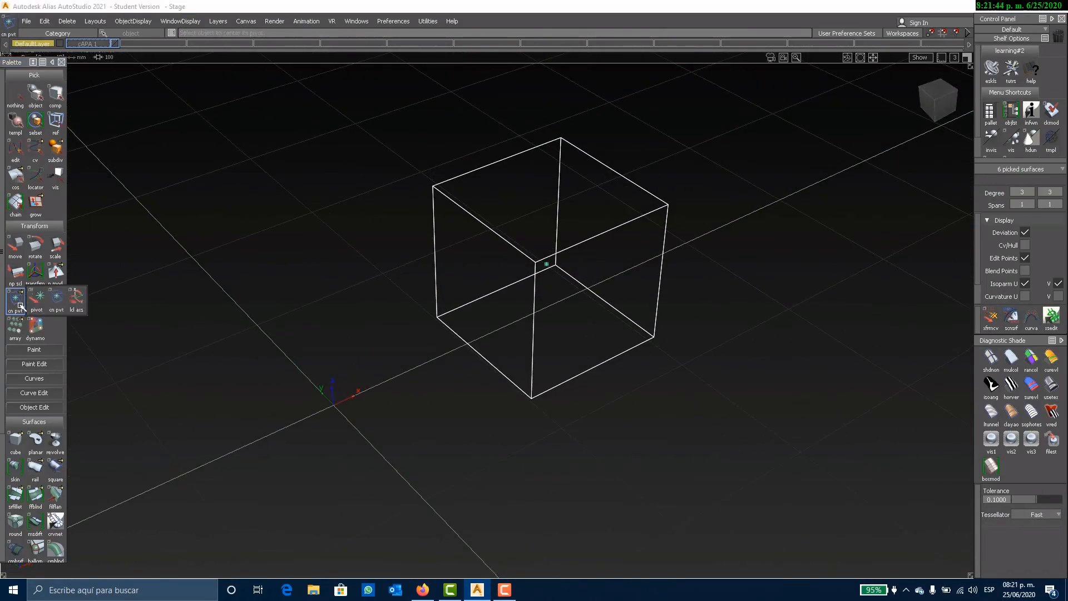
{"action": "left_click", "coordinate": [36, 298]}
{"action": "left_click_drag", "start_coordinate": [674, 386], "coordinate": [560, 461]}
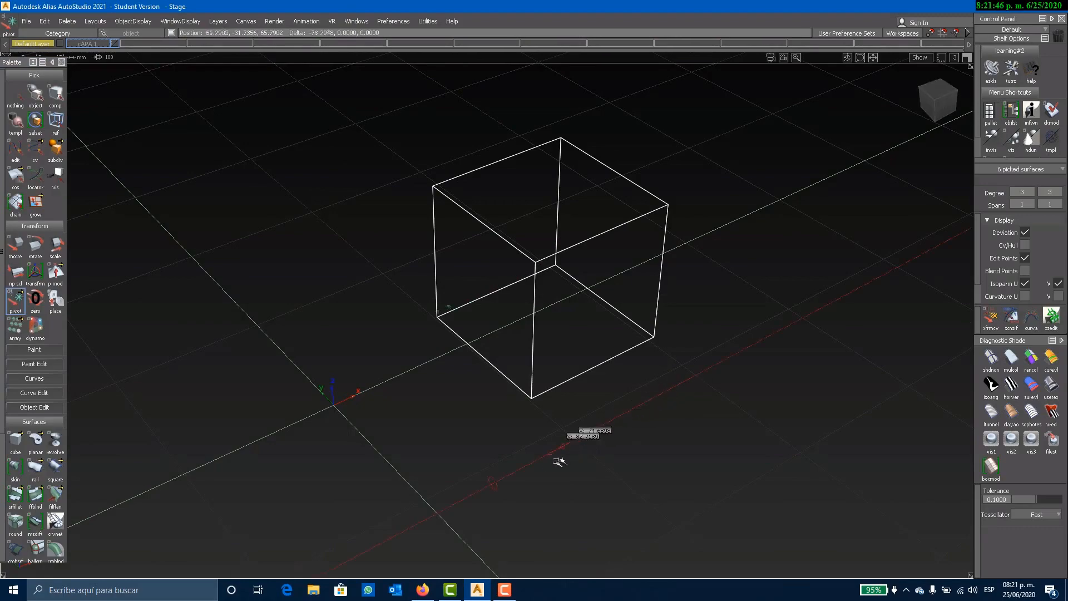
{"action": "left_click_drag", "start_coordinate": [493, 480], "coordinate": [591, 430], "text": "alt+shift"}
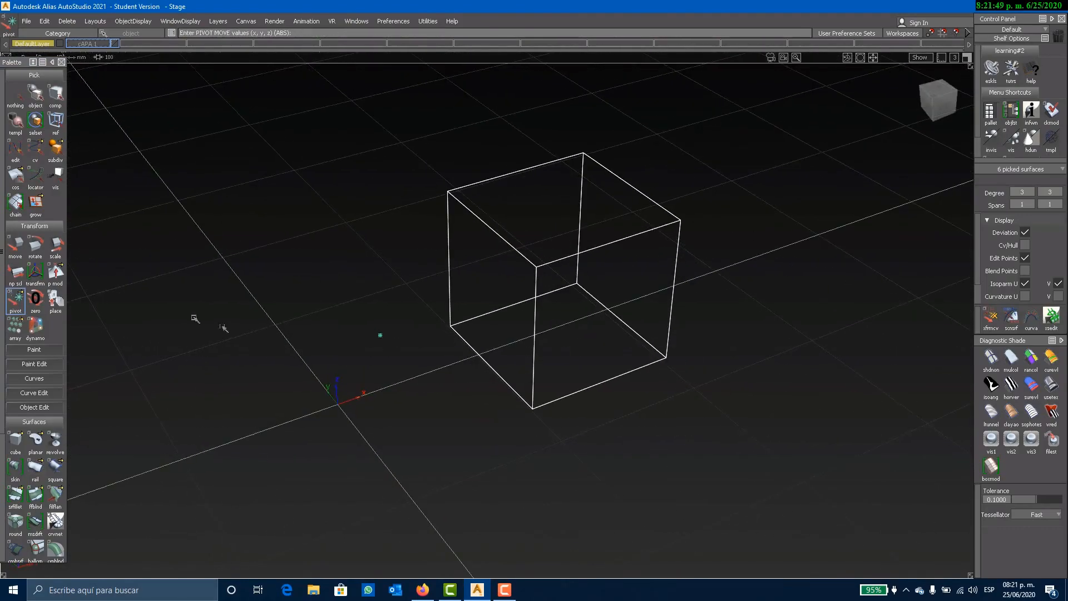
Step: Rotate the cube freehand about the X axis around its offset pivot several times, undoing the rotations
{"action": "left_click", "coordinate": [34, 251]}
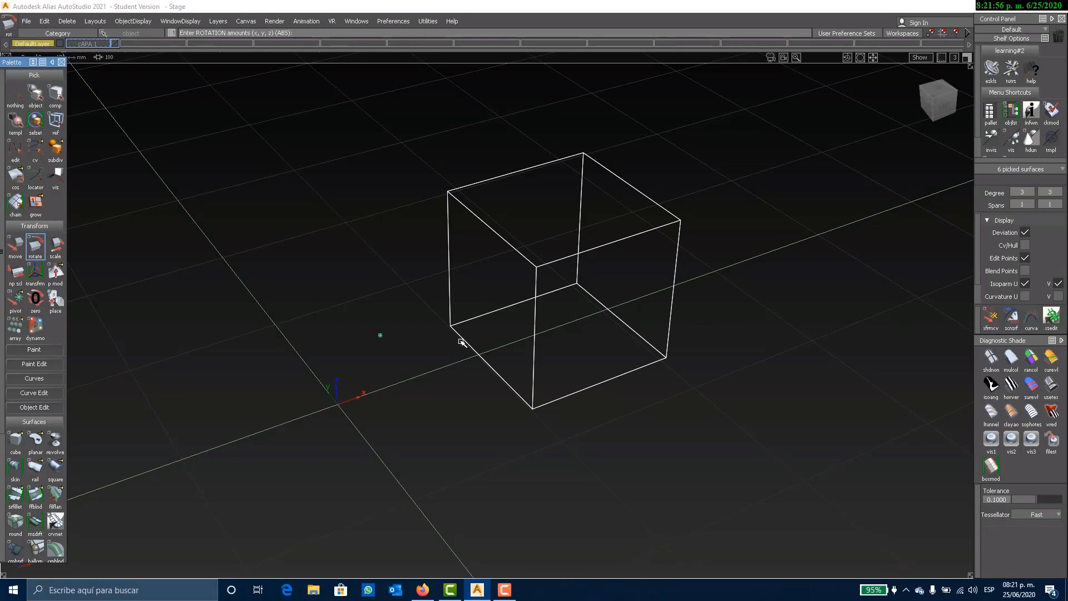
{"action": "left_click_drag", "start_coordinate": [424, 414], "coordinate": [452, 423]}
{"action": "key", "text": "ctrl+z"}
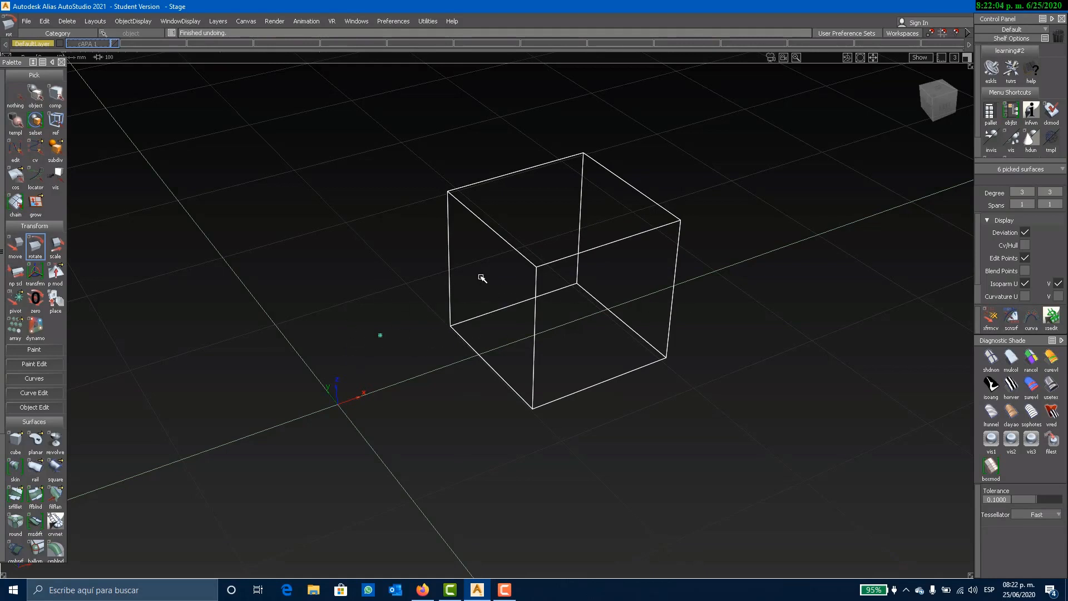
{"action": "left_click_drag", "start_coordinate": [435, 395], "coordinate": [321, 380]}
{"action": "left_click_drag", "start_coordinate": [352, 252], "coordinate": [381, 301]}
{"action": "key", "text": "ctrl+z"}
{"action": "key", "text": "ctrl+z"}
Step: Rotate the cube freehand about the Z and X axes around the offset pivot
{"action": "right_click_drag", "start_coordinate": [381, 302], "coordinate": [251, 357]}
{"action": "left_click_drag", "start_coordinate": [347, 351], "coordinate": [438, 329]}
{"action": "mouse_move", "coordinate": [521, 385]}
{"action": "left_mouse_down", "text": "alt+shift"}
{"action": "mouse_move", "coordinate": [495, 372]}
{"action": "mouse_move", "coordinate": [507, 386]}
{"action": "left_mouse_up", "text": "alt+shift"}
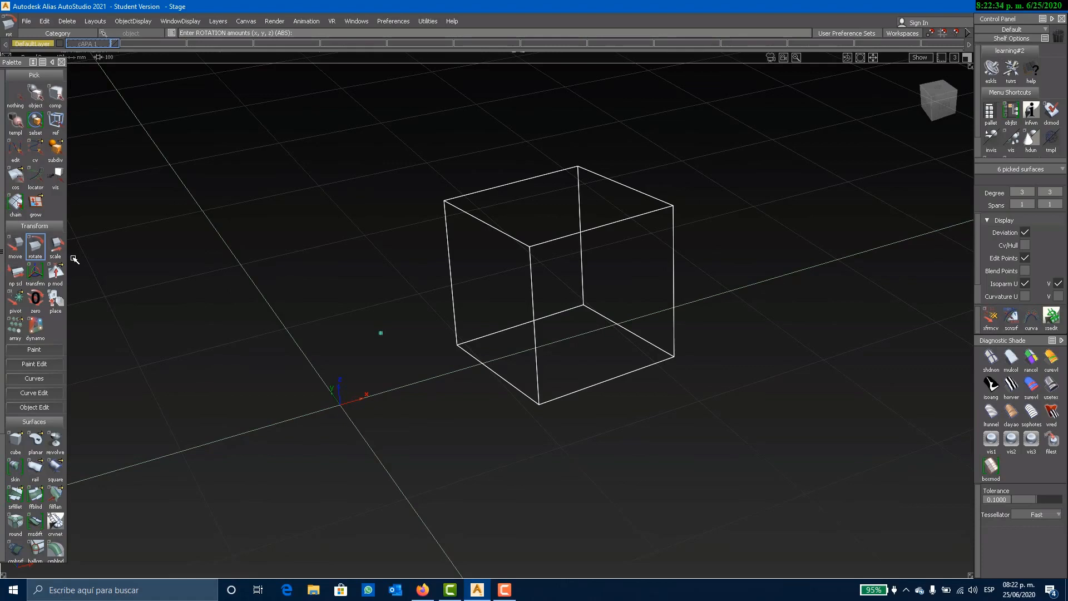
Step: Recenter the pivot on the rotated cube with the Center Pivot tool
{"action": "left_click", "coordinate": [14, 305]}
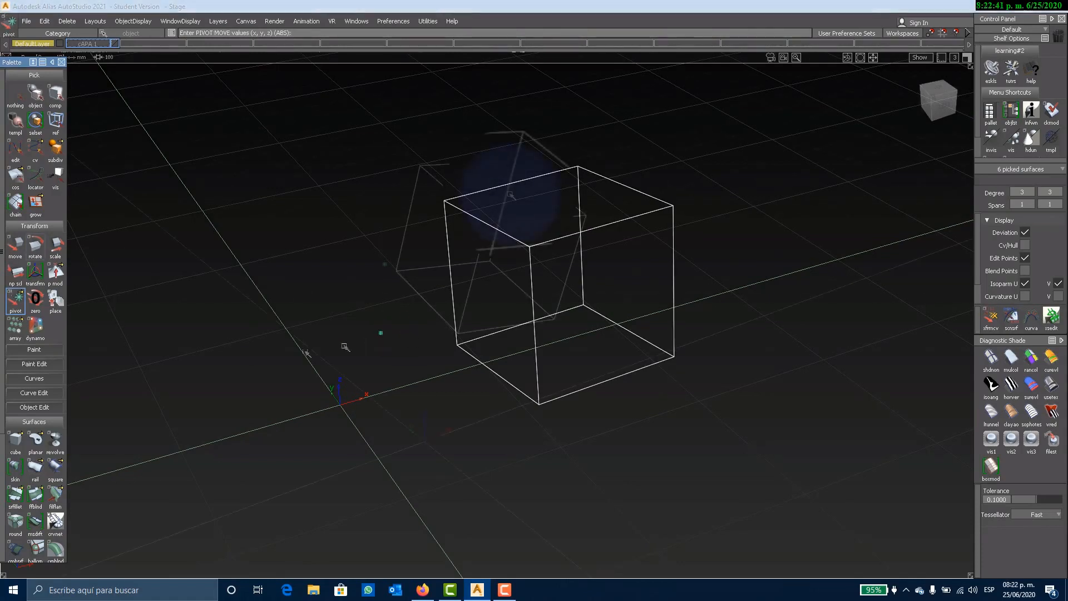
{"action": "left_click_drag", "start_coordinate": [501, 189], "coordinate": [575, 191]}
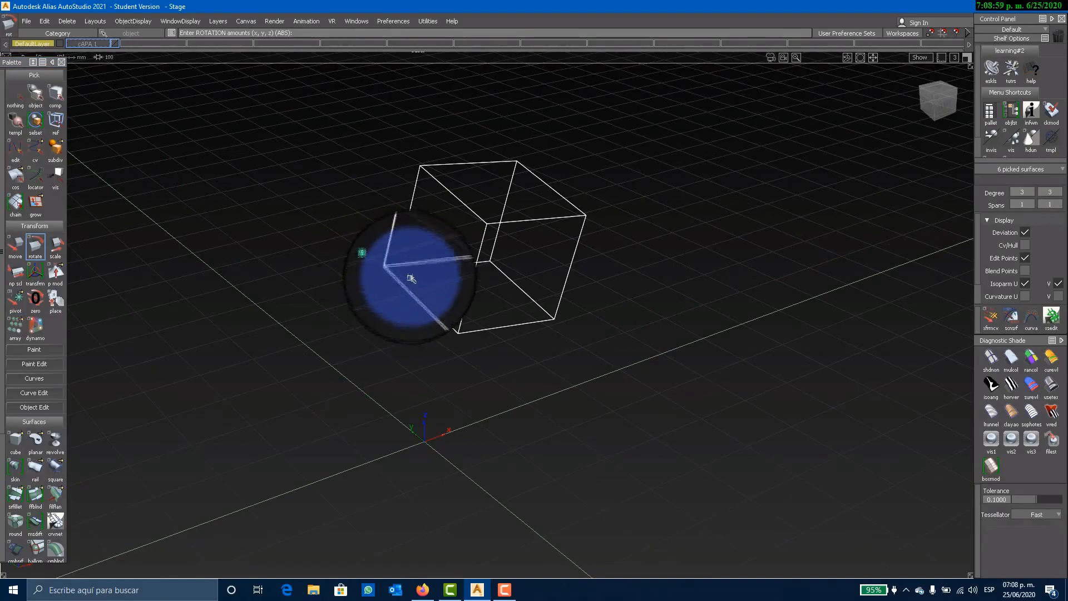
{"action": "left_click_drag", "start_coordinate": [386, 292], "coordinate": [429, 310], "text": "alt+shift"}
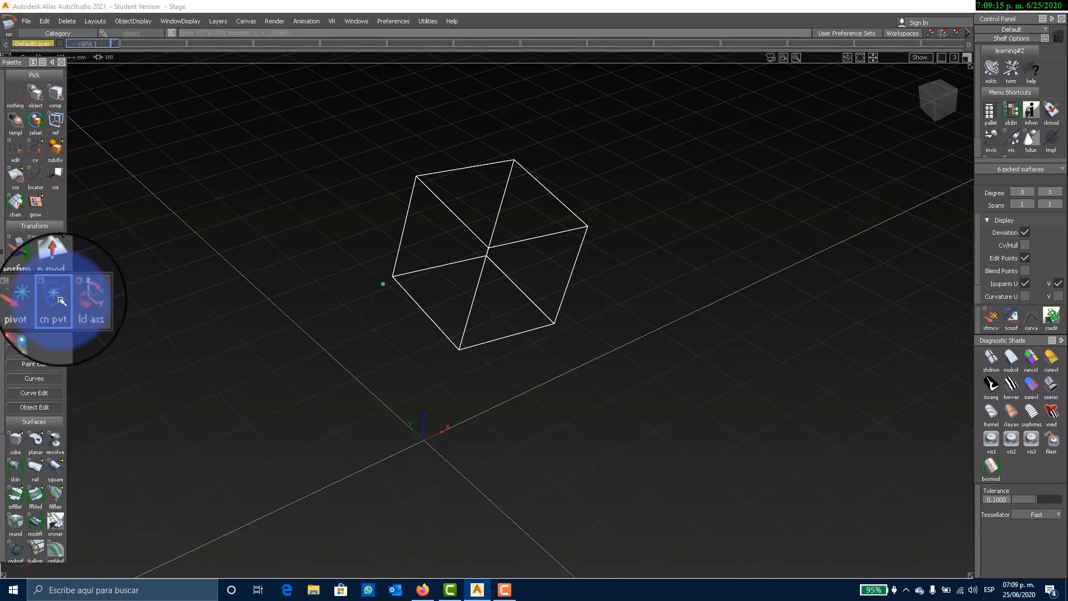
{"action": "left_click", "coordinate": [58, 301]}
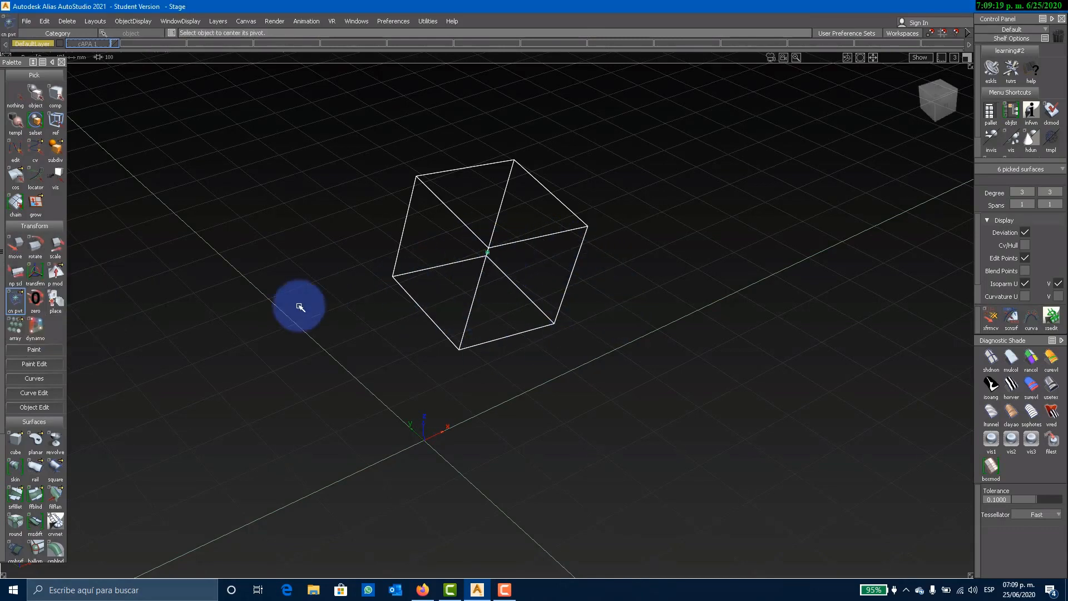
Step: Shift the centered pivot freehand along the Z axis with the Pivot tool
{"action": "left_click", "coordinate": [16, 306]}
{"action": "left_click", "coordinate": [37, 303]}
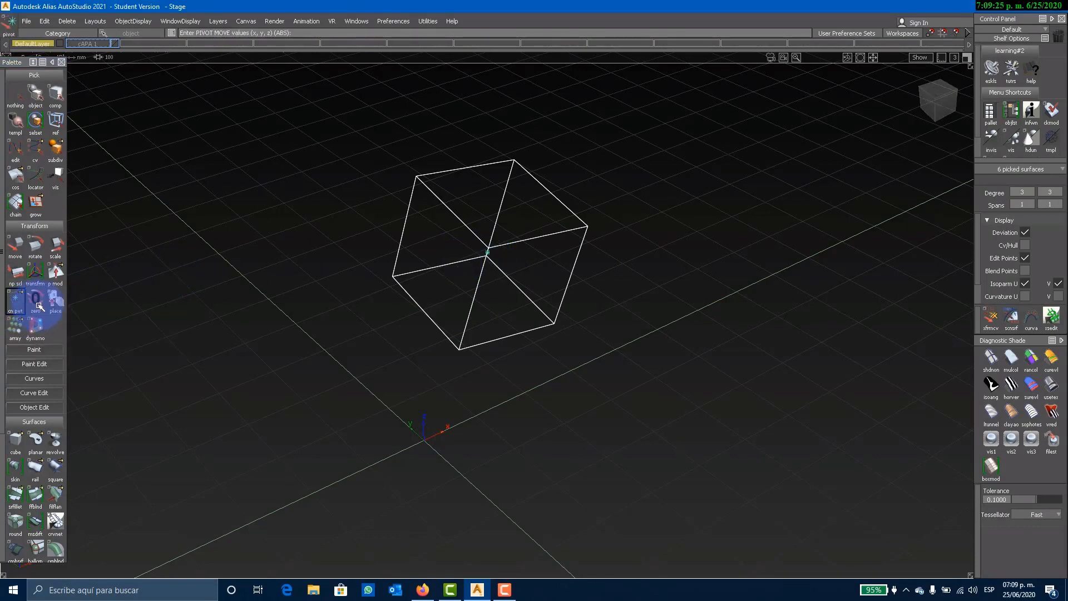
{"action": "right_click_drag", "start_coordinate": [392, 377], "coordinate": [403, 241]}
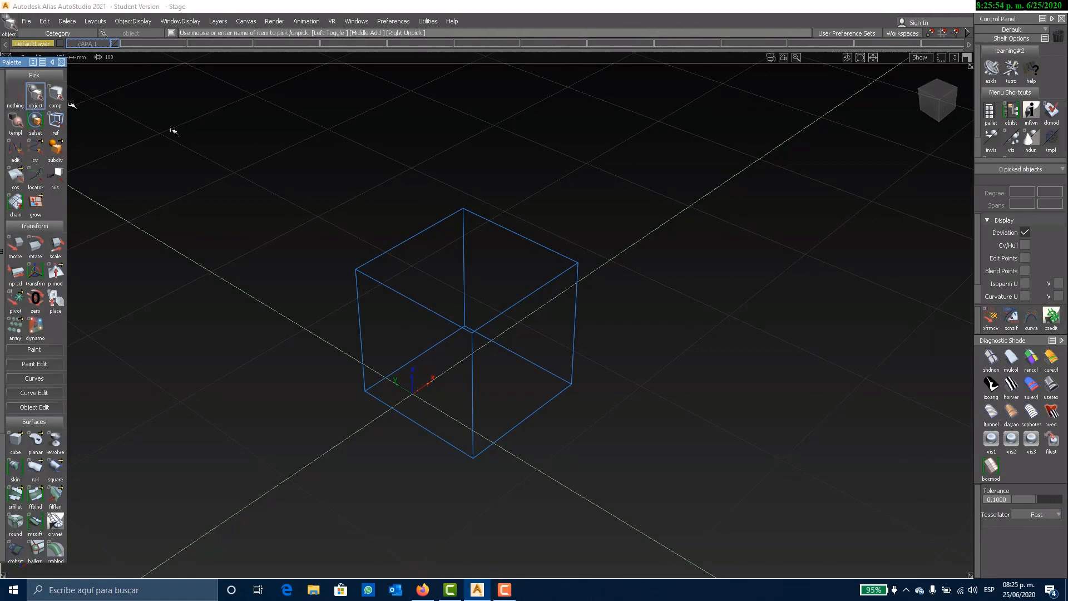
Step: Pick the cube and move it with the Move tool in absolute mode to an X value of 10
{"action": "left_click", "coordinate": [494, 226]}
{"action": "left_click", "coordinate": [15, 246]}
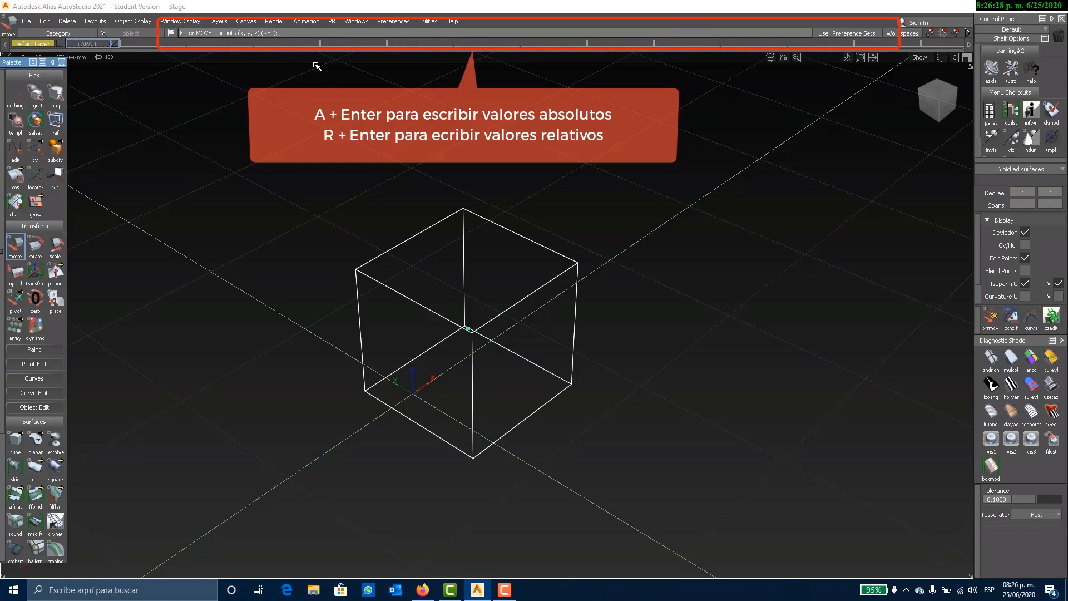
{"action": "type", "text": "a"}
{"action": "key", "text": "Return"}
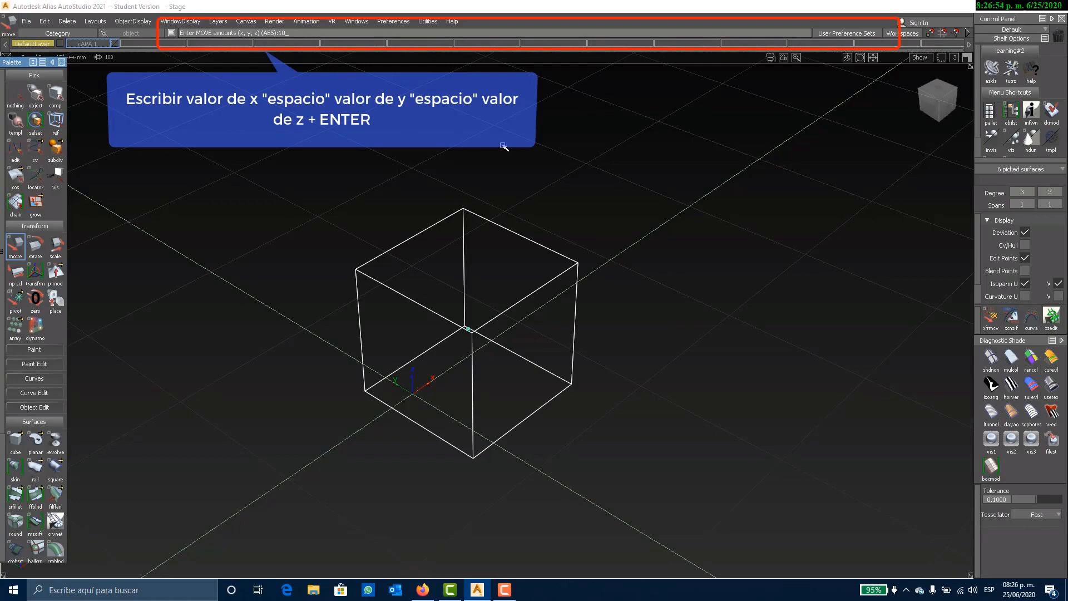
{"action": "key", "text": "Return"}
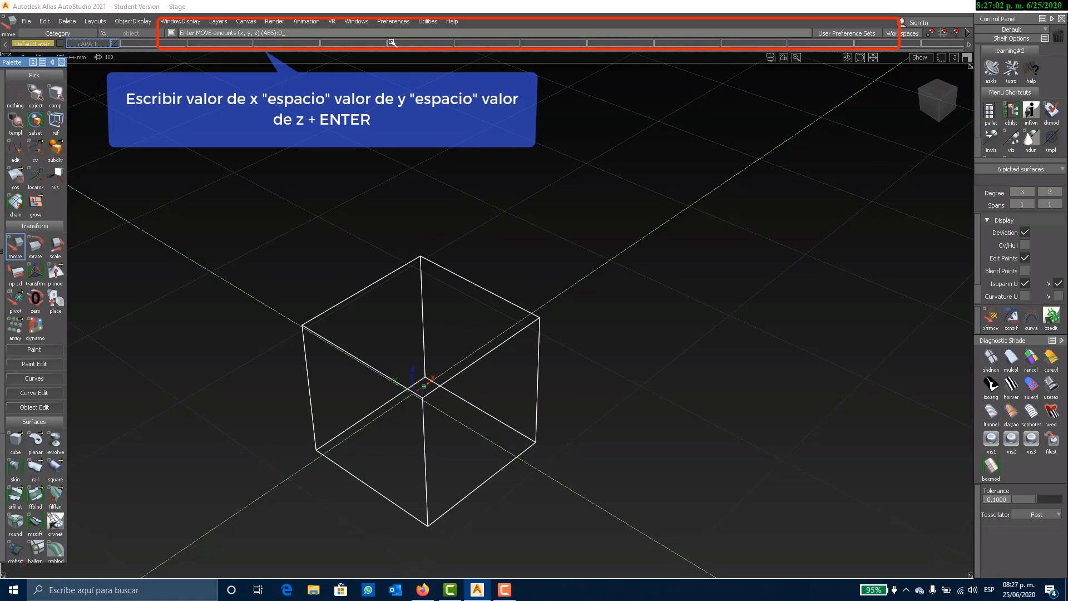
Step: Move the cube to absolute X value 0 and on to absolute coordinates 10 20 20
{"action": "key", "text": "Return"}
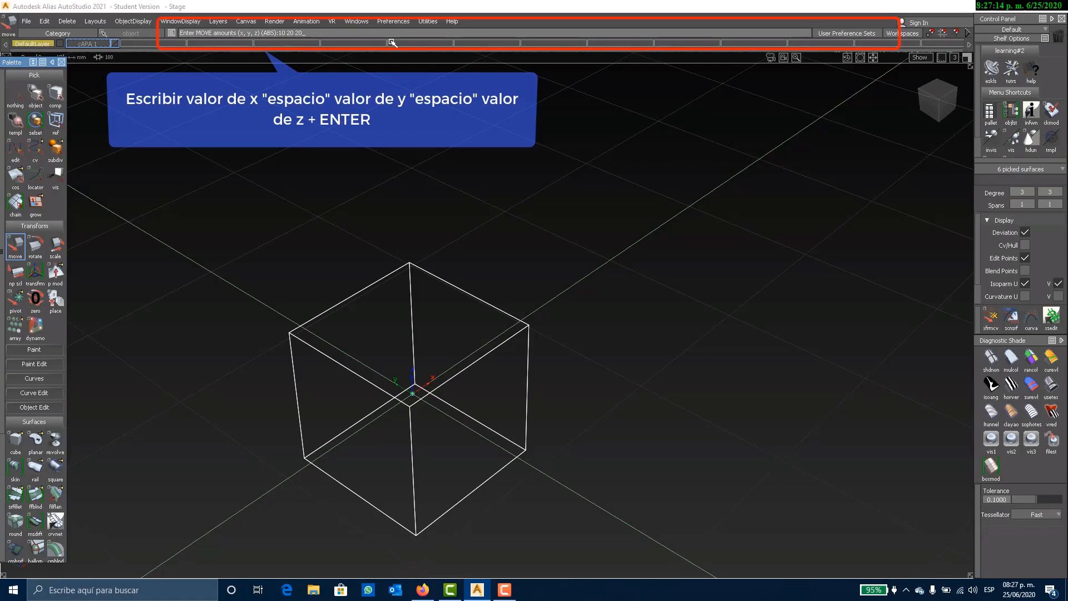
{"action": "key", "text": "Return"}
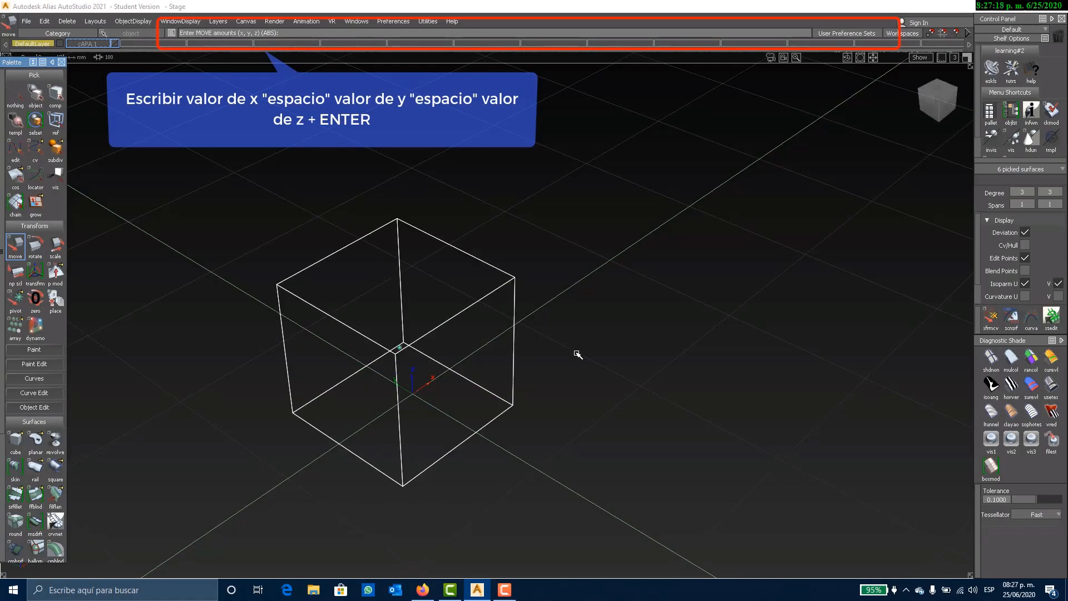
{"action": "left_click_drag", "start_coordinate": [577, 358], "coordinate": [659, 291], "text": "alt+shift"}
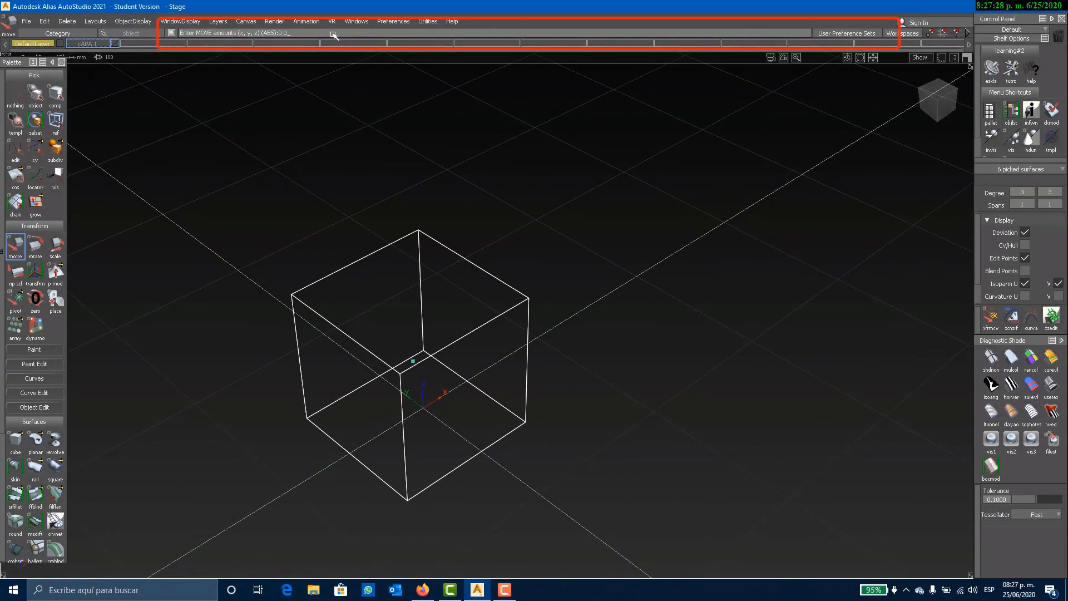
Step: Return the cube to the absolute origin and move it freehand along the Z, X and Y axes
{"action": "left_click_drag", "start_coordinate": [495, 400], "coordinate": [604, 353], "text": "alt+shift"}
{"action": "middle_click_drag", "start_coordinate": [603, 353], "coordinate": [604, 348], "text": "alt+shift"}
{"action": "right_click_drag", "start_coordinate": [596, 376], "coordinate": [664, 224]}
{"action": "left_click_drag", "start_coordinate": [704, 362], "coordinate": [686, 341]}
{"action": "middle_click_drag", "start_coordinate": [672, 296], "coordinate": [628, 263]}
{"action": "left_click_drag", "start_coordinate": [627, 263], "coordinate": [668, 350], "text": "alt+shift"}
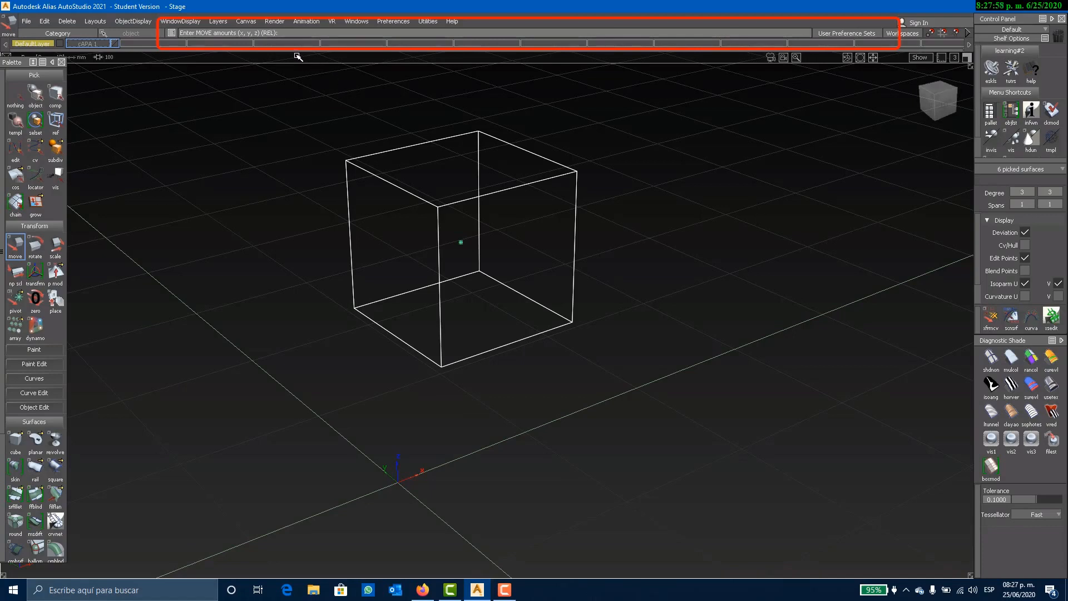
Step: Move the cube by a relative value of 50 along the X axis
{"action": "type", "text": "5"}
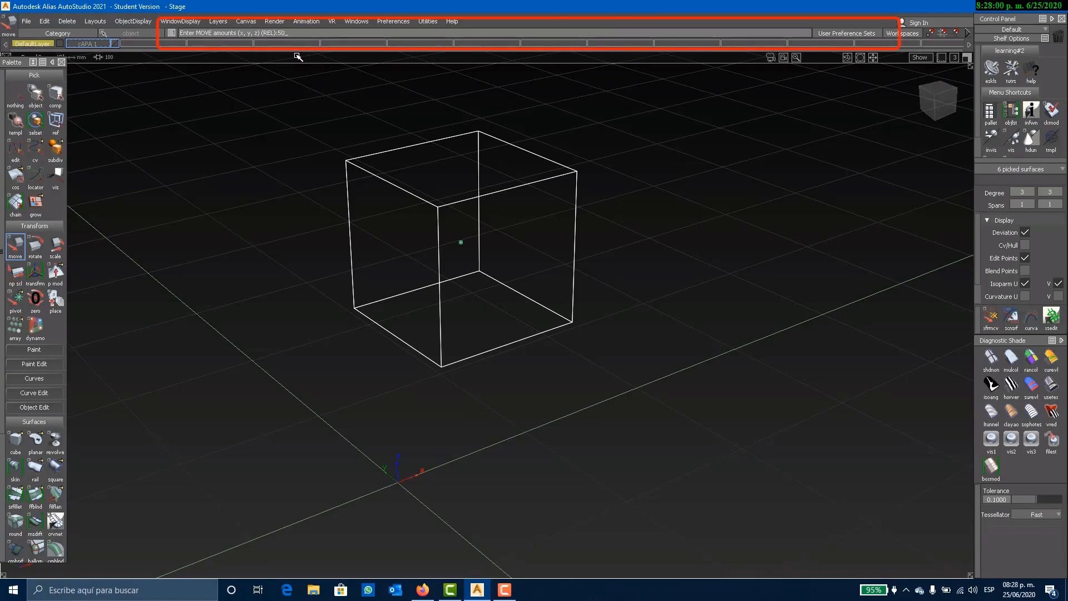
{"action": "type", "text": "0"}
{"action": "key", "text": "Return"}
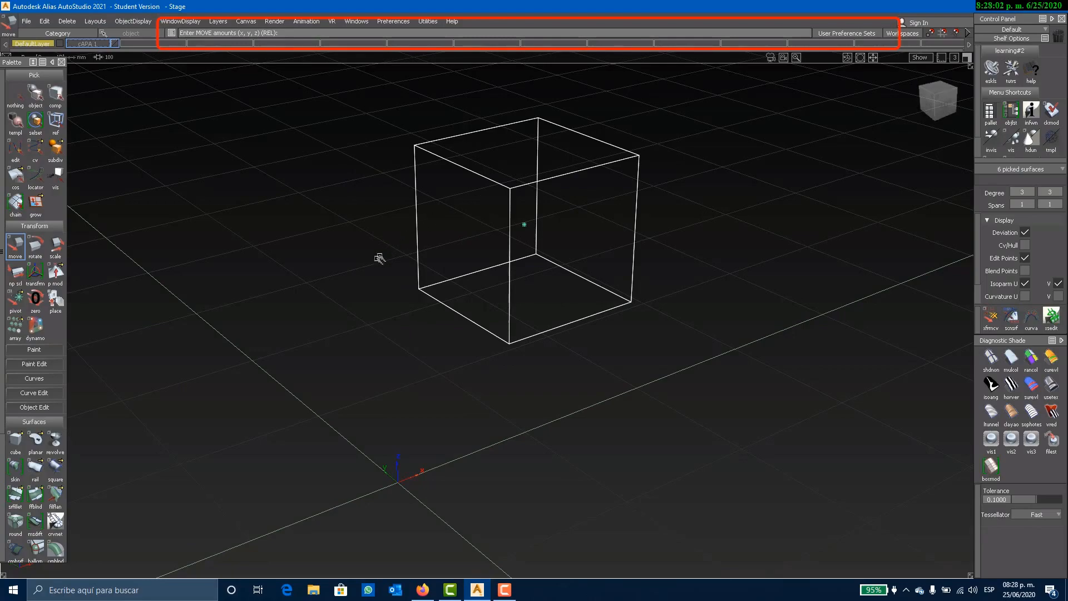
{"action": "left_click_drag", "start_coordinate": [581, 246], "coordinate": [543, 317], "text": "alt+shift"}
{"action": "middle_click_drag", "start_coordinate": [543, 316], "coordinate": [622, 343], "text": "alt+shift"}
{"action": "middle_click_drag", "start_coordinate": [554, 295], "coordinate": [563, 258], "text": "alt+shift"}
{"action": "left_click_drag", "start_coordinate": [507, 270], "coordinate": [584, 262], "text": "alt+shift"}
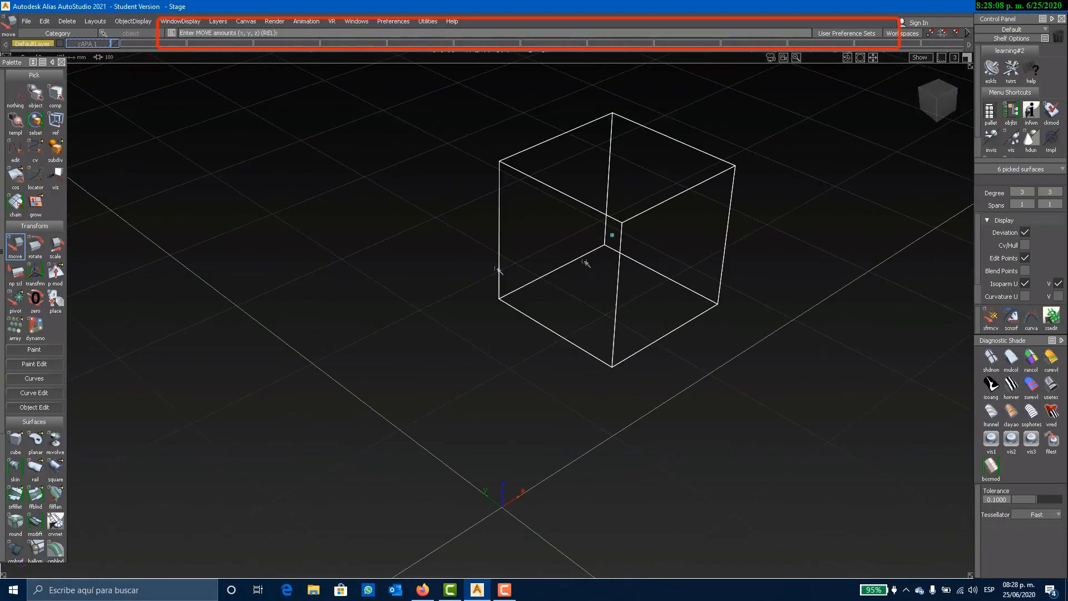
{"action": "middle_click_drag", "start_coordinate": [753, 306], "coordinate": [649, 316], "text": "alt+shift"}
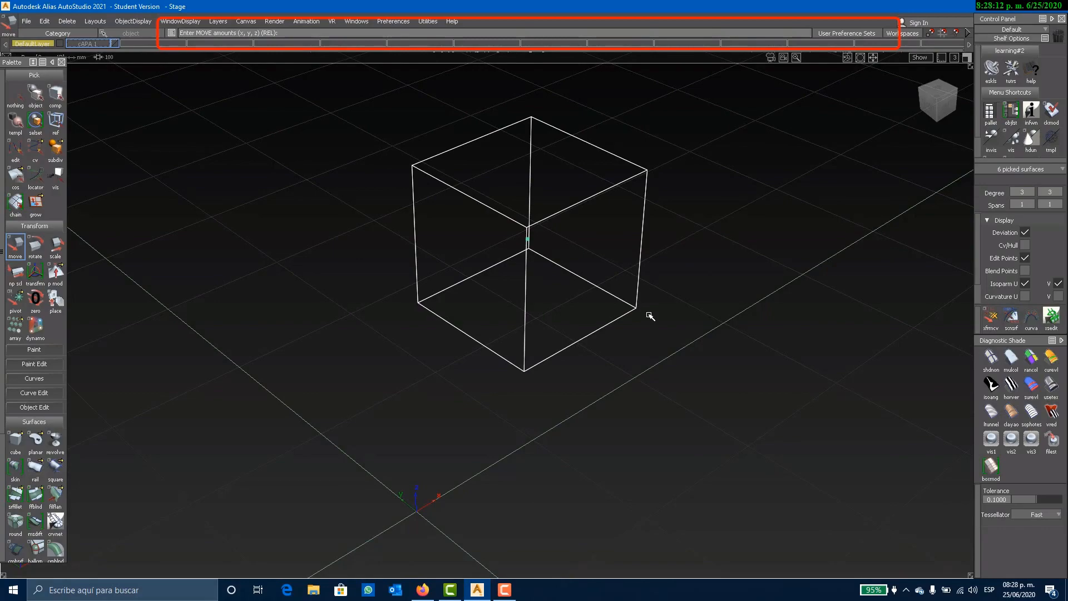
{"action": "left_click_drag", "start_coordinate": [572, 350], "coordinate": [612, 330], "text": "alt+shift"}
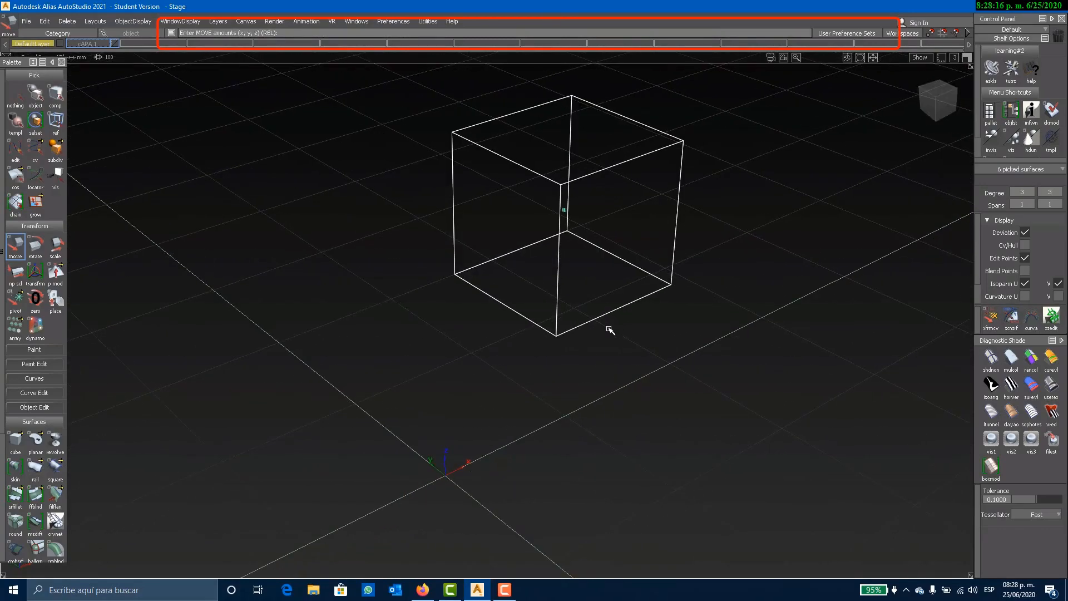
Step: Clear the selection and undo the relative and freehand moves until the cube is back at the origin
{"action": "left_click", "coordinate": [23, 98]}
{"action": "left_click", "coordinate": [33, 101]}
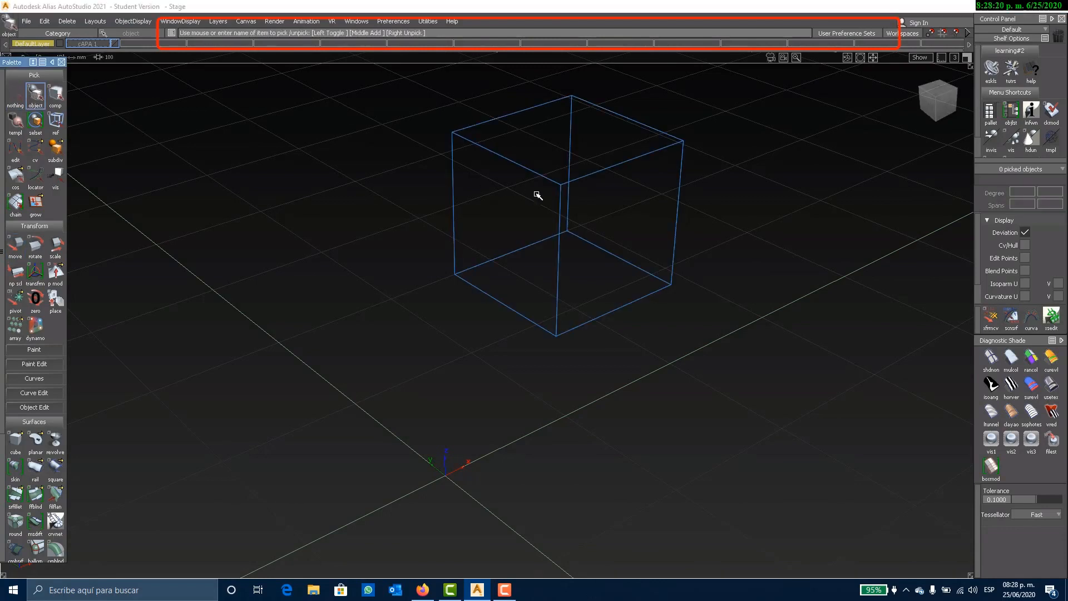
{"action": "key", "text": "ctrl+z"}
{"action": "key", "text": "ctrl+z"}
{"action": "key", "text": "ctrl+z"}
{"action": "key", "text": "ctrl+z"}
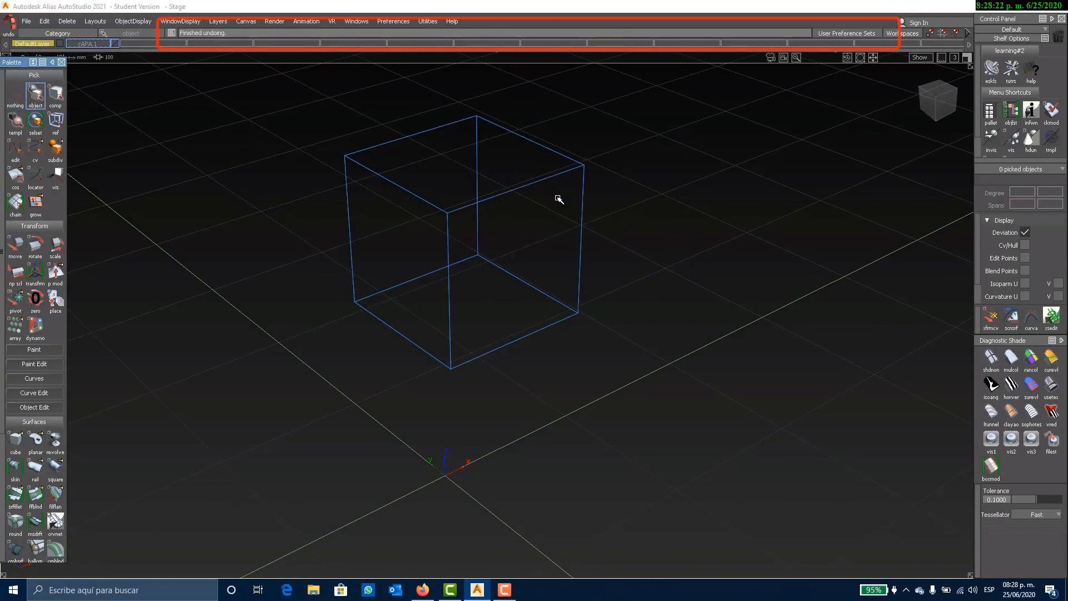
{"action": "key", "text": "ctrl+z"}
{"action": "key", "text": "ctrl+z"}
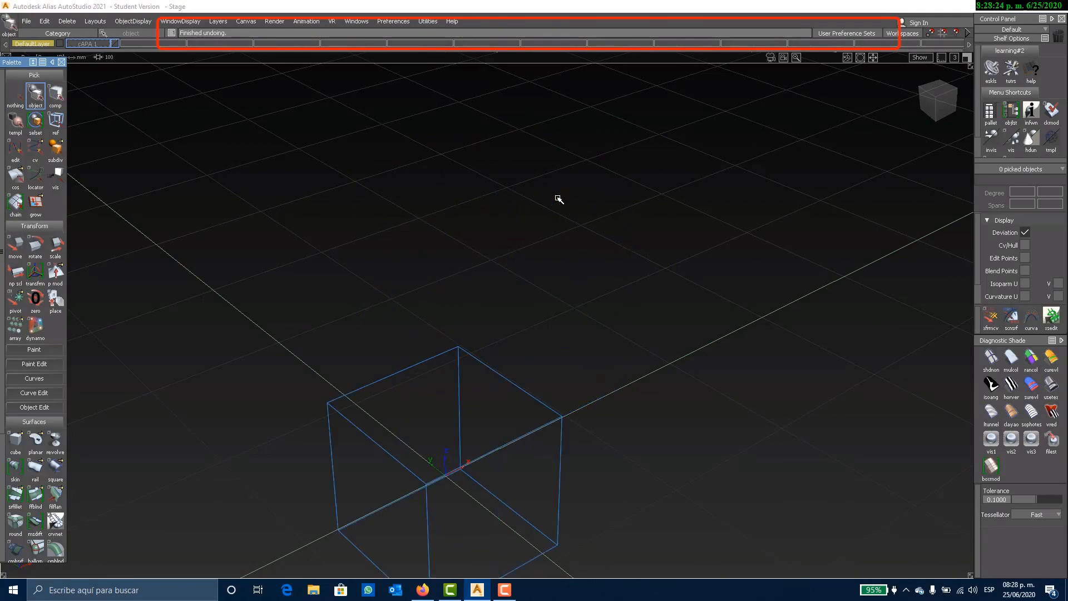
{"action": "left_click_drag", "start_coordinate": [555, 252], "coordinate": [633, 263], "text": "alt+shift"}
{"action": "key", "text": "ctrl+z"}
{"action": "key", "text": "ctrl+z"}
{"action": "key", "text": "ctrl+z"}
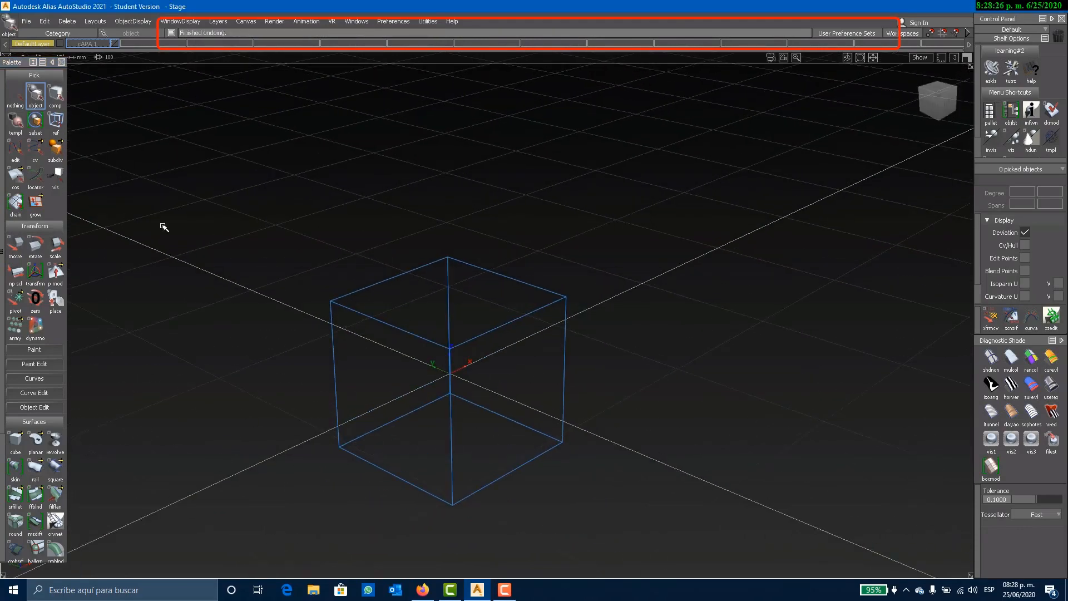
Step: Pick the cube with the Move tool, move it along Y with relative values 0 50, and undo the move
{"action": "left_click", "coordinate": [15, 245]}
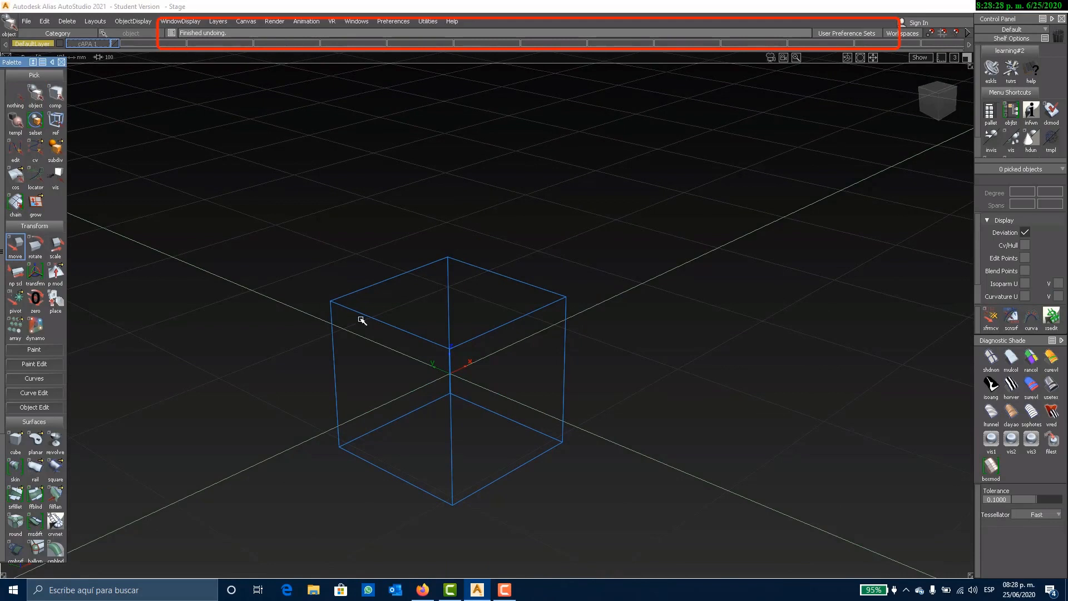
{"action": "left_click", "coordinate": [379, 320]}
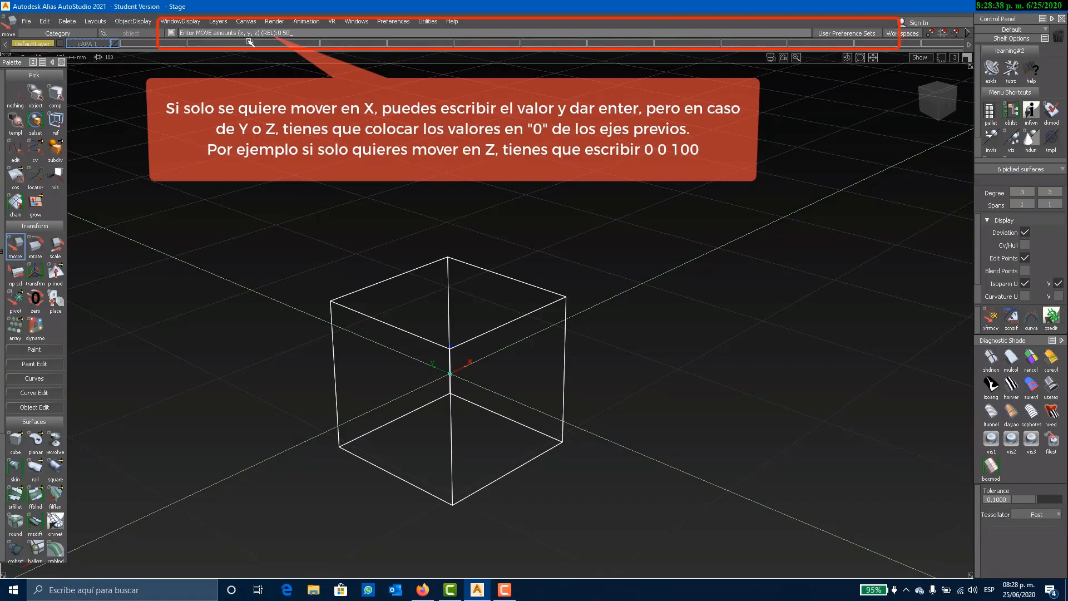
{"action": "key", "text": "Return"}
{"action": "left_click_drag", "start_coordinate": [345, 369], "coordinate": [405, 363], "text": "alt+shift"}
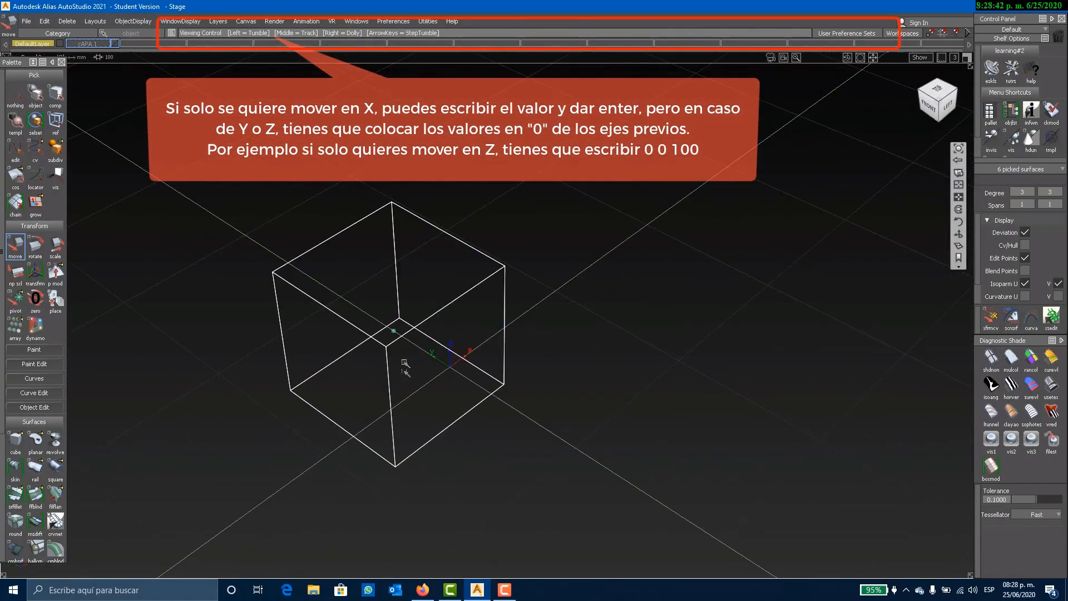
{"action": "key", "text": "ctrl+z"}
Step: Move the cube along the Z axis with relative values 0 0 100
{"action": "left_click_drag", "start_coordinate": [565, 392], "coordinate": [421, 351], "text": "alt+shift"}
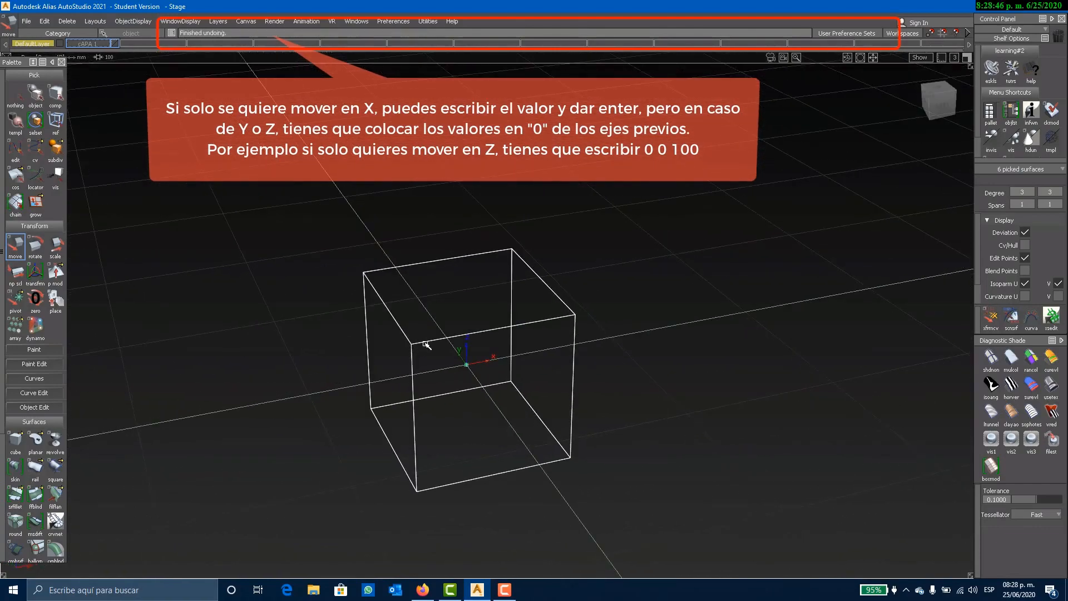
{"action": "type", "text": "0 0"}
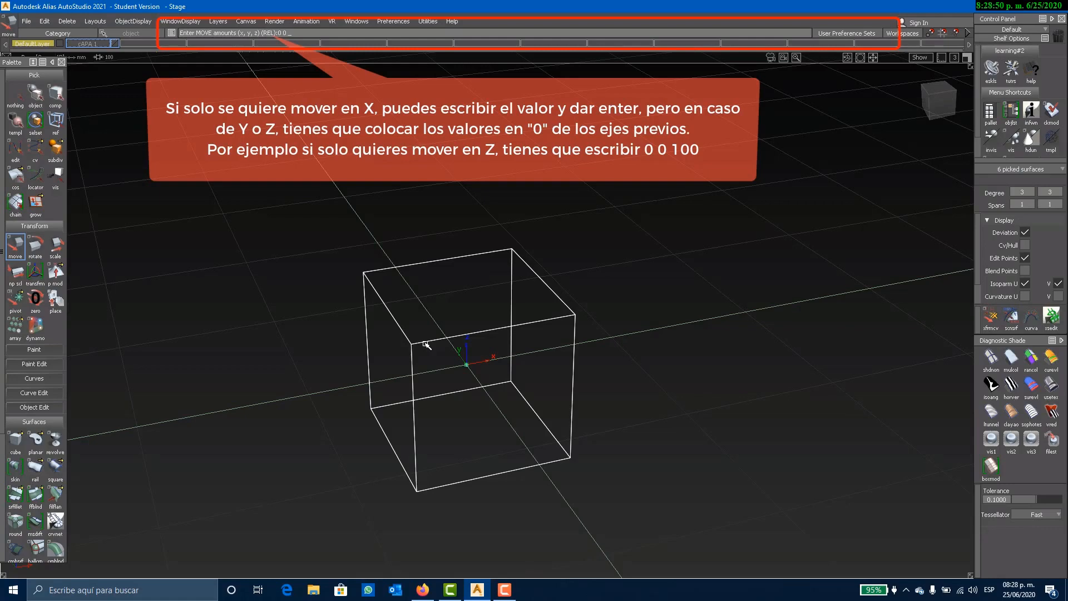
{"action": "type", "text": " 100"}
{"action": "key", "text": "Return"}
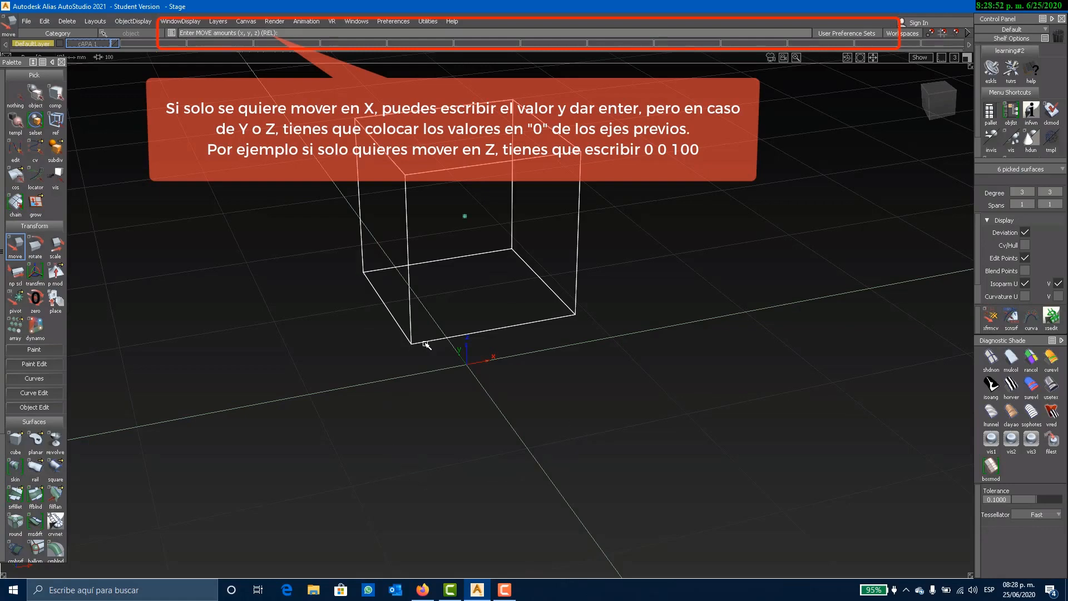
Step: Rotate the cube by an absolute value of 45 about the X axis with the Rotate tool, and undo the rotation
{"action": "left_click_drag", "start_coordinate": [427, 345], "coordinate": [456, 456], "text": "alt+shift"}
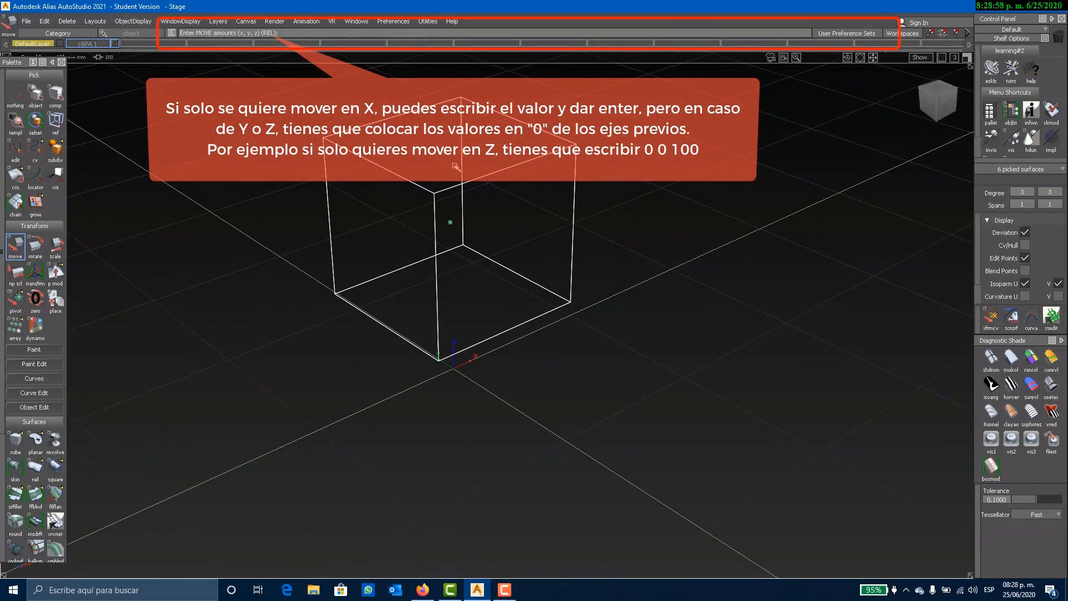
{"action": "middle_click_drag", "start_coordinate": [465, 188], "coordinate": [485, 258], "text": "alt+shift"}
{"action": "left_click", "coordinate": [39, 257]}
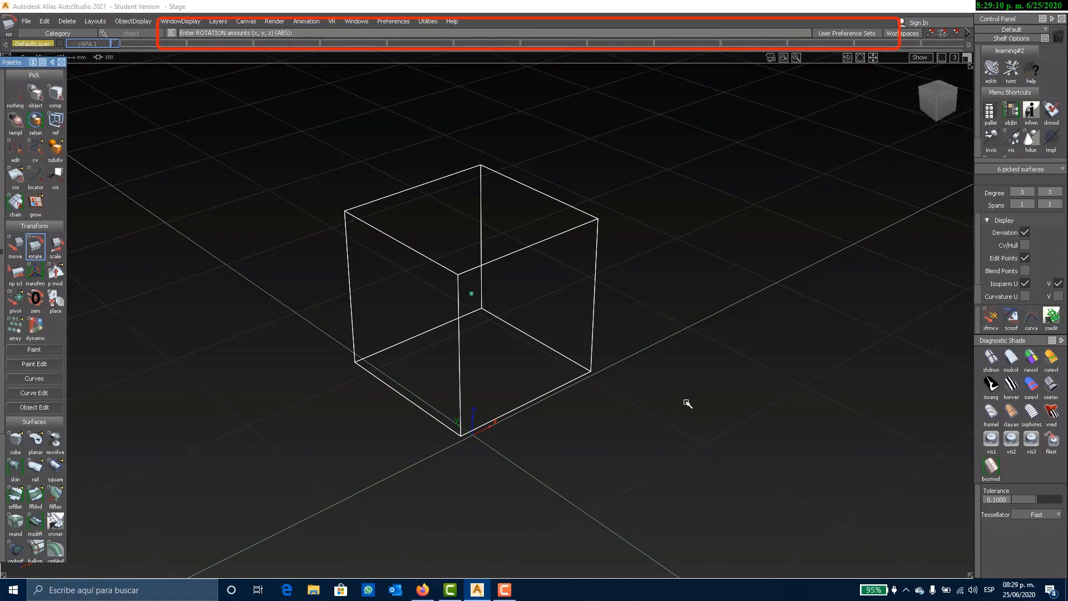
{"action": "type", "text": "90"}
{"action": "key", "text": "shift+alt"}
{"action": "left_click_drag", "start_coordinate": [652, 447], "coordinate": [610, 370], "text": "alt+shift"}
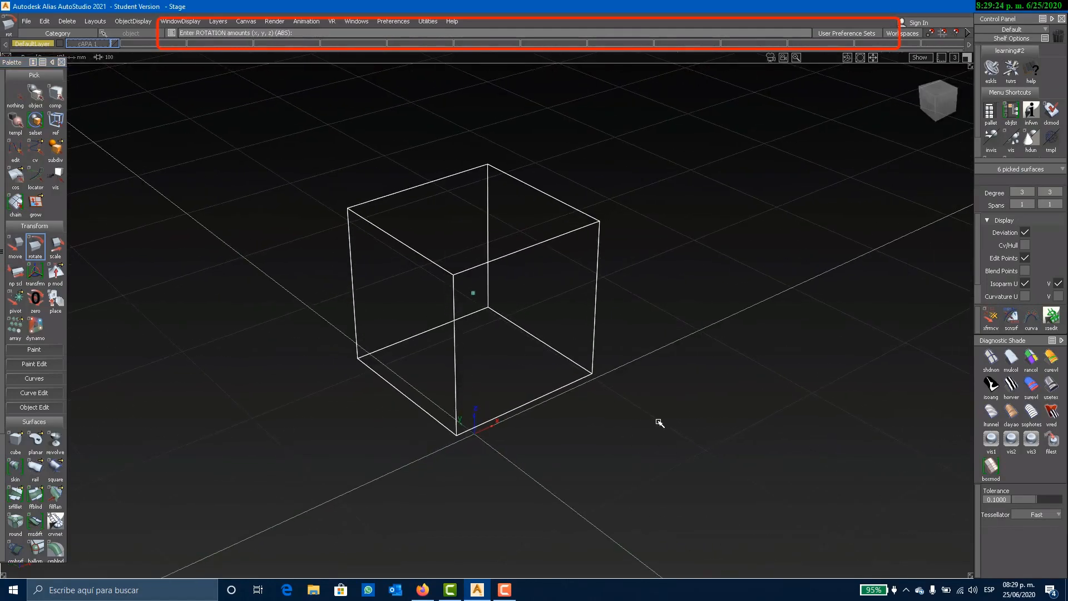
{"action": "type", "text": "45"}
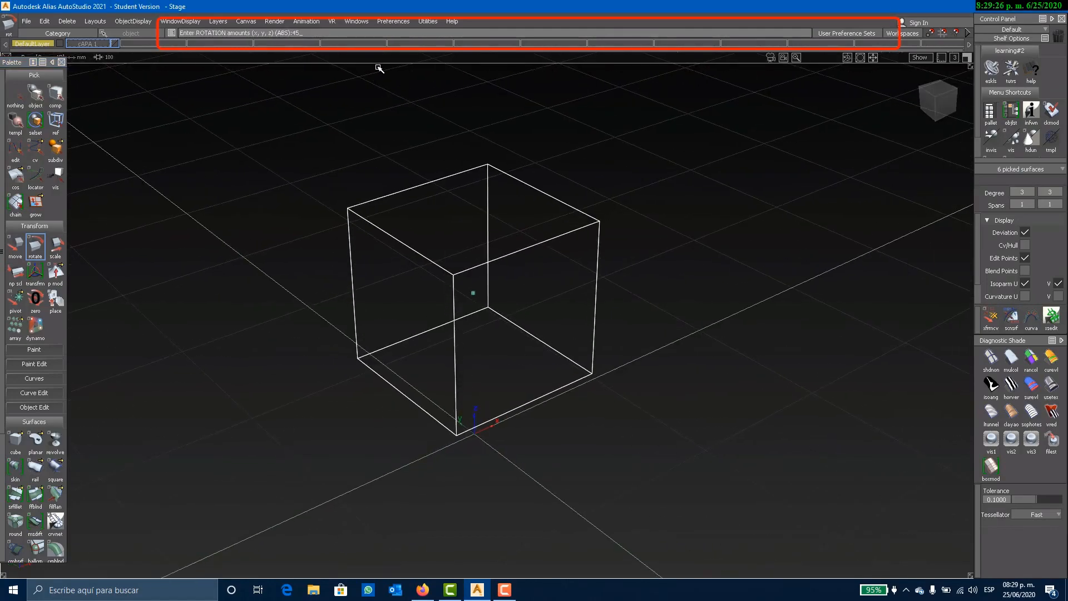
{"action": "key", "text": "Return"}
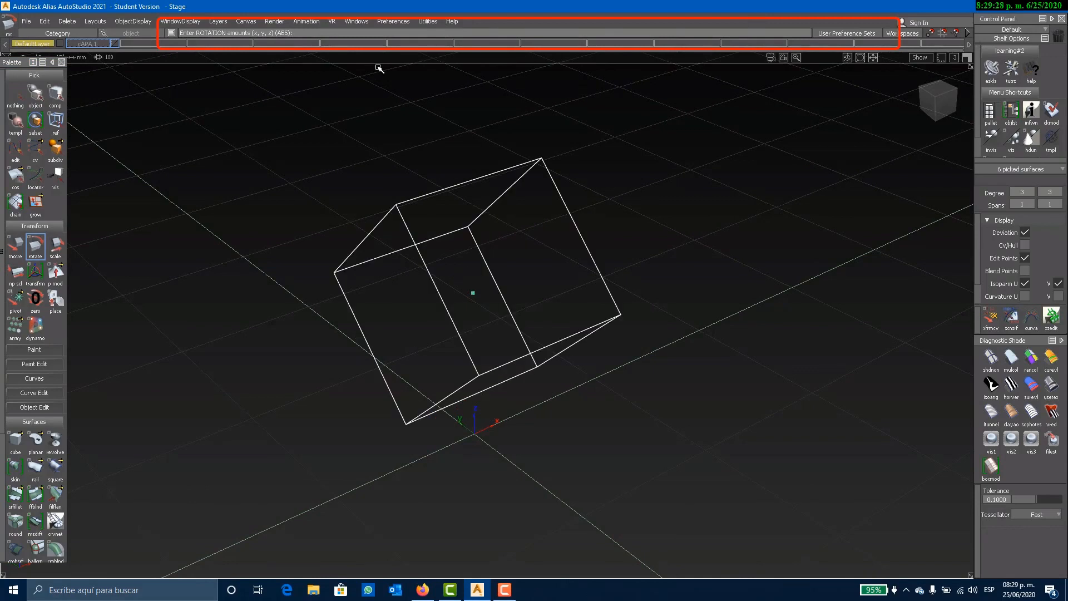
{"action": "key", "text": "ctrl+z"}
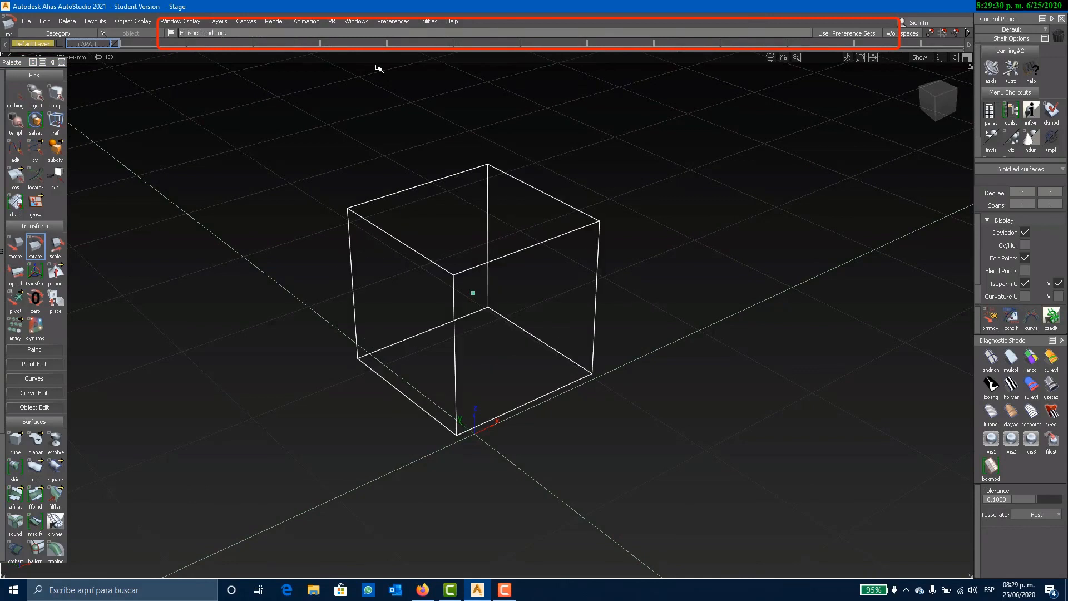
Step: Rotate the cube about the X axis with a negative value, and undo it
{"action": "type", "text": "-"}
{"action": "key", "text": "Return"}
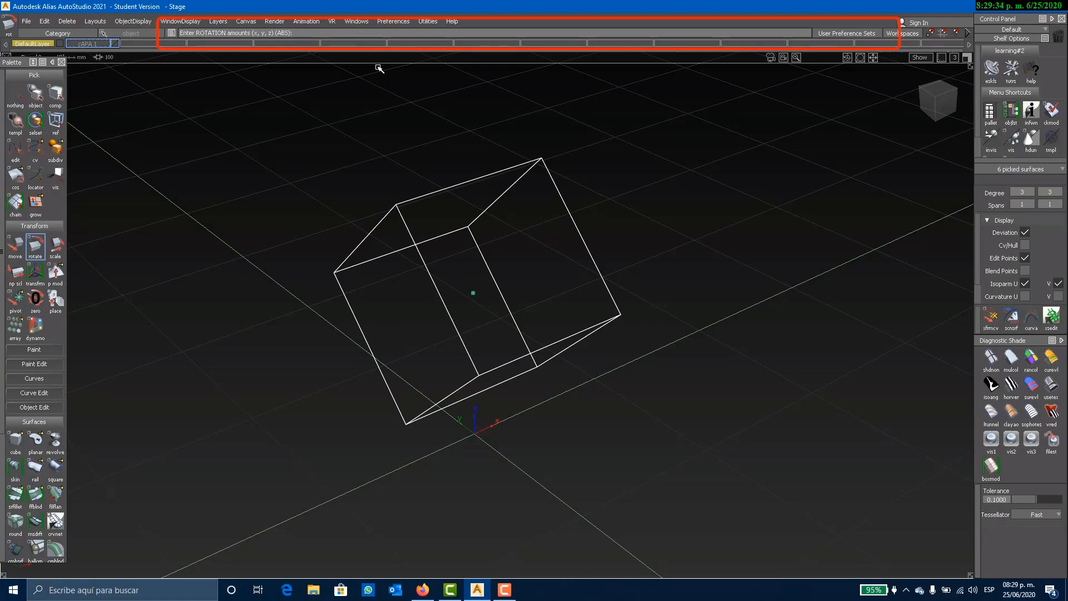
{"action": "key", "text": "ctrl+z"}
Step: Rotate the cube about both X and Y with absolute values 45 45, and undo the rotation
{"action": "left_click_drag", "start_coordinate": [668, 469], "coordinate": [537, 415], "text": "alt+shift"}
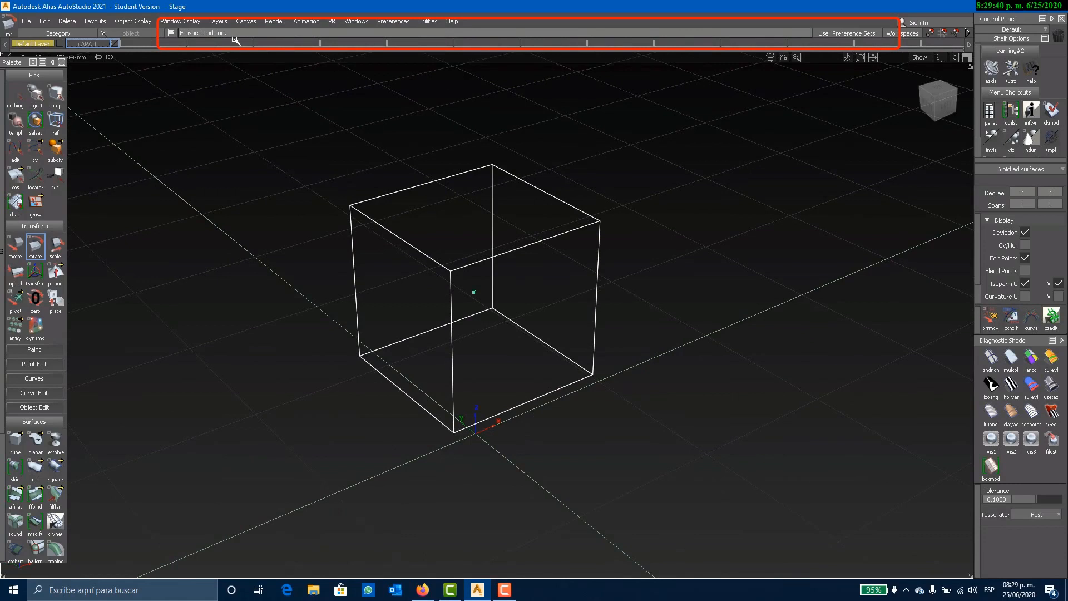
{"action": "type", "text": "45 45"}
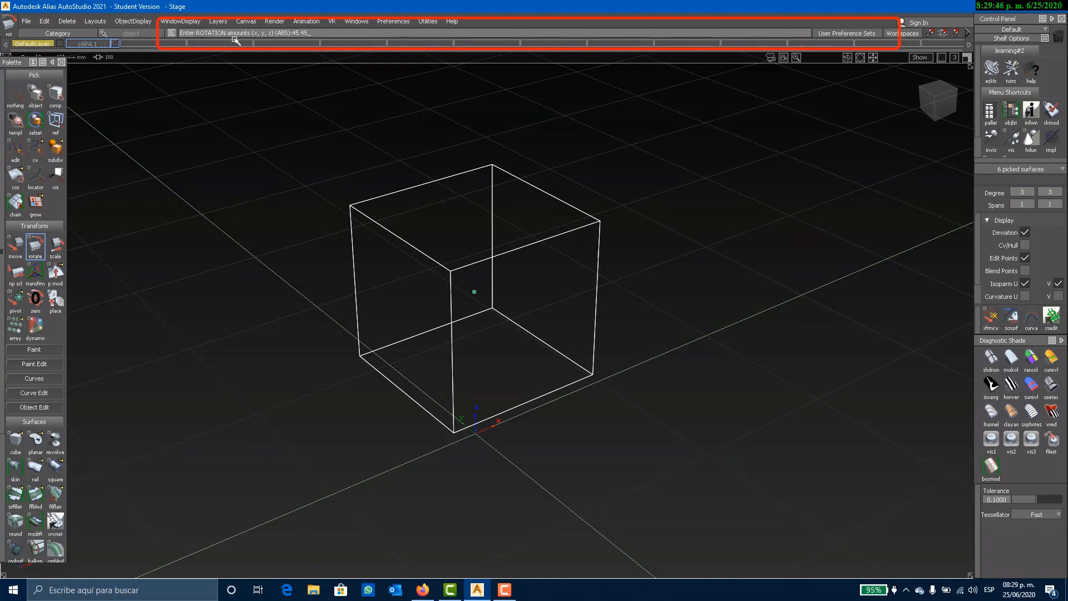
{"action": "key", "text": "Return"}
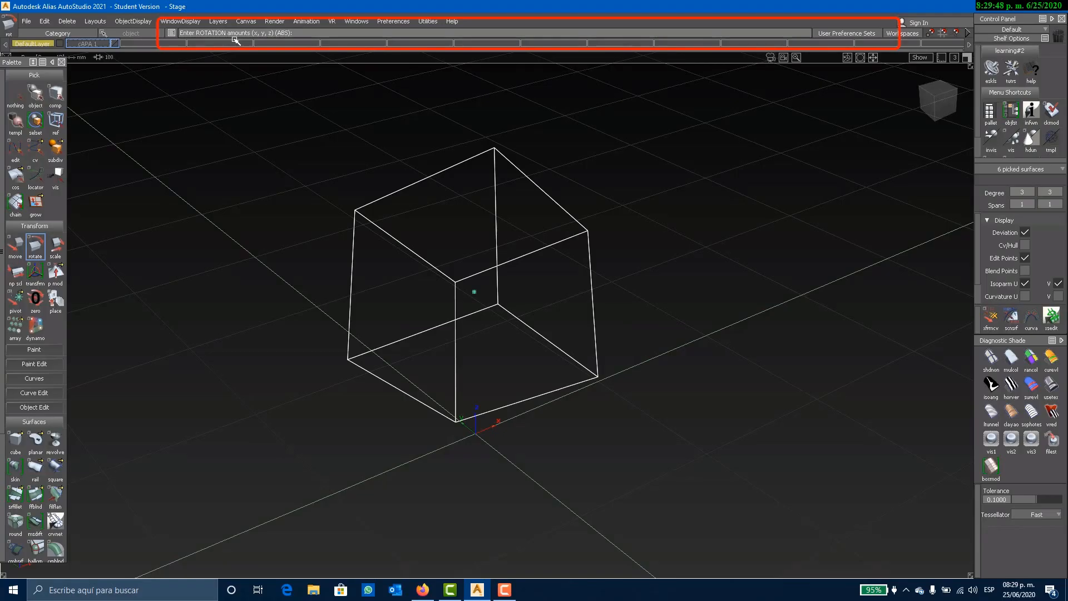
{"action": "left_click_drag", "start_coordinate": [393, 317], "coordinate": [412, 305], "text": "alt+shift"}
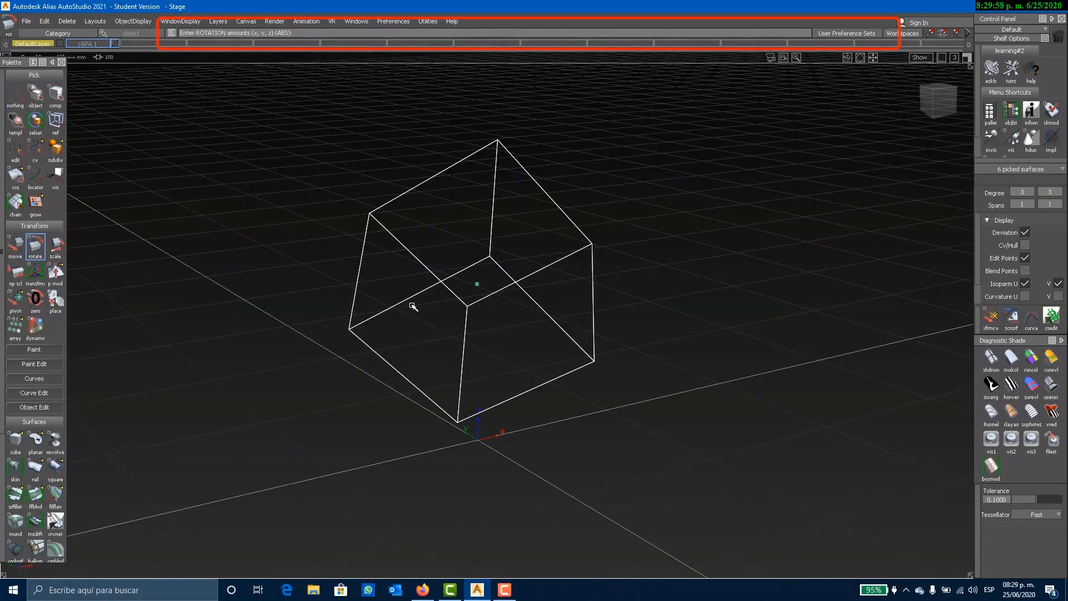
{"action": "key", "text": "ctrl+z"}
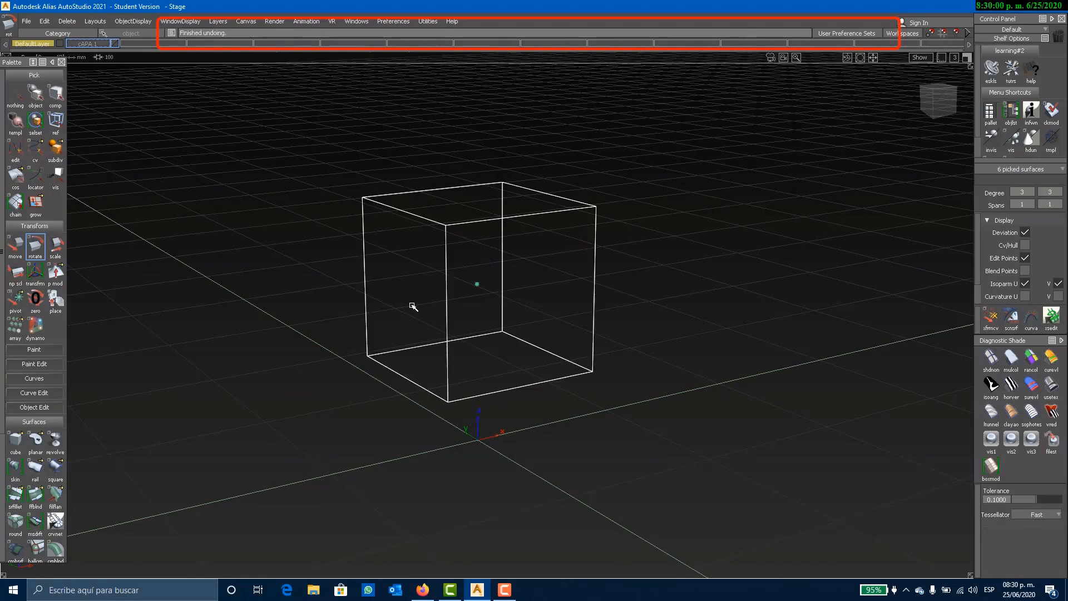
Step: Repeat the single-value rotation of 45 about X on the cube, and undo it
{"action": "left_click_drag", "start_coordinate": [293, 254], "coordinate": [352, 298], "text": "alt+shift"}
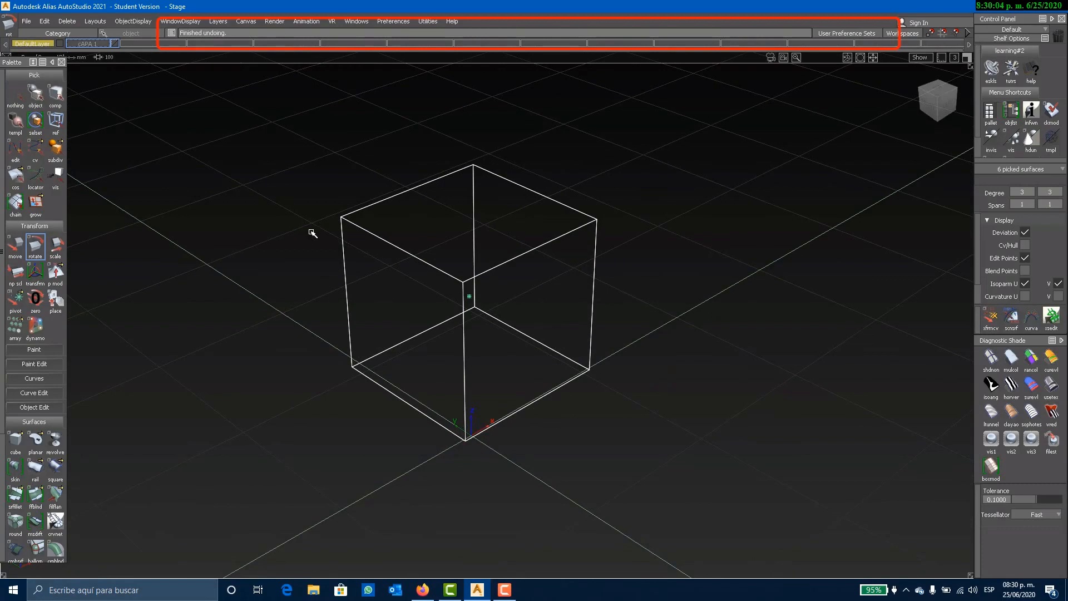
{"action": "type", "text": "45"}
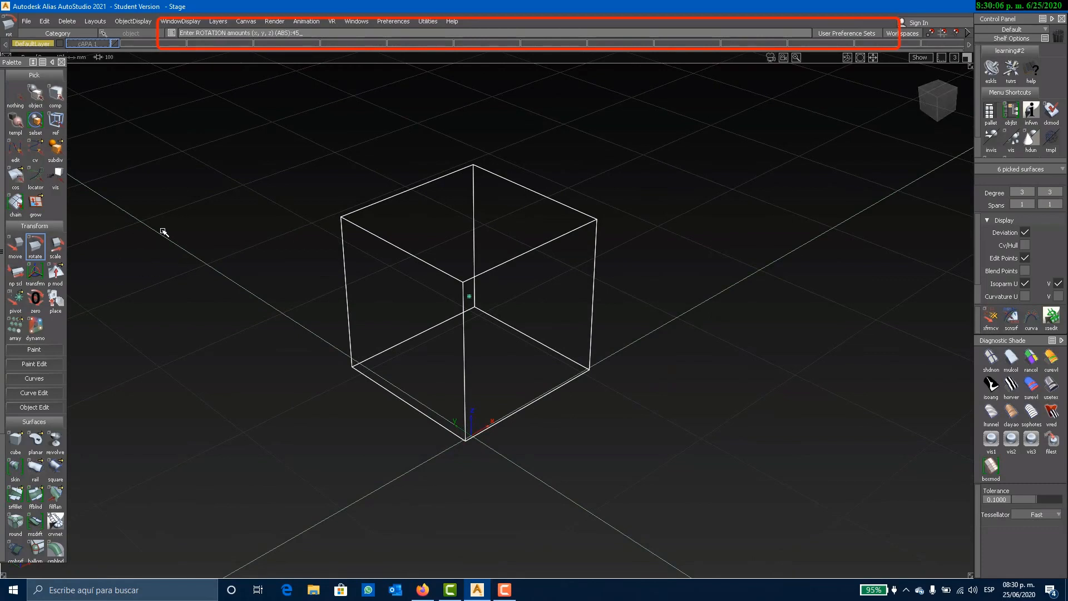
{"action": "key", "text": "Return"}
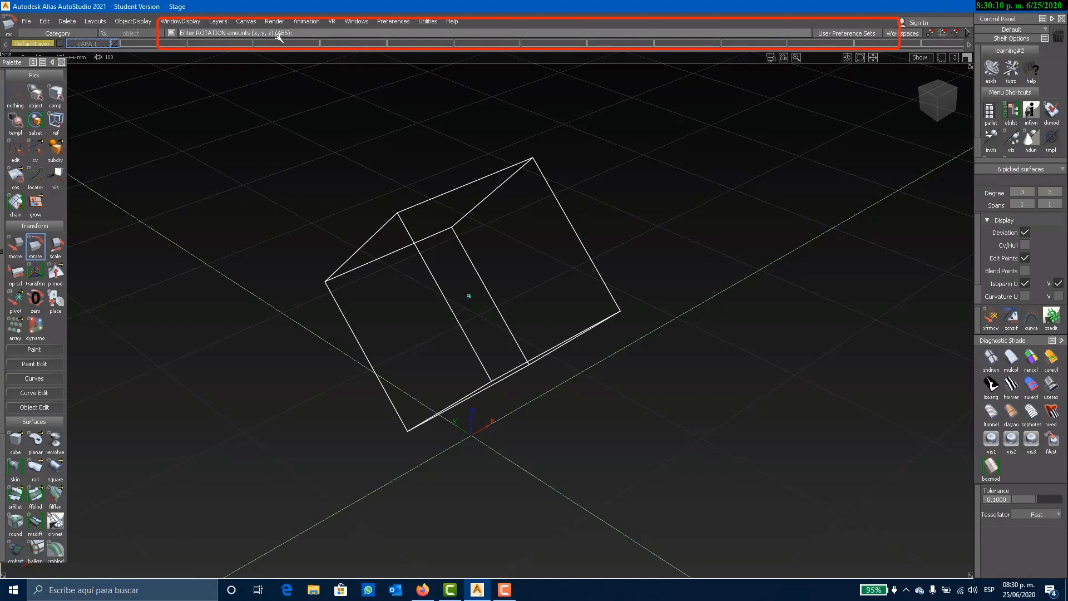
{"action": "key", "text": "ctrl+z"}
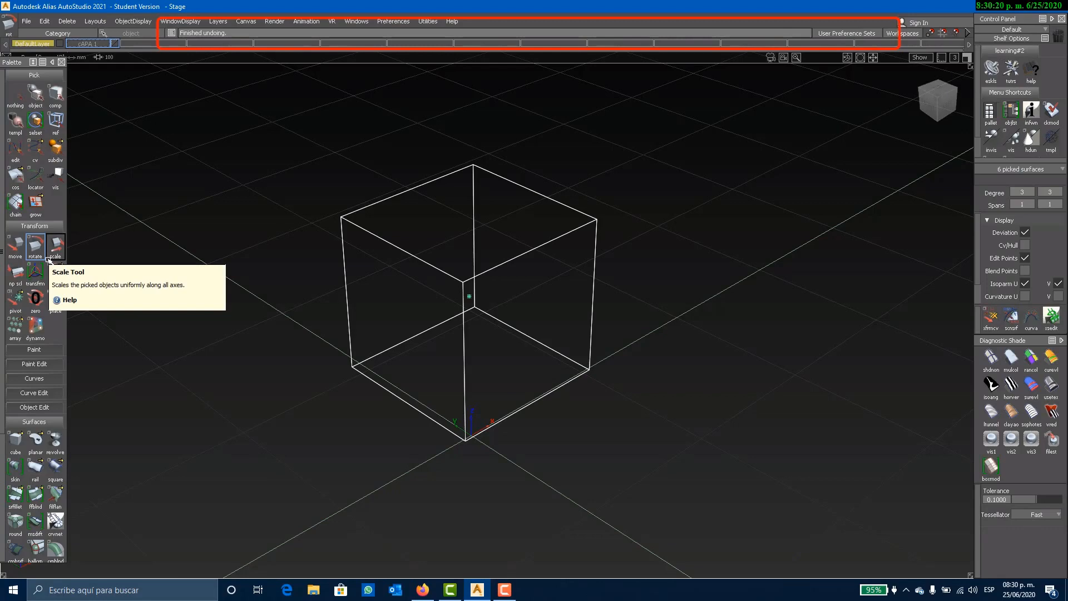
Step: Rotate the cube about the Z axis with absolute values 0 0 45
{"action": "left_click", "coordinate": [475, 239]}
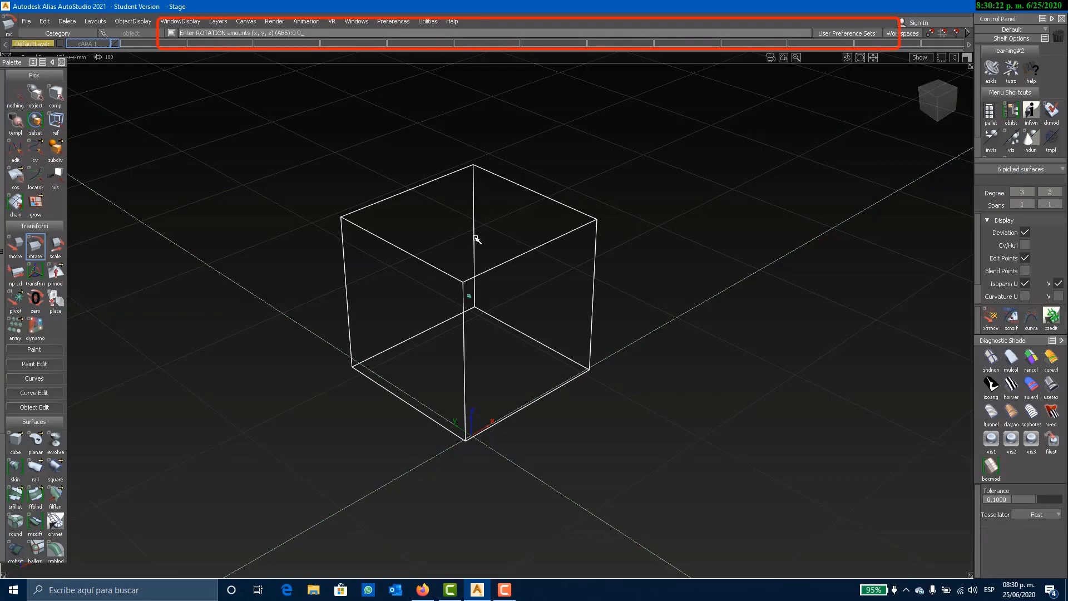
{"action": "type", "text": "0 0 45"}
{"action": "key", "text": "Return"}
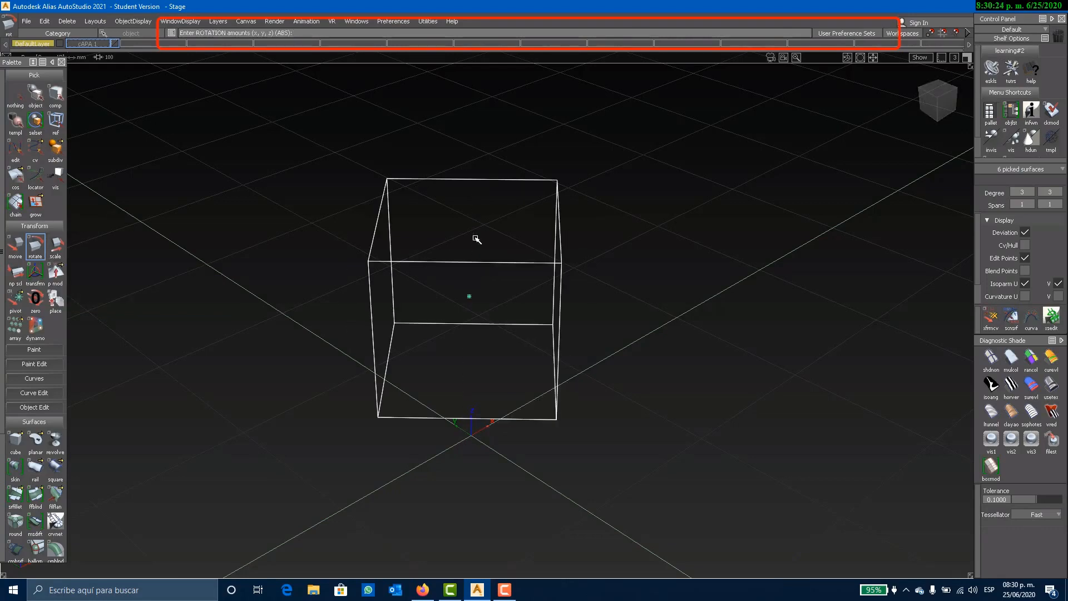
{"action": "left_click_drag", "start_coordinate": [607, 400], "coordinate": [664, 422], "text": "alt+shift"}
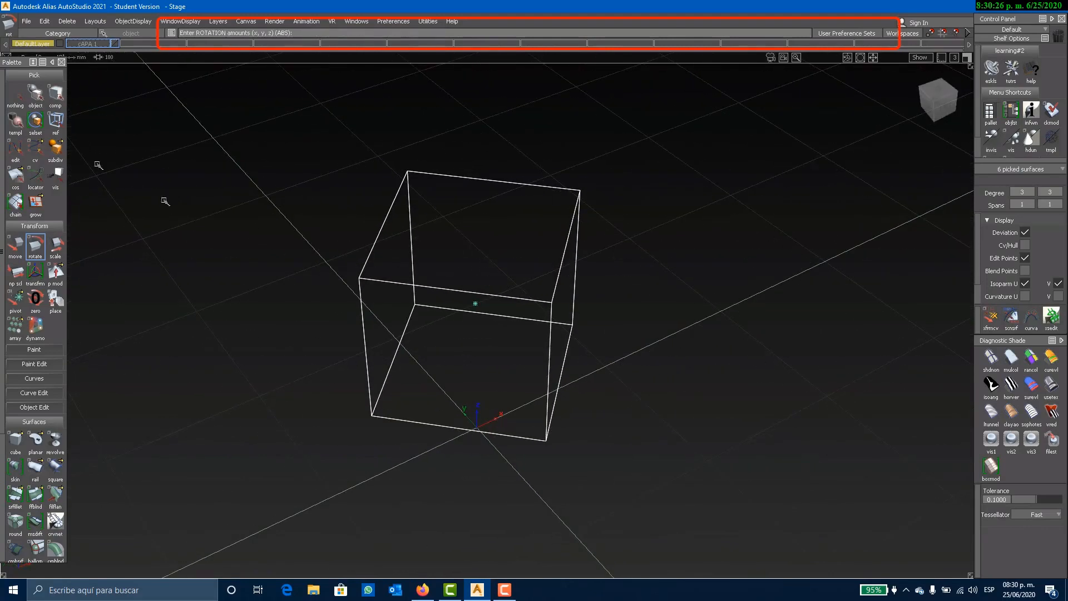
Step: Pick and delete the whole rotated cube, and place a new cube primitive near the origin
{"action": "left_click", "coordinate": [55, 94]}
{"action": "left_click", "coordinate": [552, 314]}
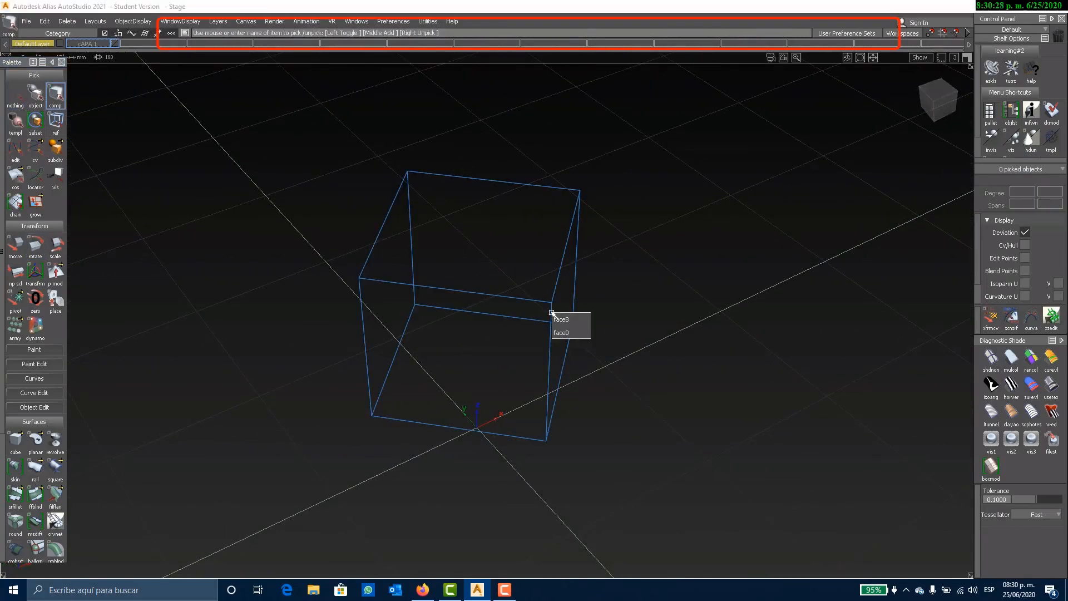
{"action": "left_click", "coordinate": [33, 95]}
{"action": "left_click", "coordinate": [437, 178]}
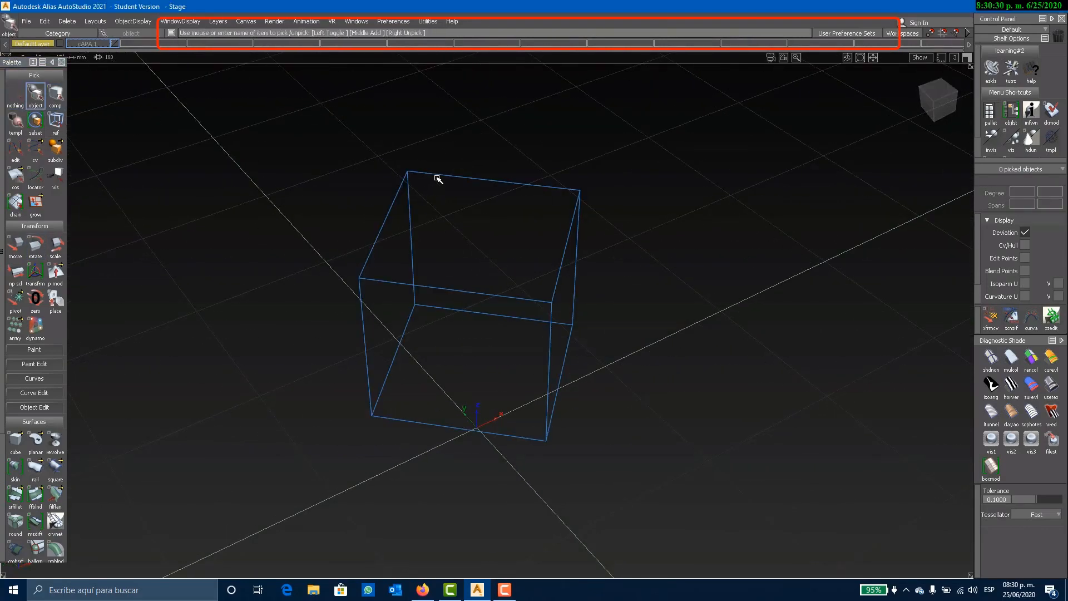
{"action": "left_click", "coordinate": [438, 179]}
{"action": "key", "text": "Delete"}
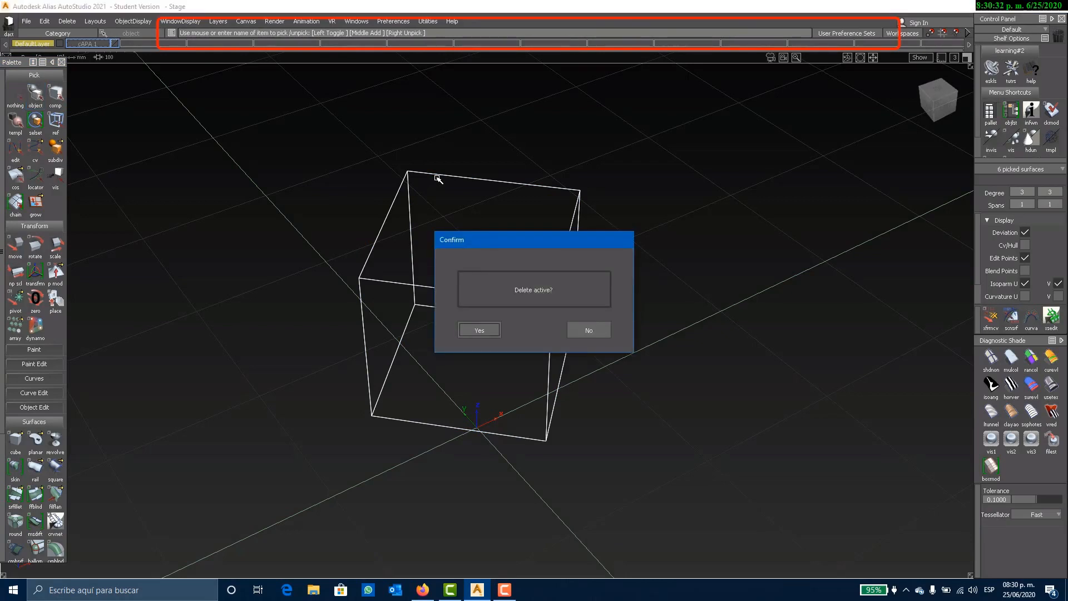
{"action": "left_click", "coordinate": [496, 332]}
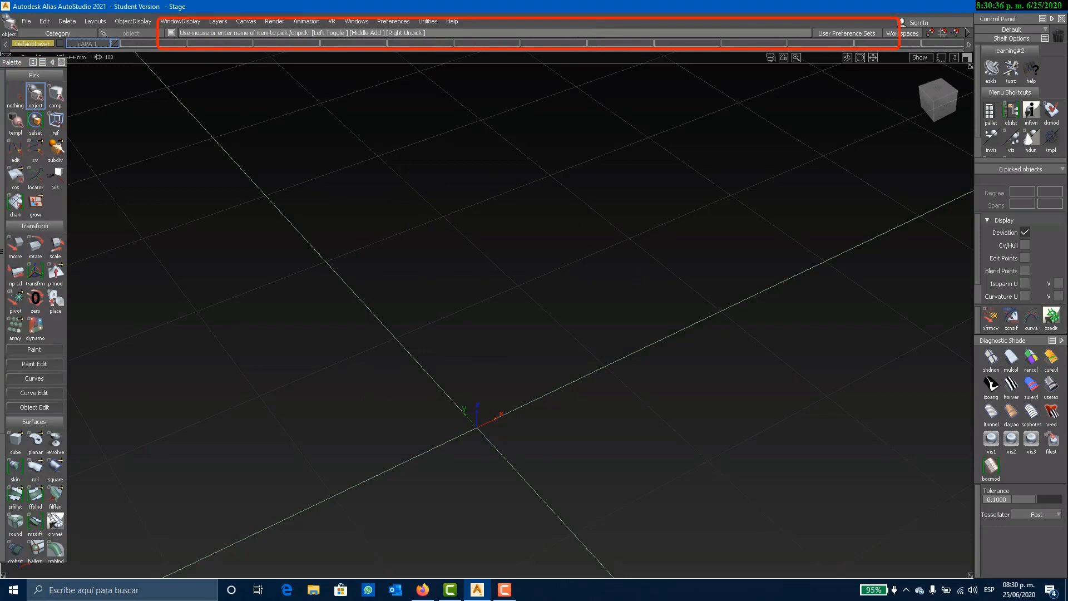
{"action": "left_click", "coordinate": [16, 440]}
{"action": "left_click", "coordinate": [504, 275]}
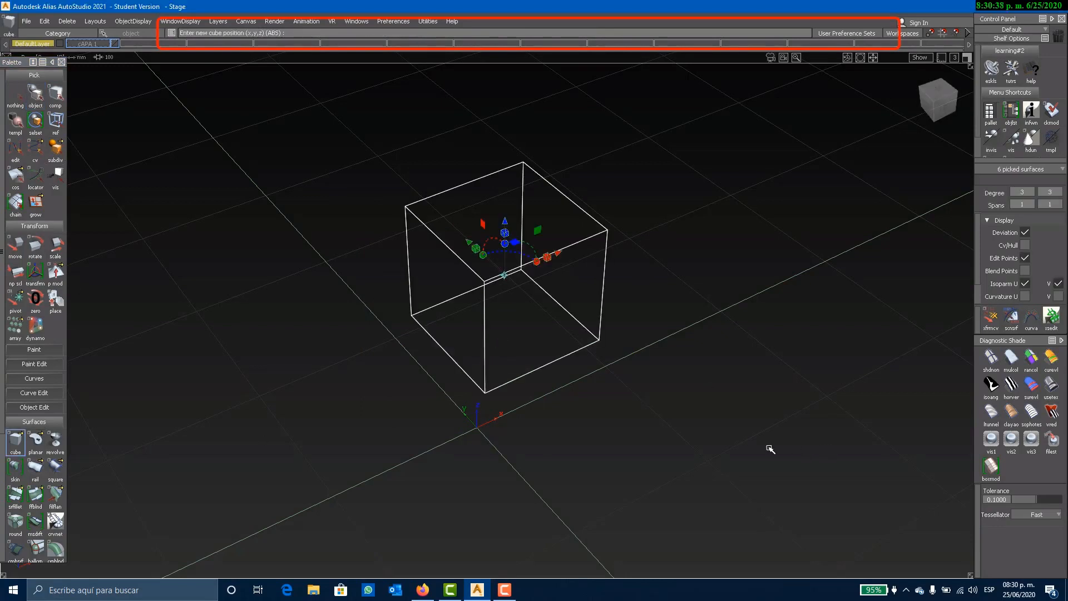
Step: Scale the new cube uniformly to an absolute value of 1, and undo the scaling
{"action": "left_click", "coordinate": [53, 253]}
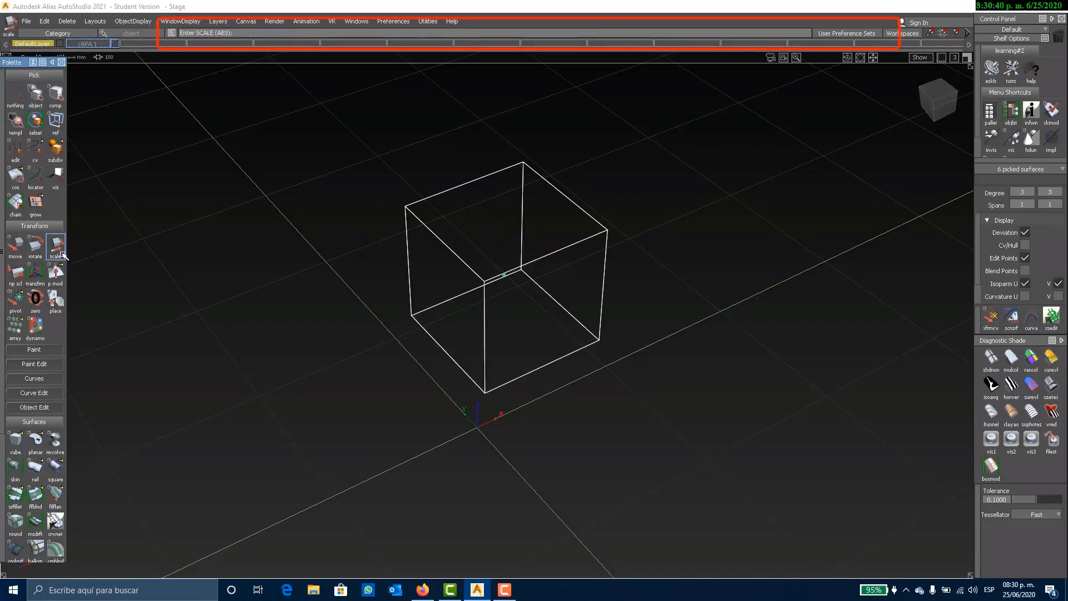
{"action": "left_click_drag", "start_coordinate": [389, 377], "coordinate": [427, 355], "text": "alt+shift"}
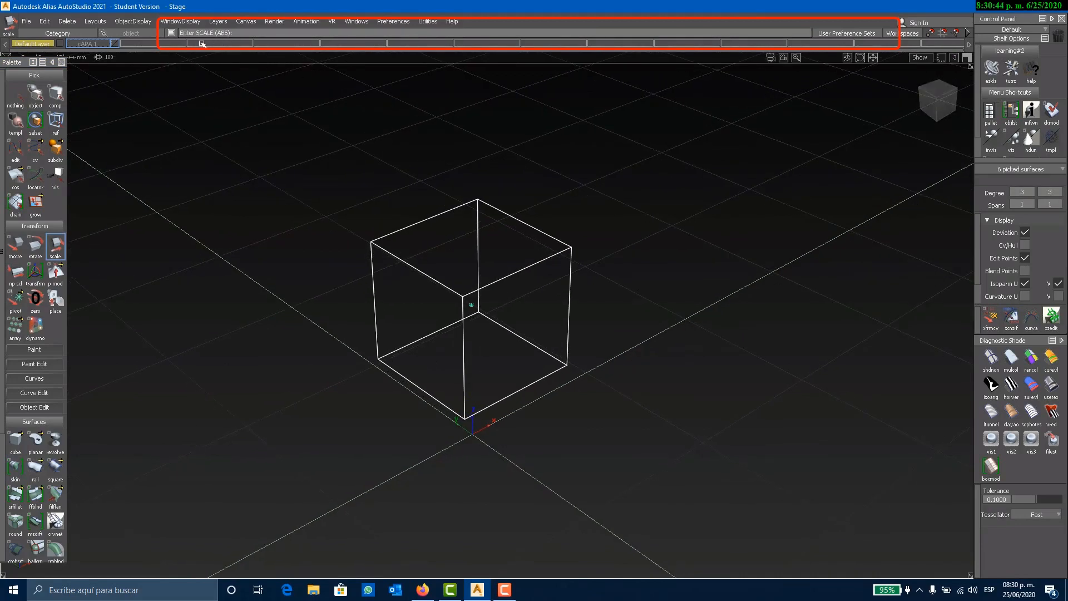
{"action": "type", "text": "1"}
{"action": "key", "text": "Return"}
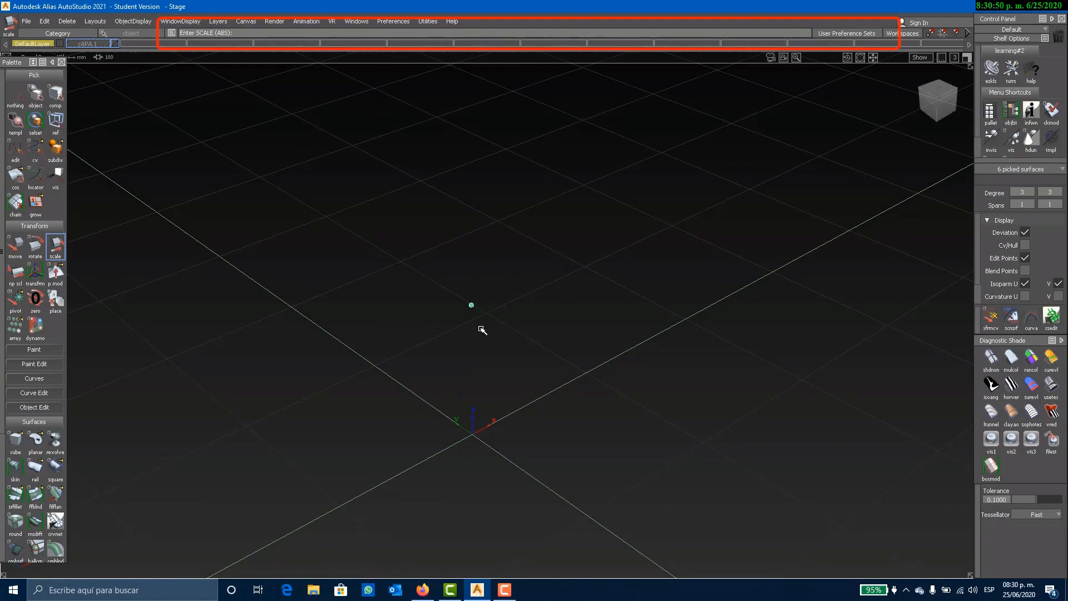
{"action": "left_click", "coordinate": [932, 545]}
{"action": "key", "text": "ctrl+z"}
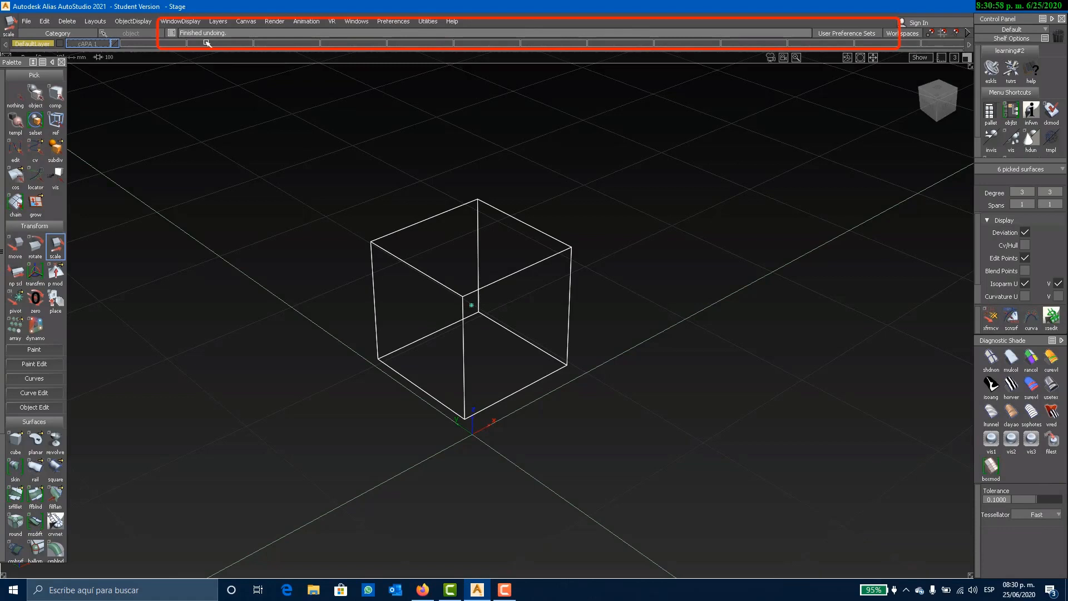
Step: Switch the Scale entry to relative, scale the cube uniformly by 2, and undo the scaling
{"action": "type", "text": "r"}
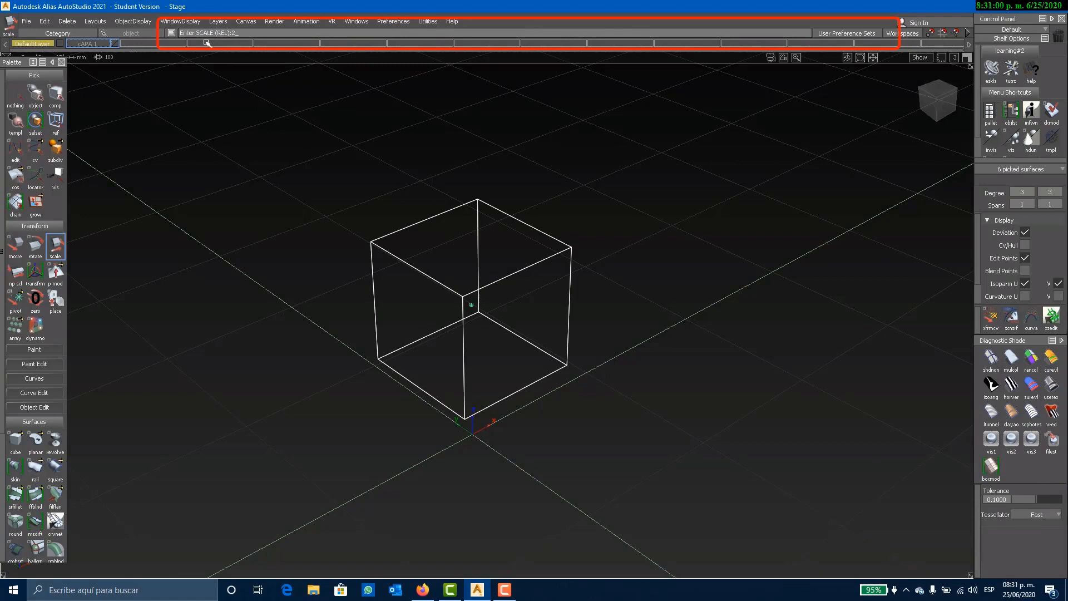
{"action": "type", "text": "2"}
{"action": "key", "text": "Return"}
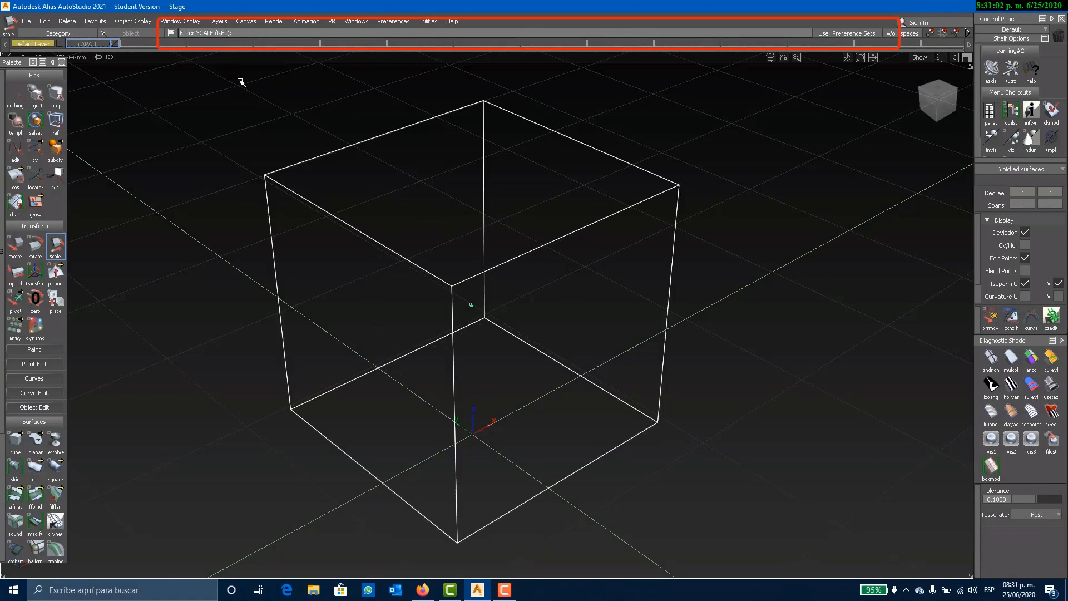
{"action": "key", "text": "ctrl+z"}
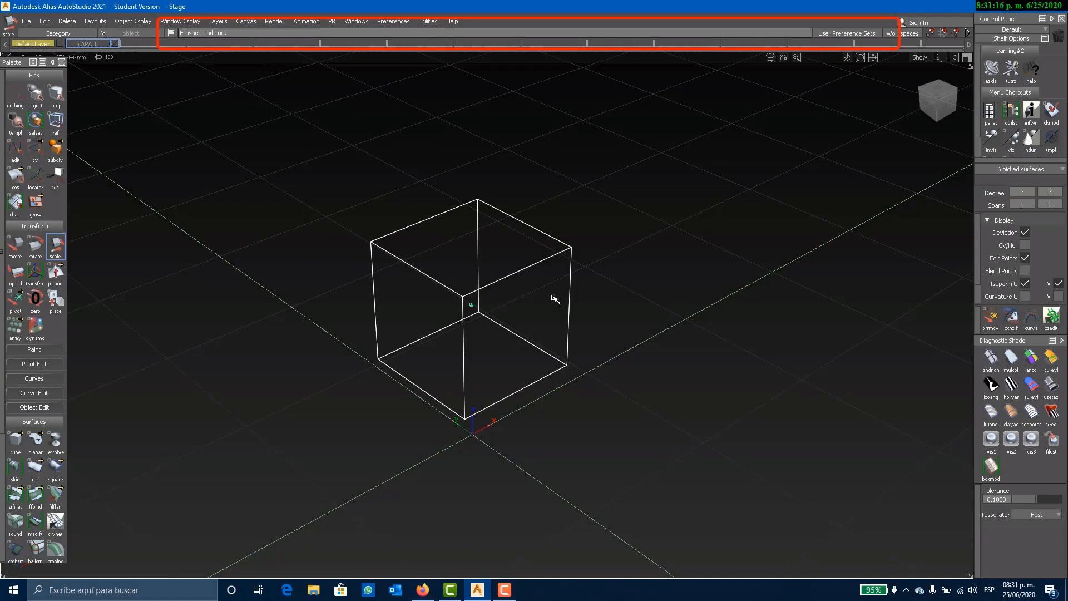
Step: Scale the cube with absolute values using the non-proportional scale tool, and undo the scaling
{"action": "left_click", "coordinate": [15, 272]}
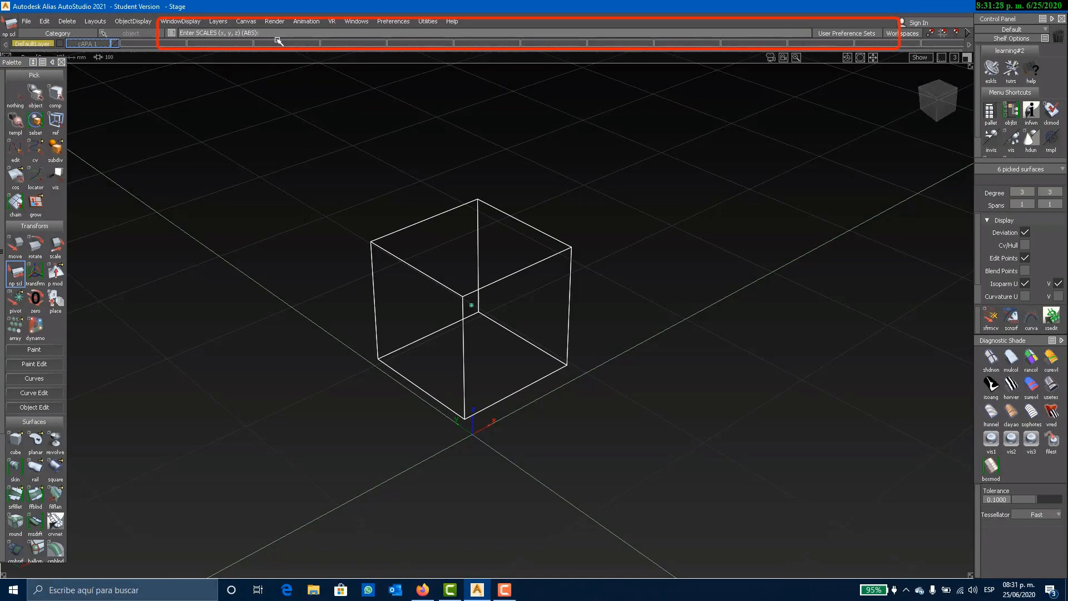
{"action": "key", "text": "Return"}
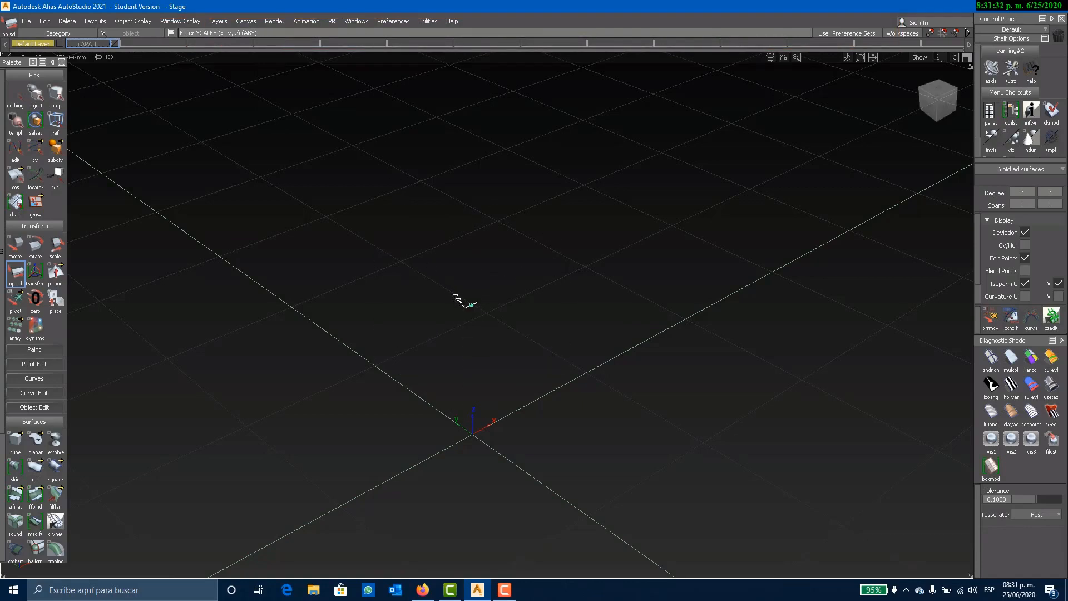
{"action": "right_click_drag", "start_coordinate": [531, 194], "coordinate": [529, 134], "text": "alt+shift"}
{"action": "mouse_move", "coordinate": [393, 237]}
{"action": "left_mouse_down", "text": "alt+shift"}
{"action": "mouse_move", "coordinate": [427, 232]}
{"action": "mouse_move", "coordinate": [394, 224]}
{"action": "left_mouse_up", "text": "alt+shift"}
{"action": "right_click_drag", "start_coordinate": [389, 162], "coordinate": [375, 327], "text": "alt+shift"}
{"action": "key", "text": "ctrl+z"}
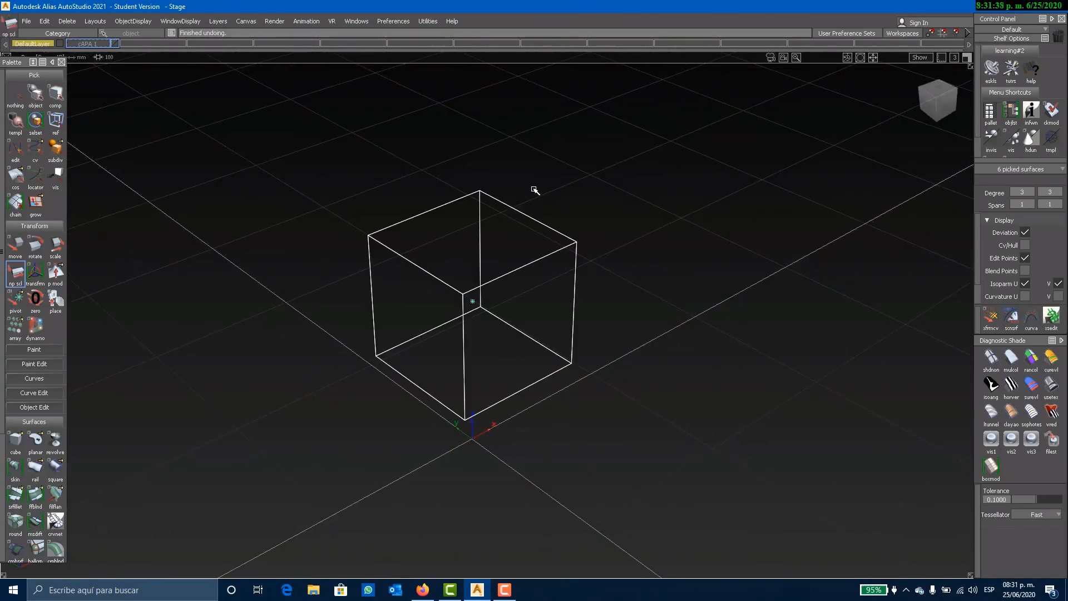
{"action": "left_click_drag", "start_coordinate": [550, 217], "coordinate": [603, 298], "text": "alt+shift"}
{"action": "left_click_drag", "start_coordinate": [343, 280], "coordinate": [830, 439], "text": "alt+shift"}
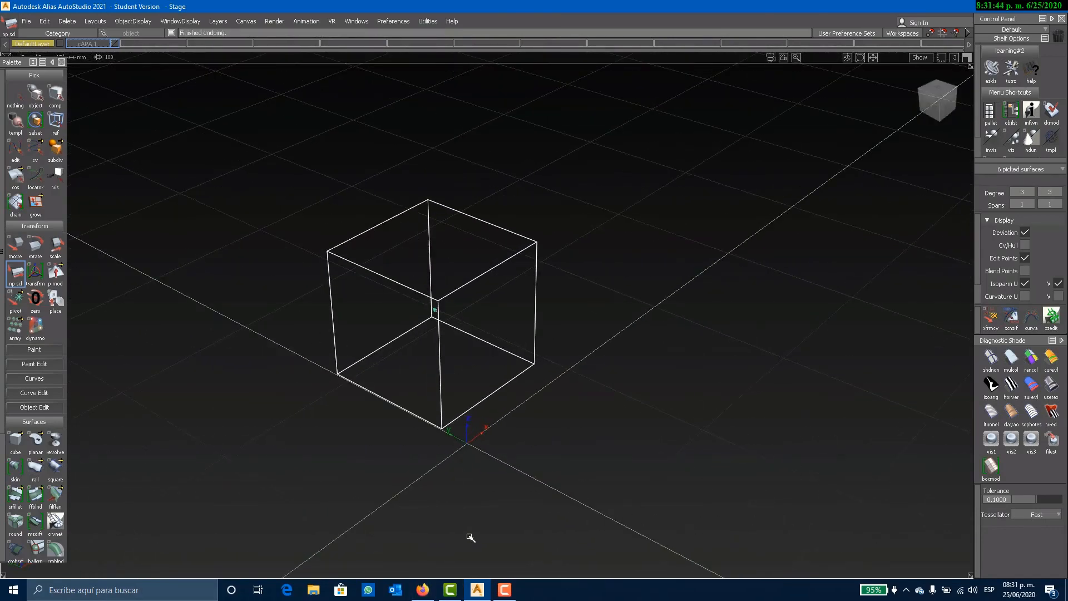
{"action": "middle_click_drag", "start_coordinate": [540, 465], "coordinate": [544, 487], "text": "alt+shift"}
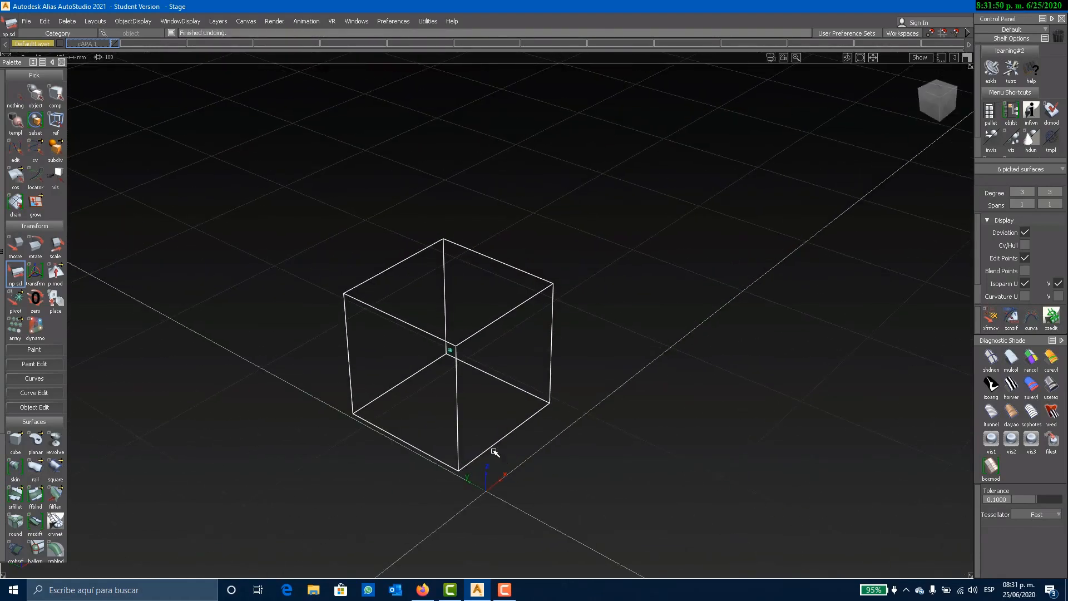
{"action": "left_click_drag", "start_coordinate": [498, 459], "coordinate": [512, 475], "text": "alt+shift"}
{"action": "middle_click_drag", "start_coordinate": [538, 440], "coordinate": [543, 429], "text": "alt+shift"}
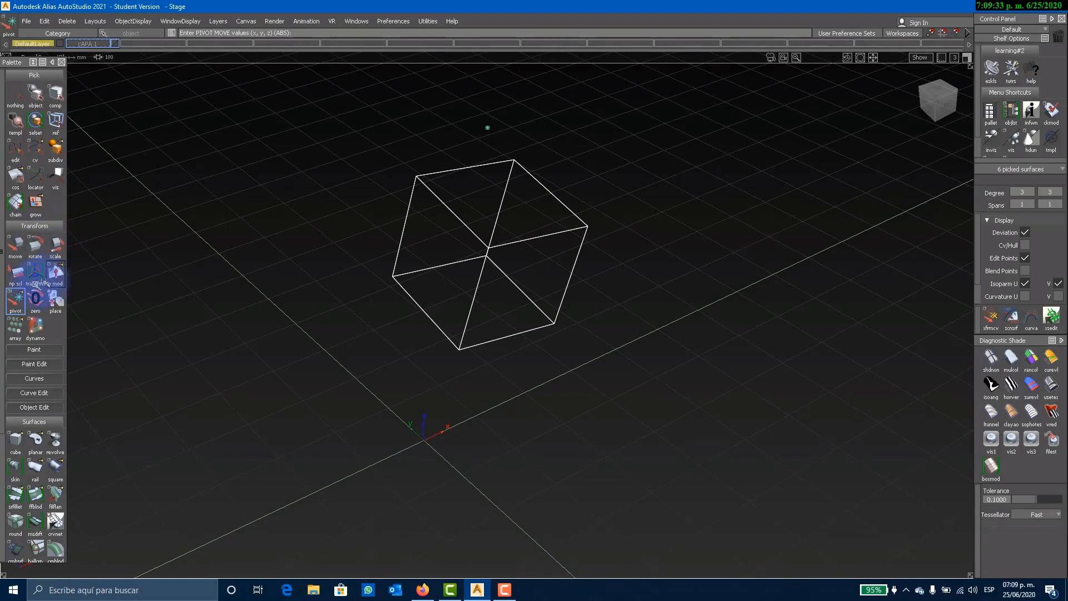
{"action": "left_click", "coordinate": [62, 284]}
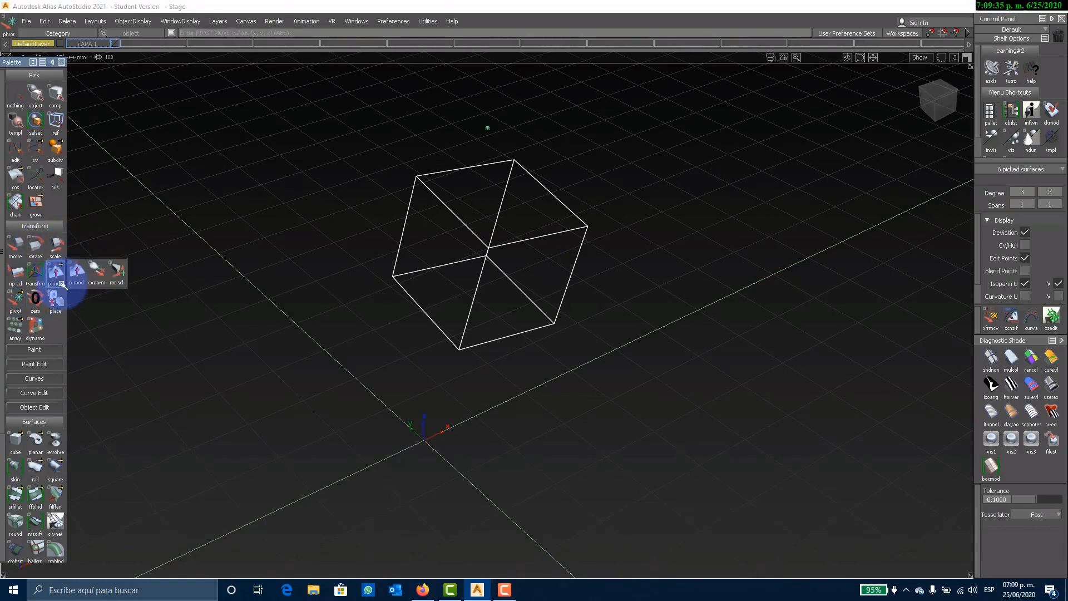
{"action": "left_click", "coordinate": [54, 338]}
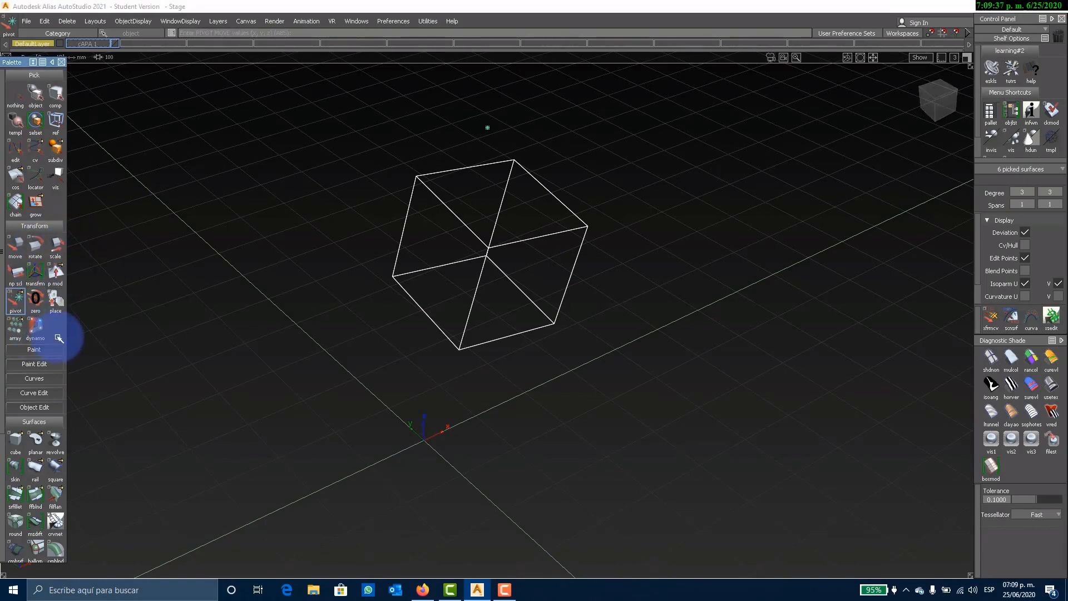